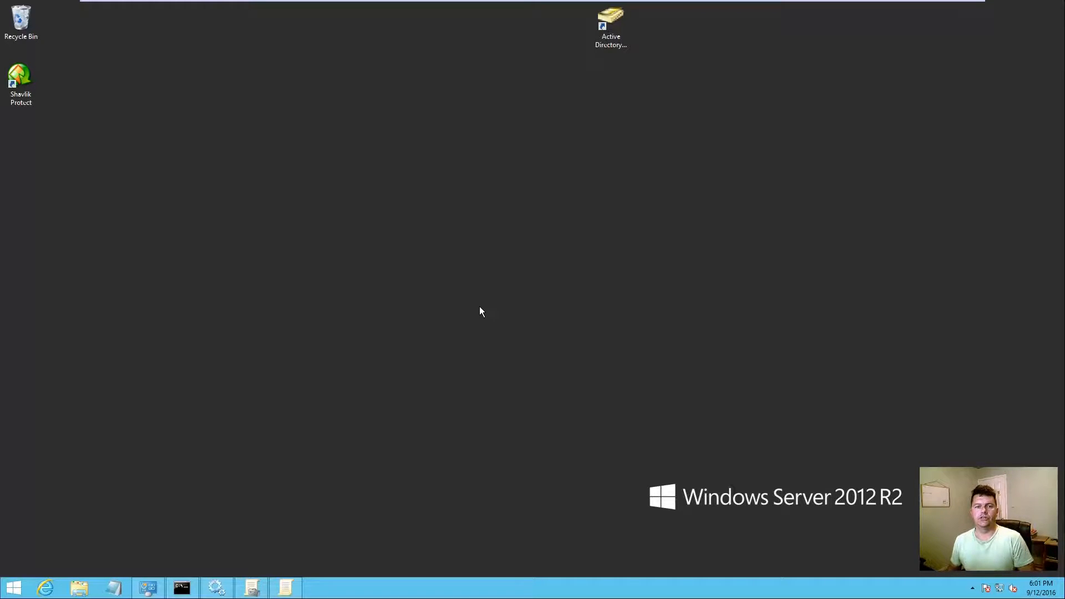
Step: Switch from the Server 2012 R2 desktop to the Windows 7 Desktop 01 VM
mouse_move(281, 3)
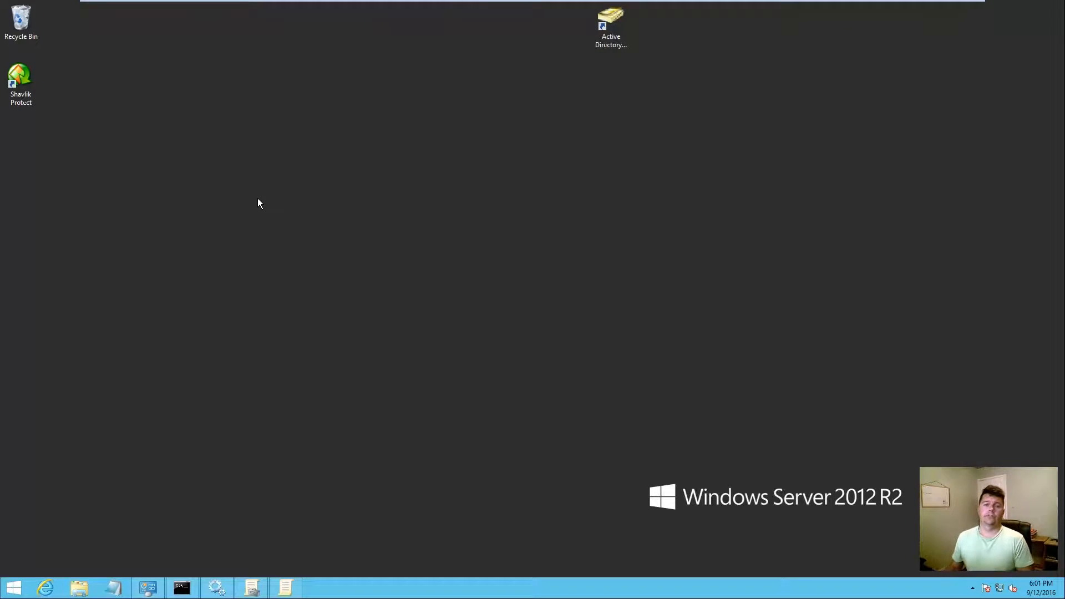
click(281, 8)
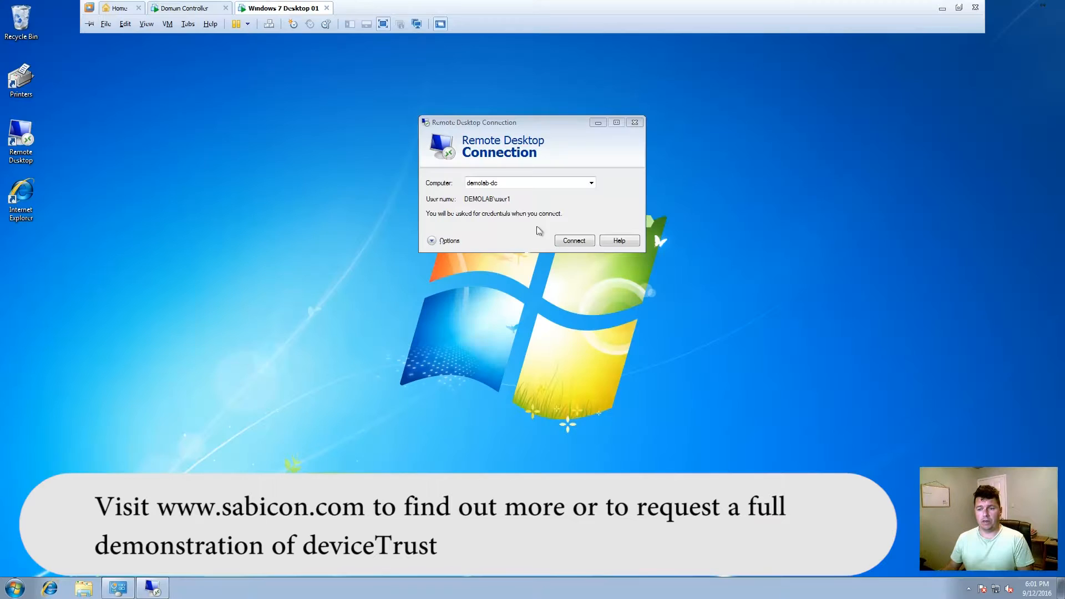
Step: Connect to demolab-dc in Remote Desktop Connection with the account password
click(575, 243)
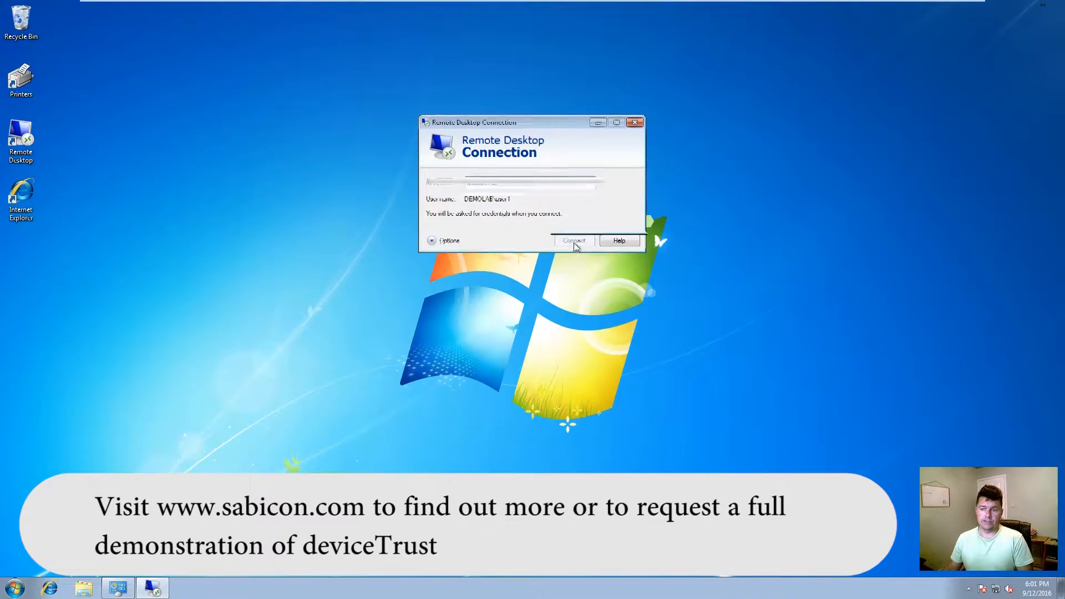
text(•••••••••••)
key(Return)
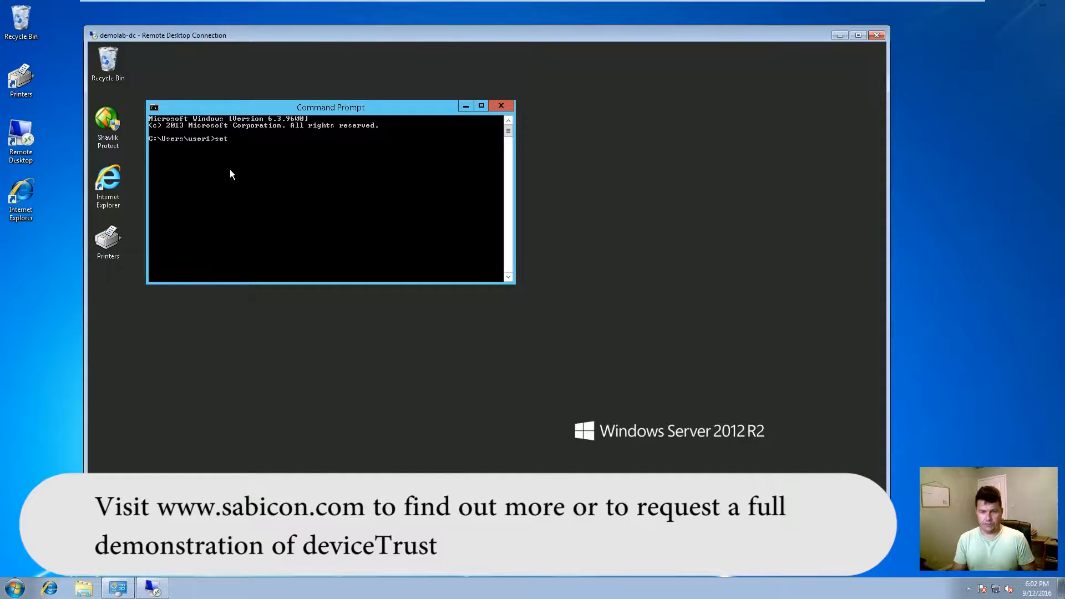
Step: Run 'set' in Command Prompt to list environment variables, then launch Registry Editor
double_click(276, 107)
key(Return)
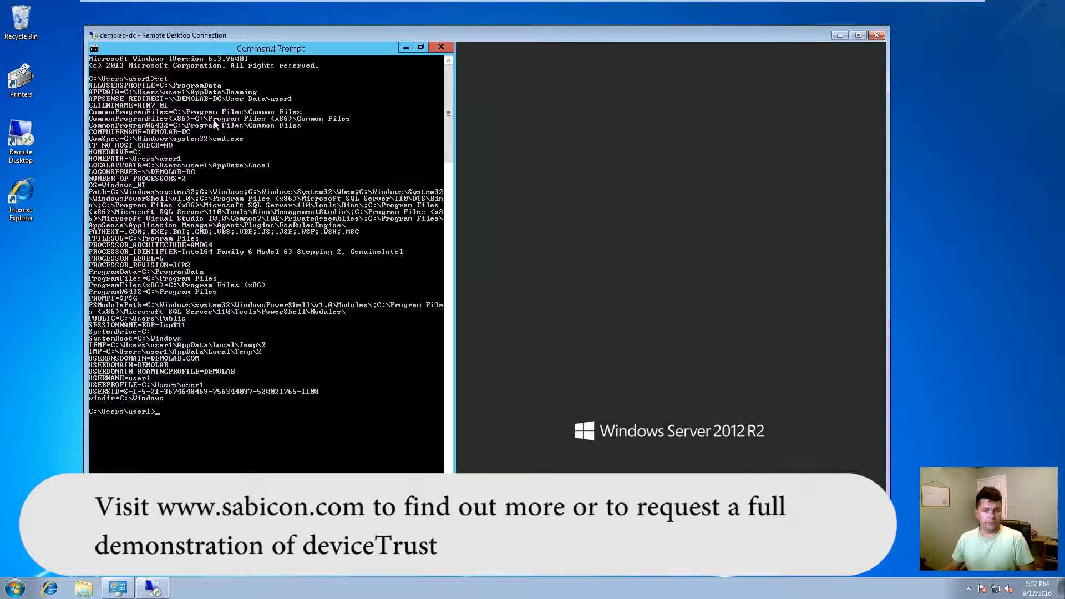
key(super)
click(357, 200)
Step: Approve UAC as administrator and select the deviceTRUST key under HKEY_USERS > user SID > Software
text(adm)
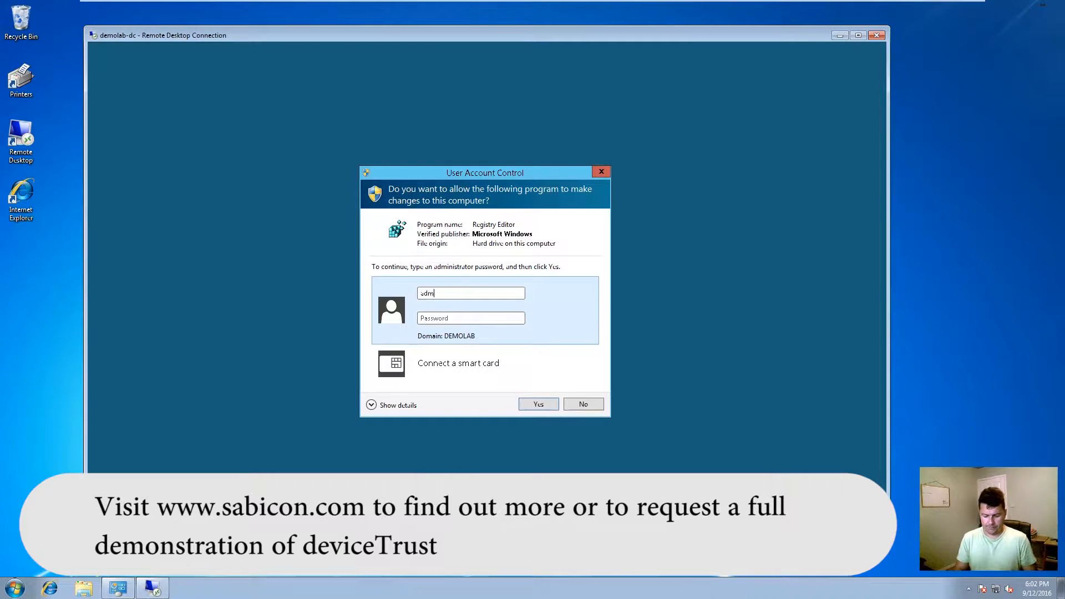
text(inistrator********)
key(Return)
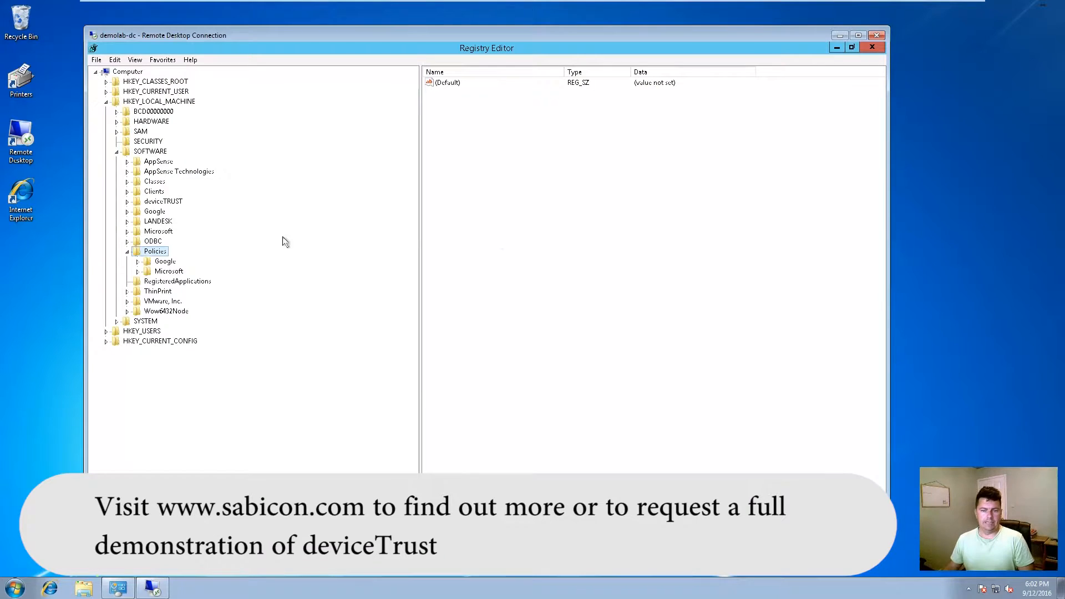
click(106, 102)
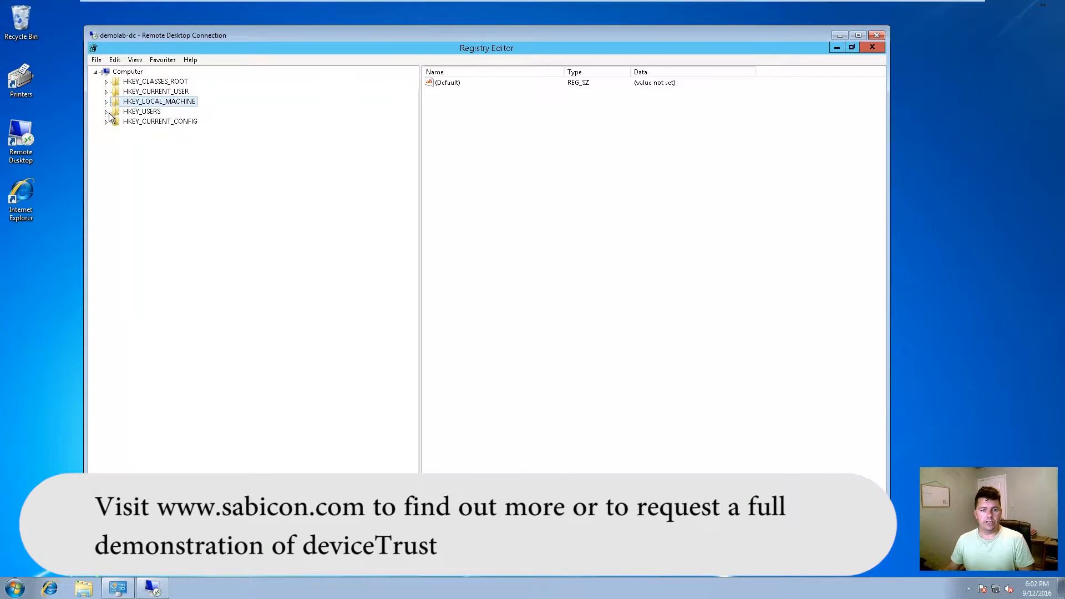
click(106, 112)
click(145, 161)
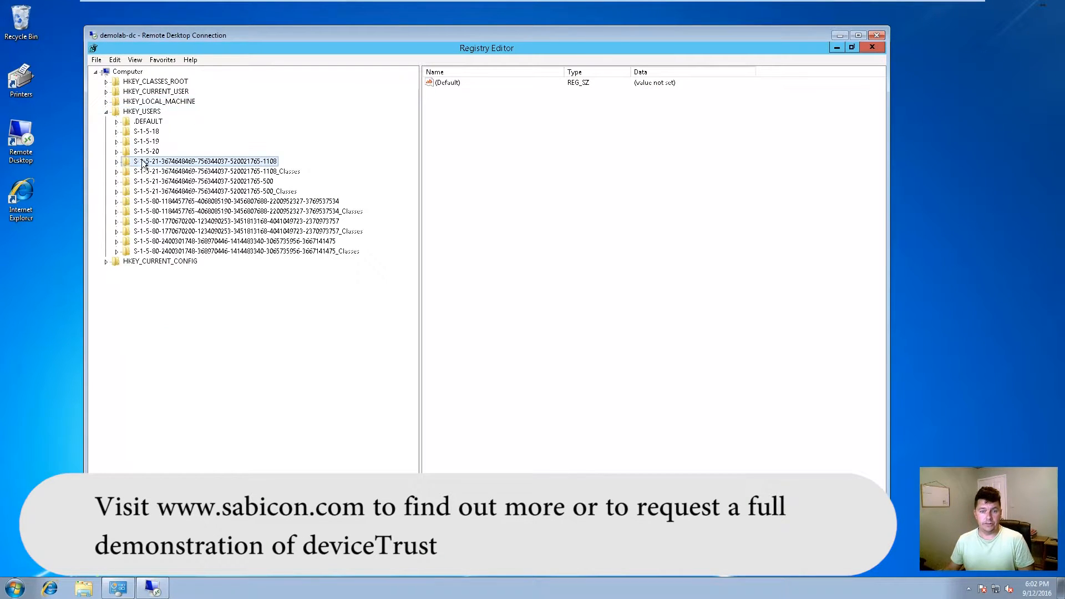
click(117, 162)
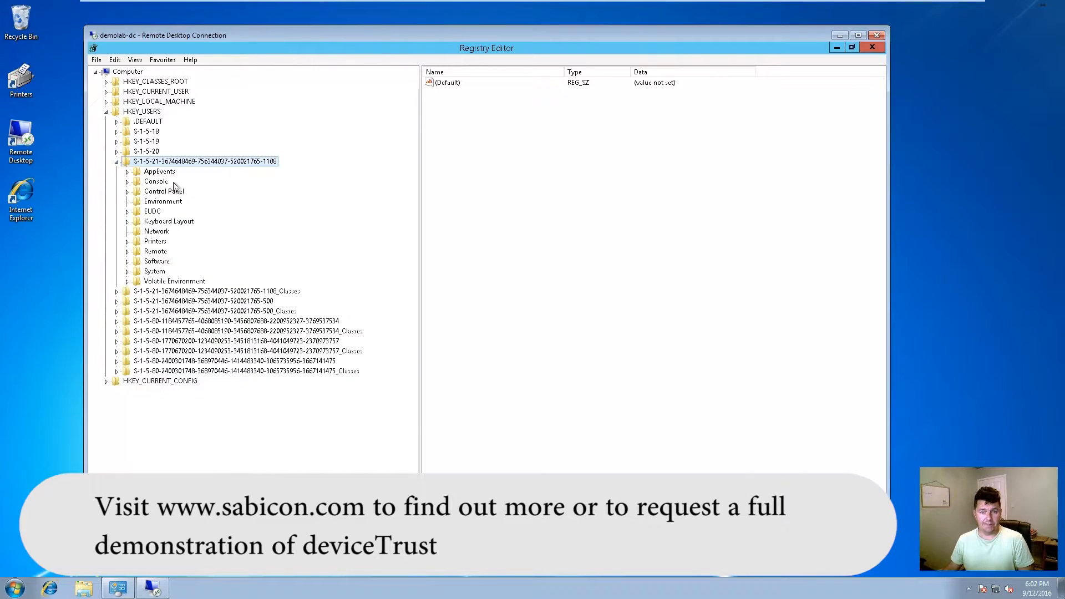
click(128, 261)
click(177, 293)
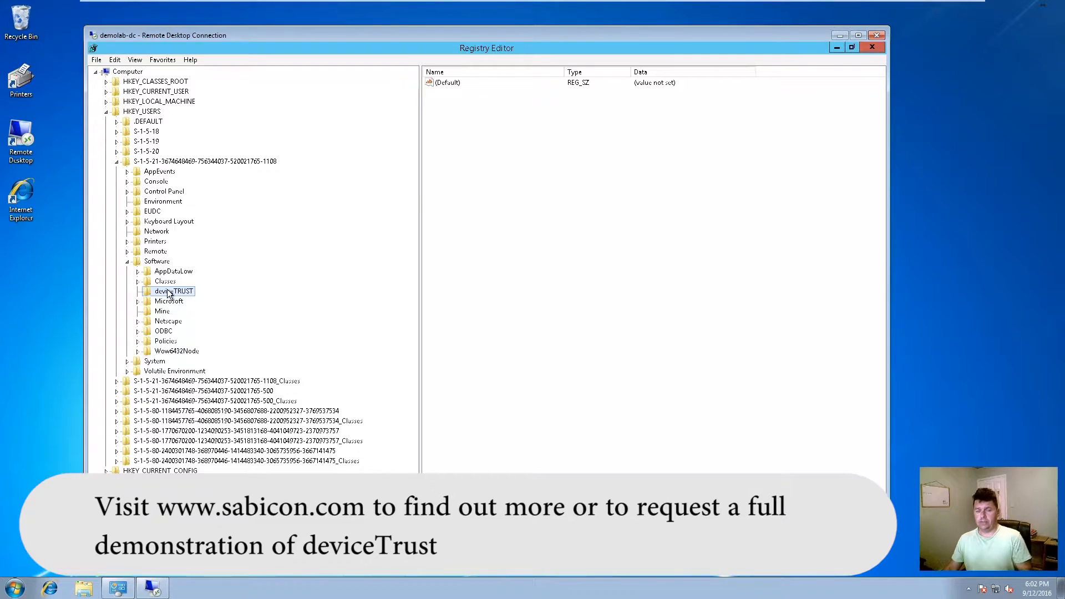
Step: Delete the deviceTRUST key, then close Registry Editor and Command Prompt
key(Delete)
click(545, 286)
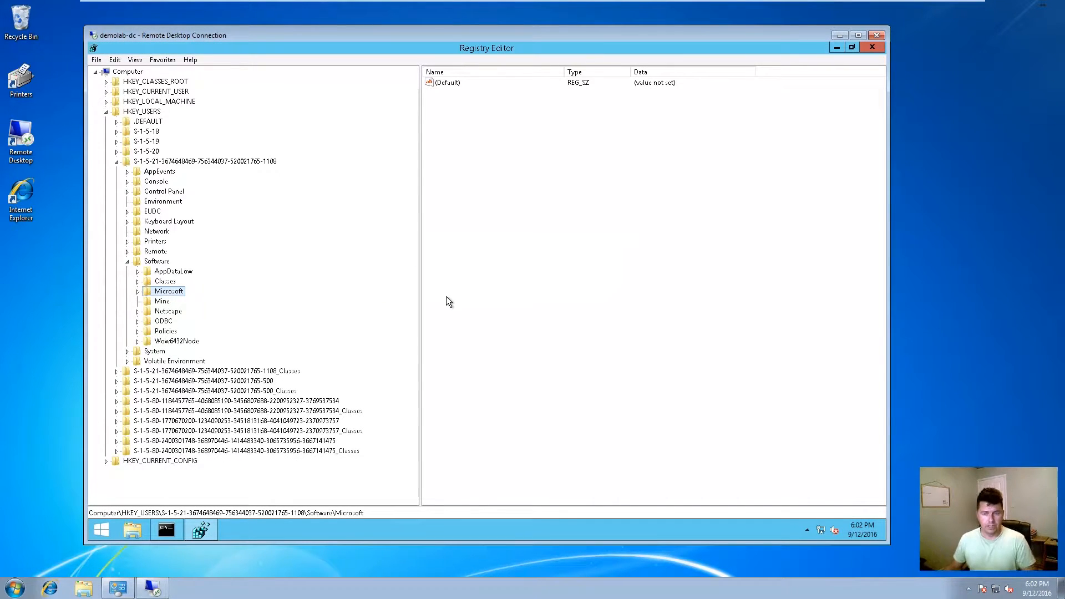
click(872, 47)
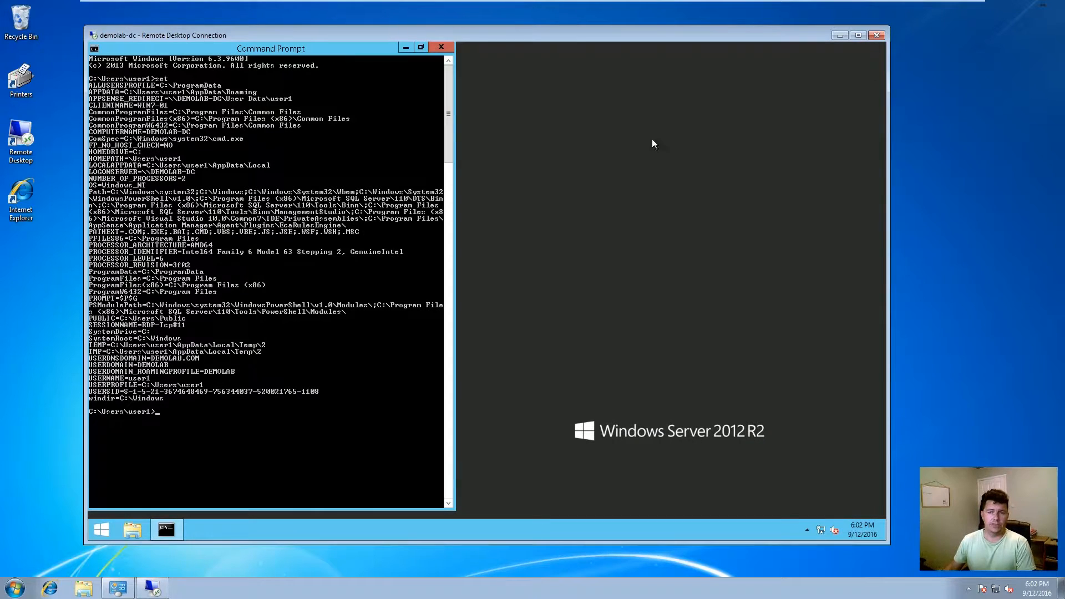
click(442, 48)
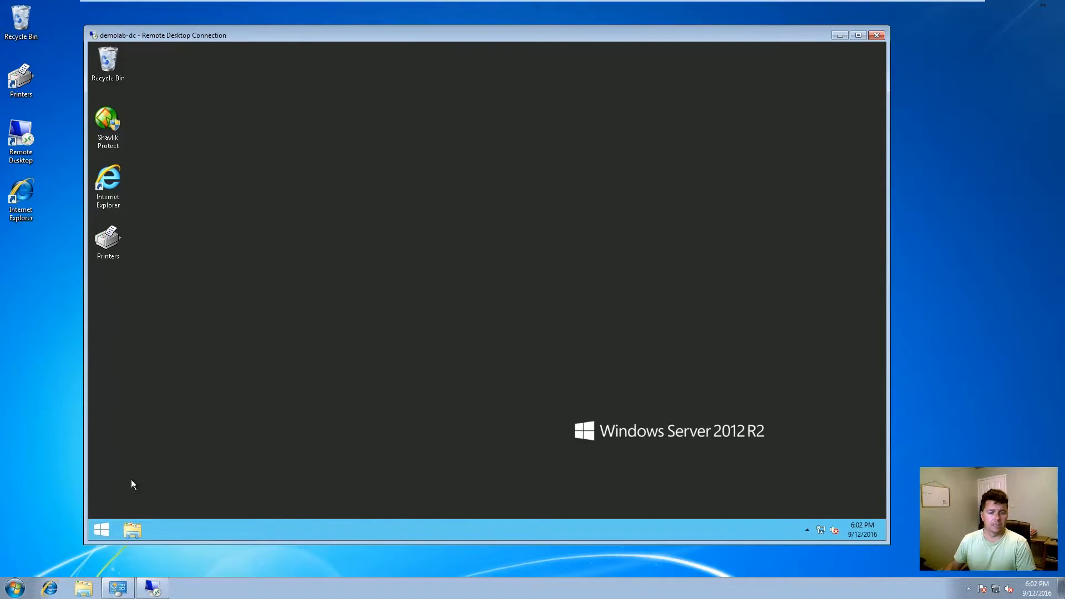
click(101, 531)
Step: Sign out of the demolab-dc session and switch to the Domain Controller VM
click(826, 95)
click(777, 142)
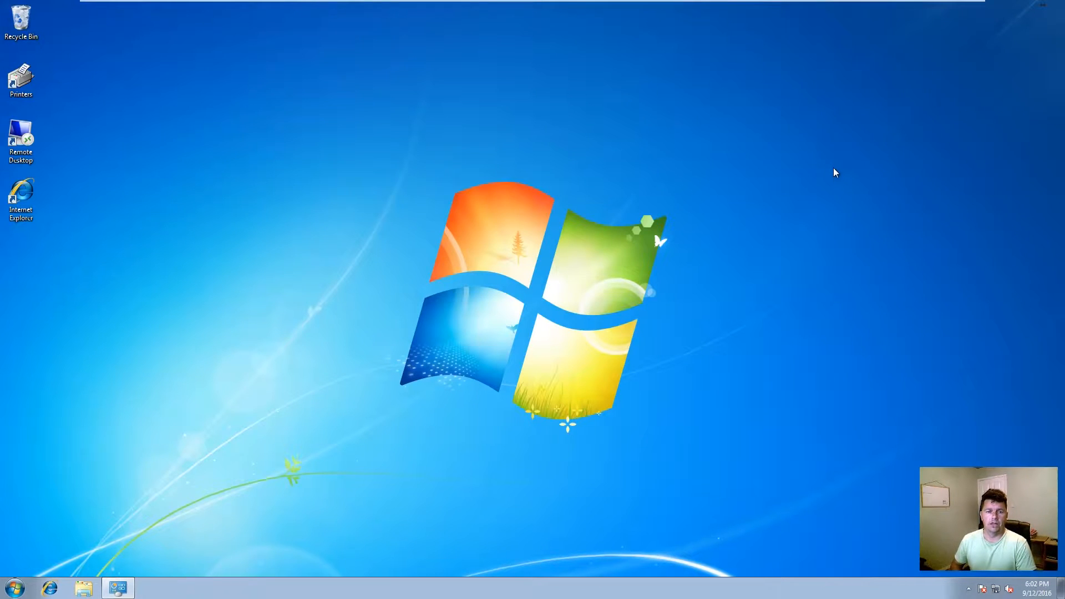
mouse_move(274, 3)
click(203, 10)
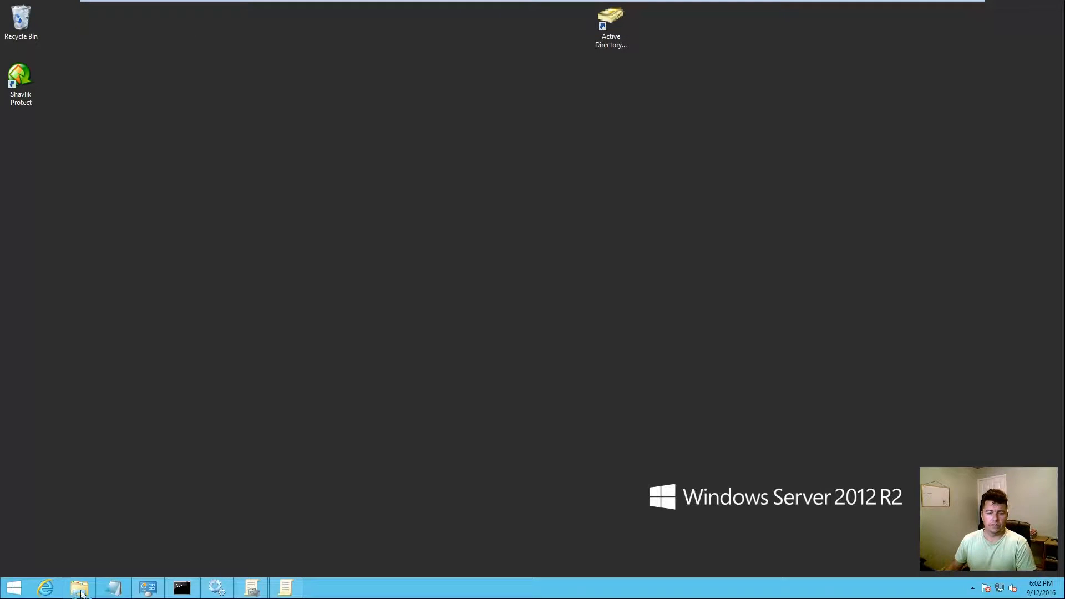
Step: Browse to C:\Media\deviceTrust 16.3\deviceTRUST_v16.3.100 and select the 64-bit host installer
click(81, 592)
double_click(495, 280)
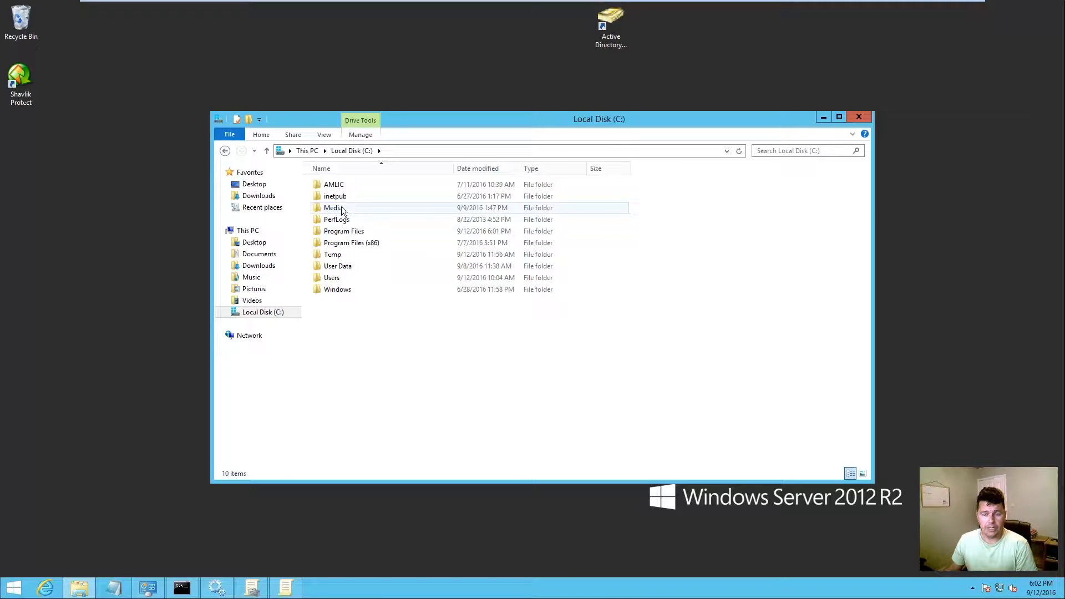
mouse_move(341, 207)
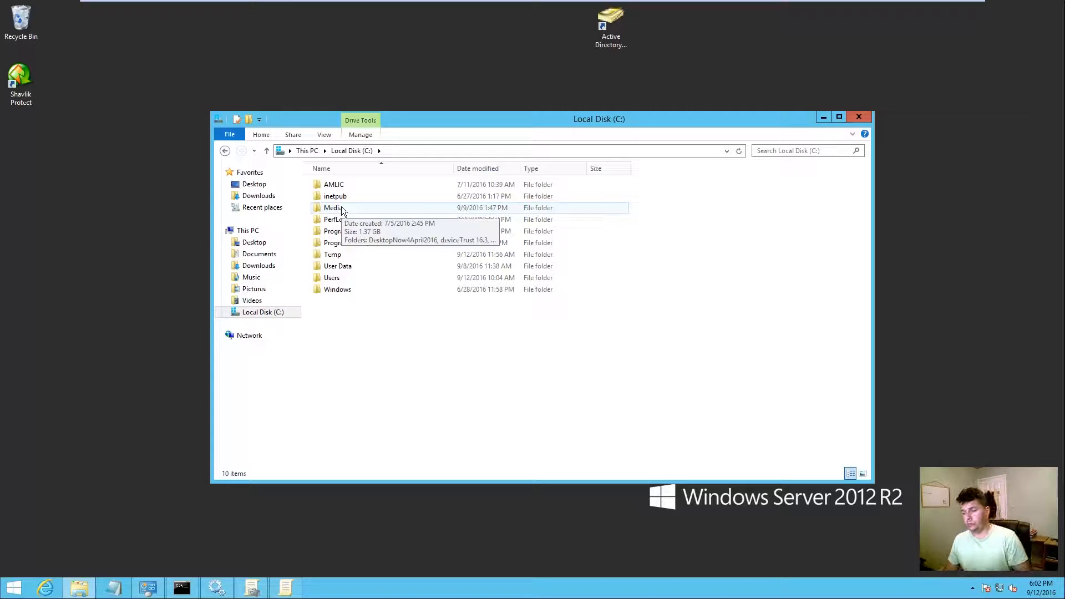
double_click(341, 207)
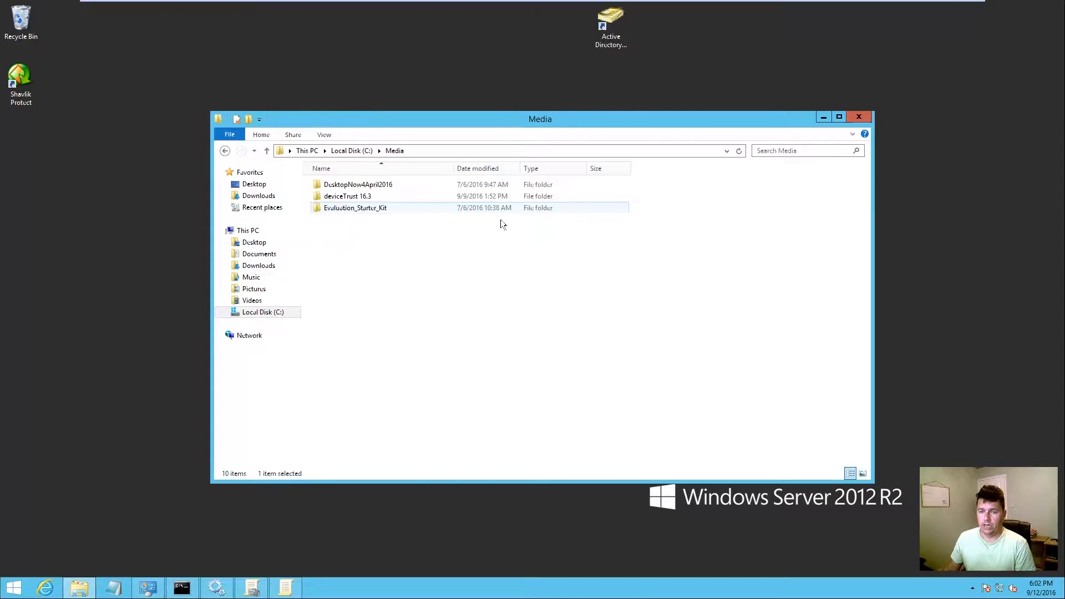
double_click(398, 199)
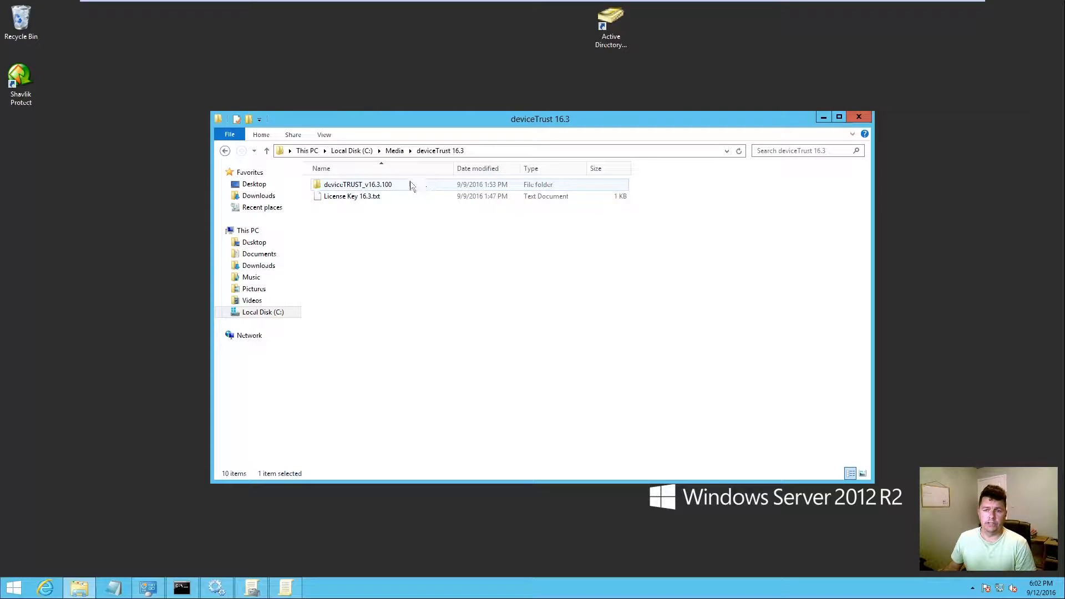
double_click(381, 187)
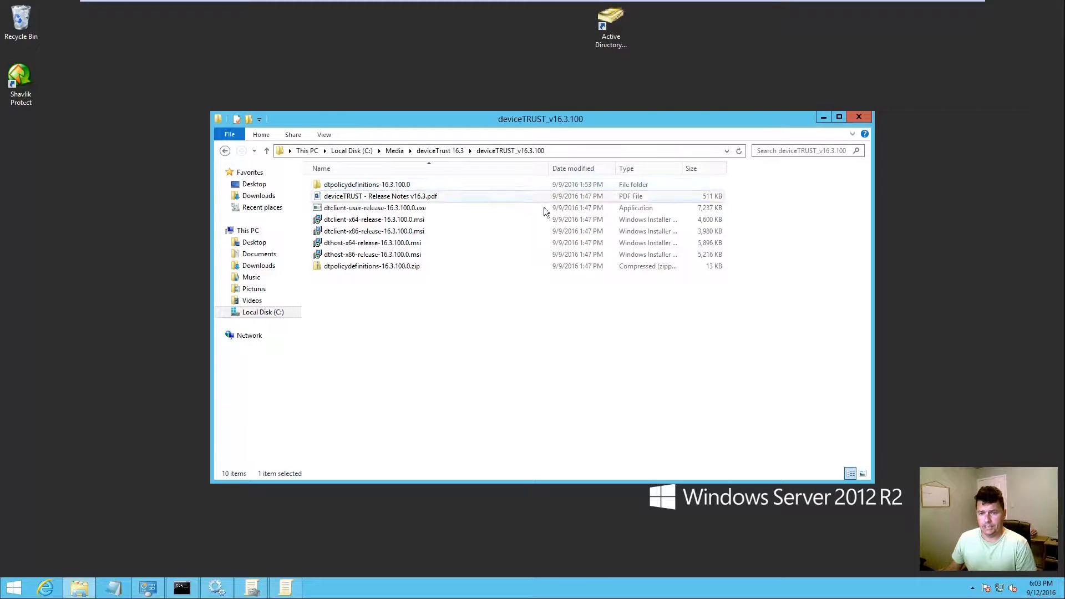
click(377, 247)
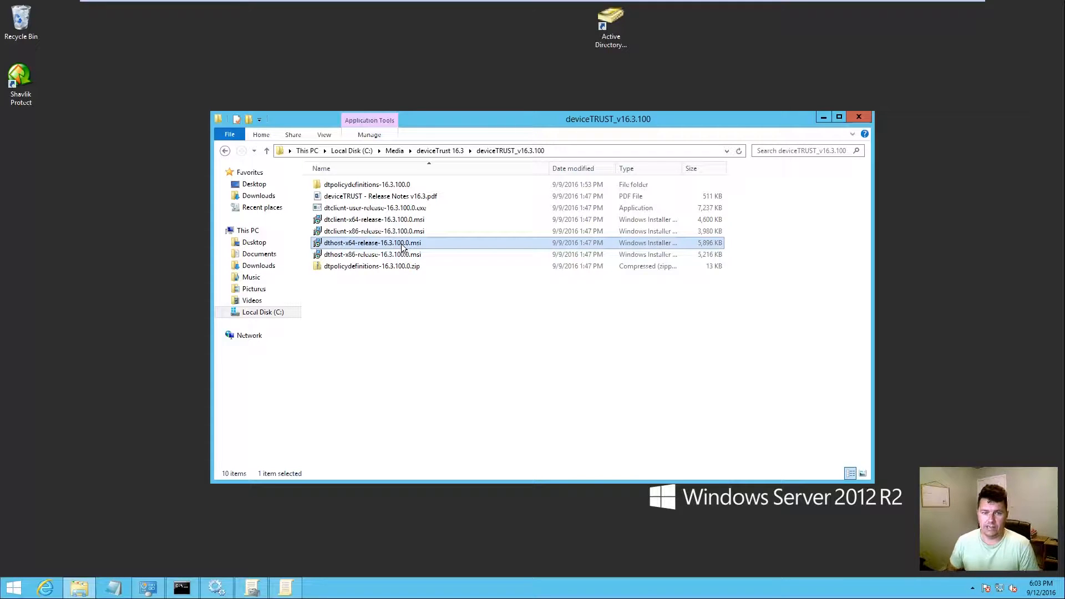
Step: Install dthost-x64-release-16.3.100.0.msi, accepting the licence and declining the restart
double_click(402, 248)
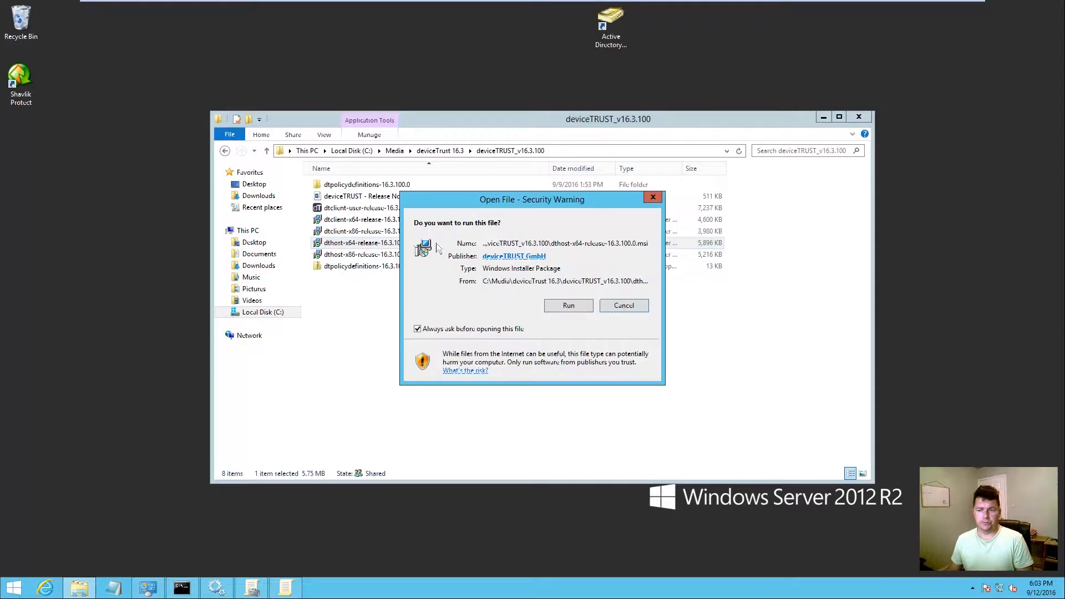
click(568, 311)
click(590, 380)
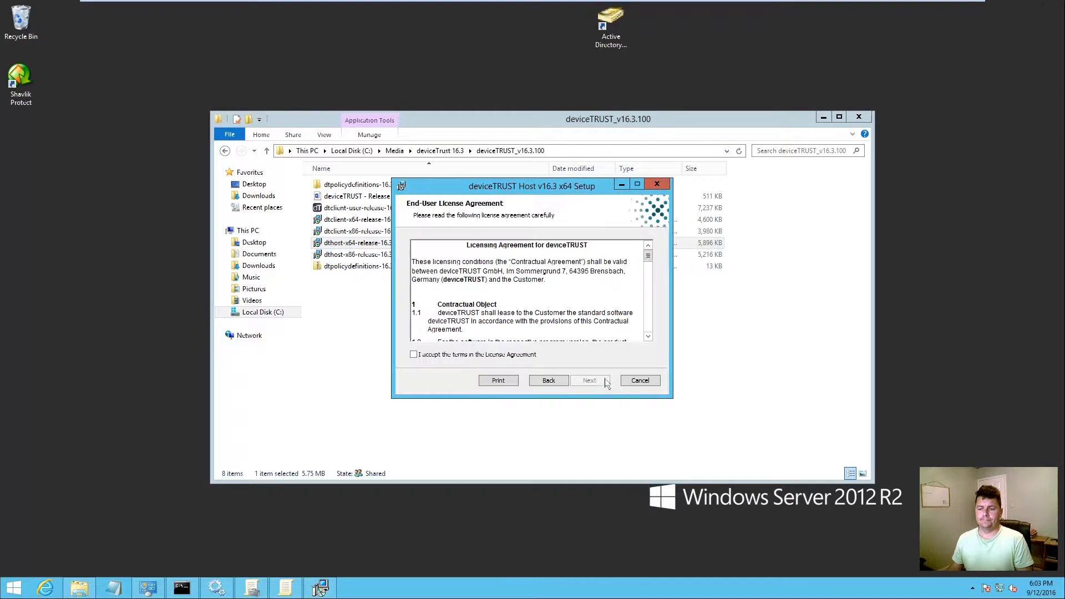
click(487, 355)
click(590, 380)
click(590, 381)
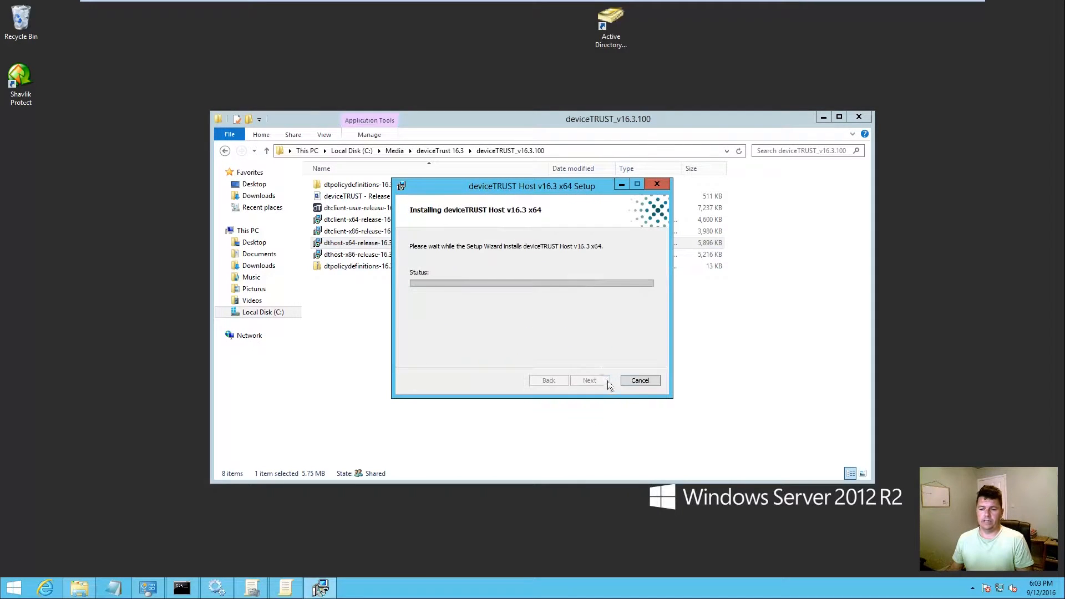
click(593, 381)
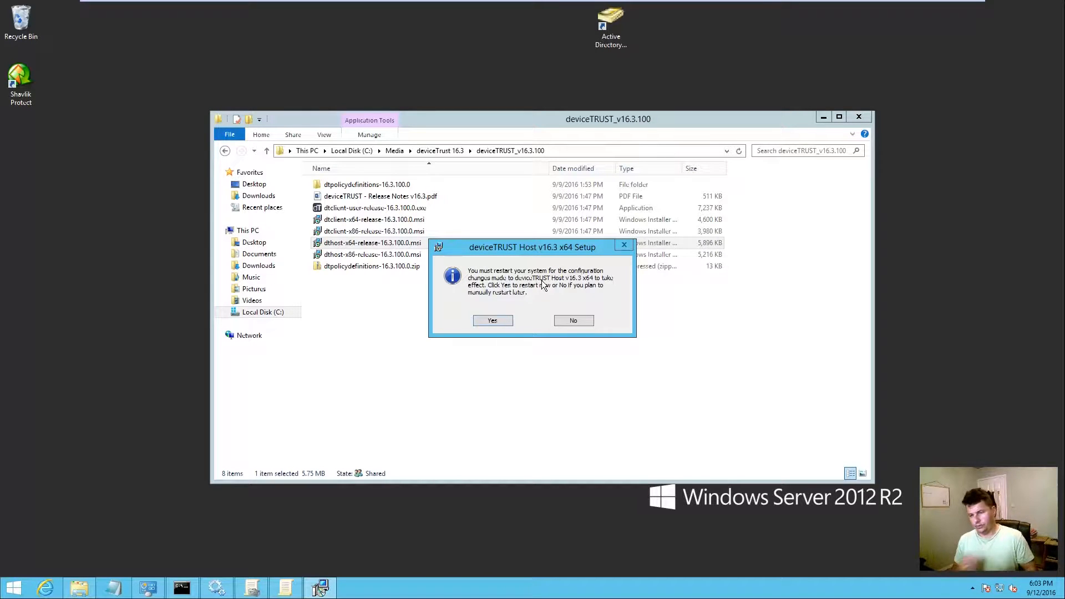
click(577, 320)
click(469, 355)
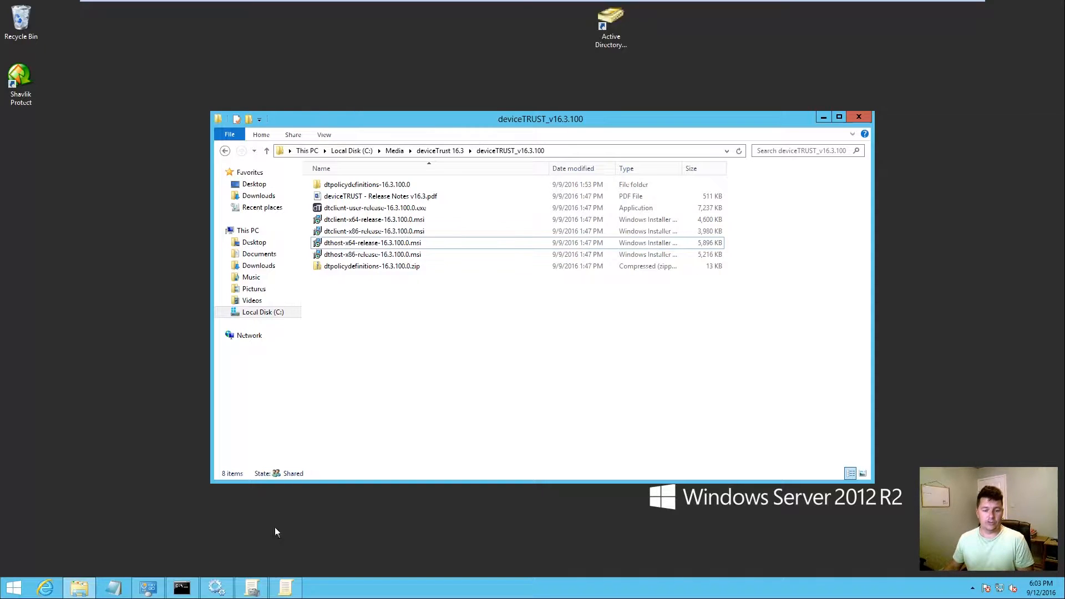
Step: Show the Default Domain Controllers Policy report for DEMOLAB.com in Group Policy Management
click(254, 593)
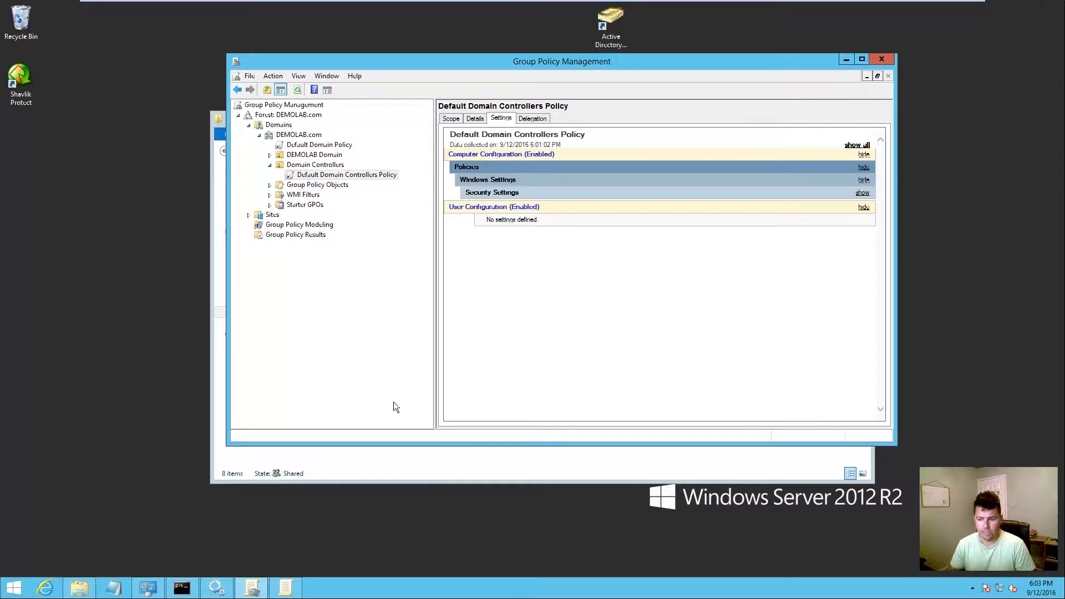
click(352, 176)
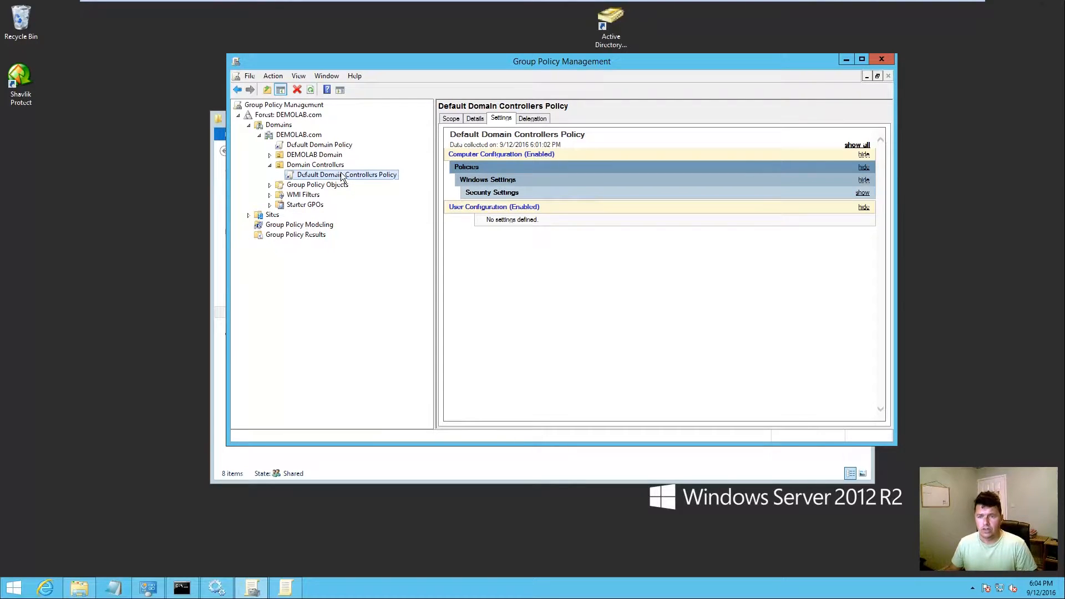
right_click(341, 174)
Step: Edit Default Domain Controllers Policy, showing deviceTRUST settings under Computer Configuration Administrative Templates
click(382, 178)
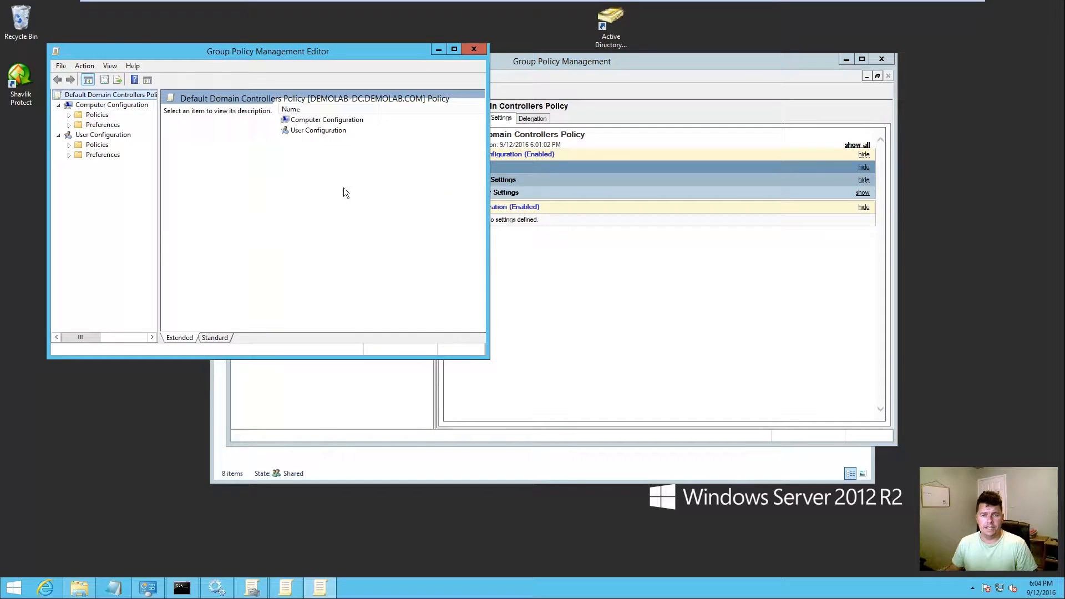
click(69, 115)
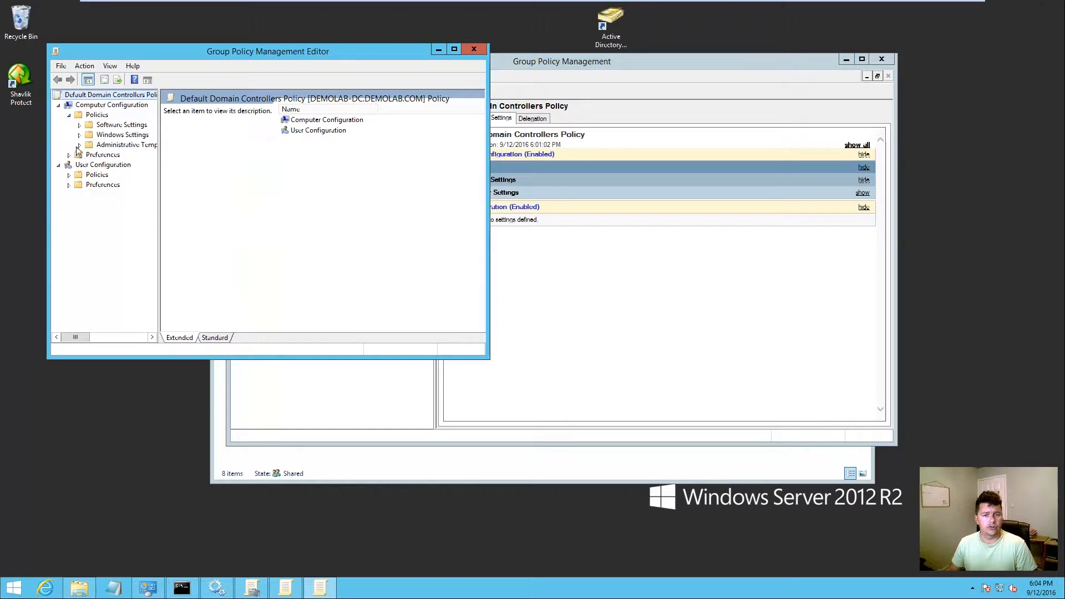
click(79, 145)
drag(159, 142, 262, 161)
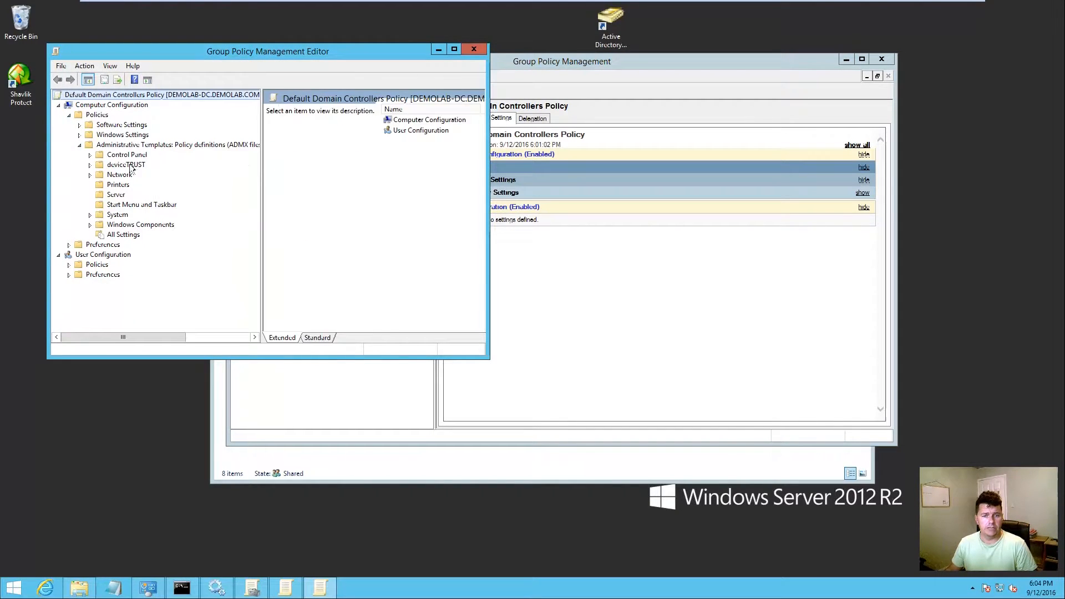
click(125, 166)
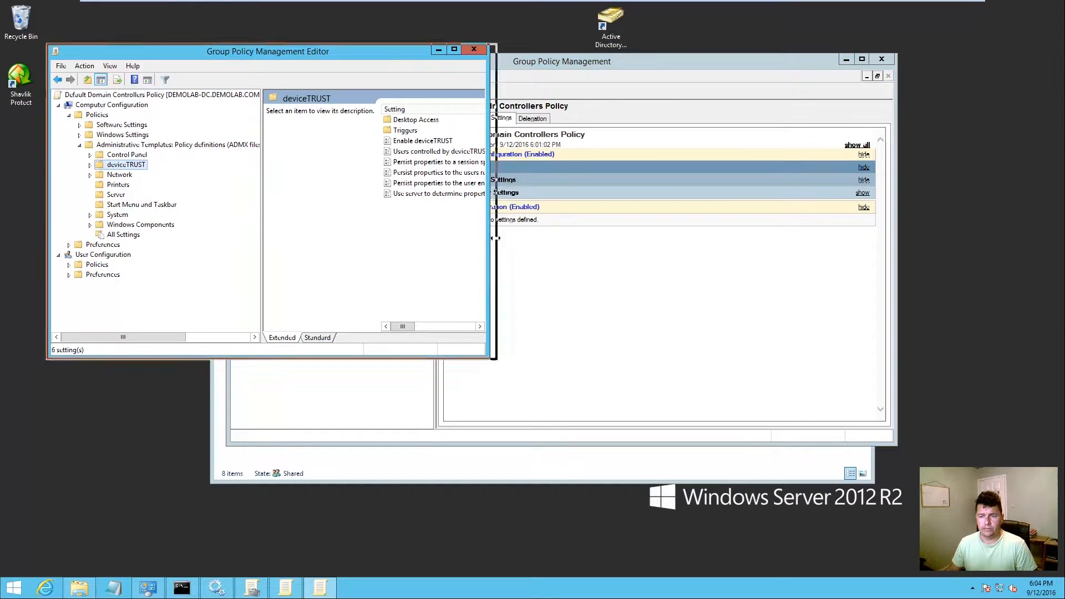
drag(487, 237, 930, 237)
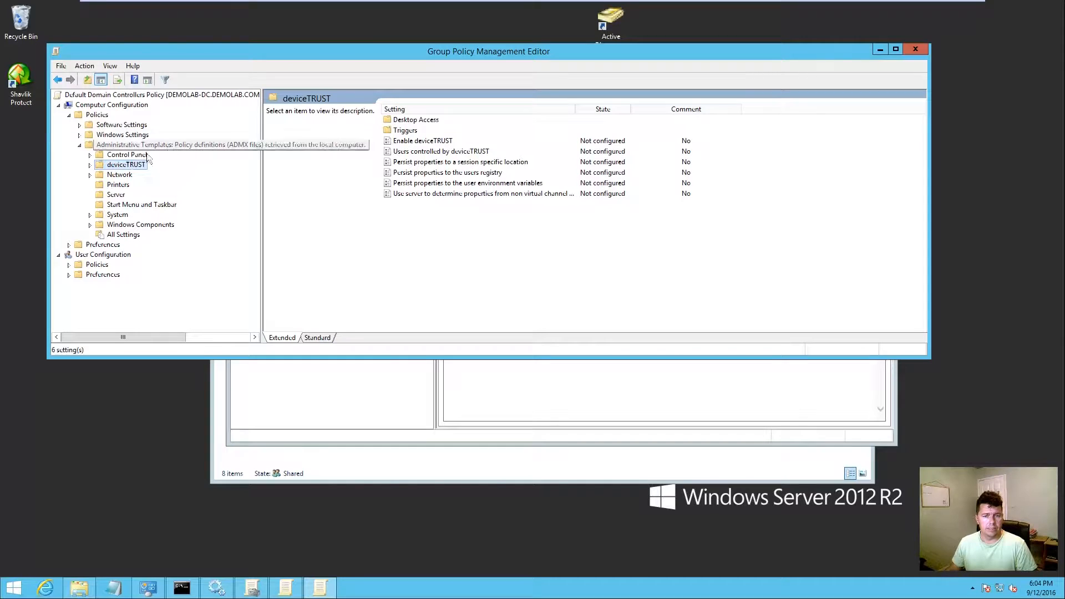
double_click(439, 143)
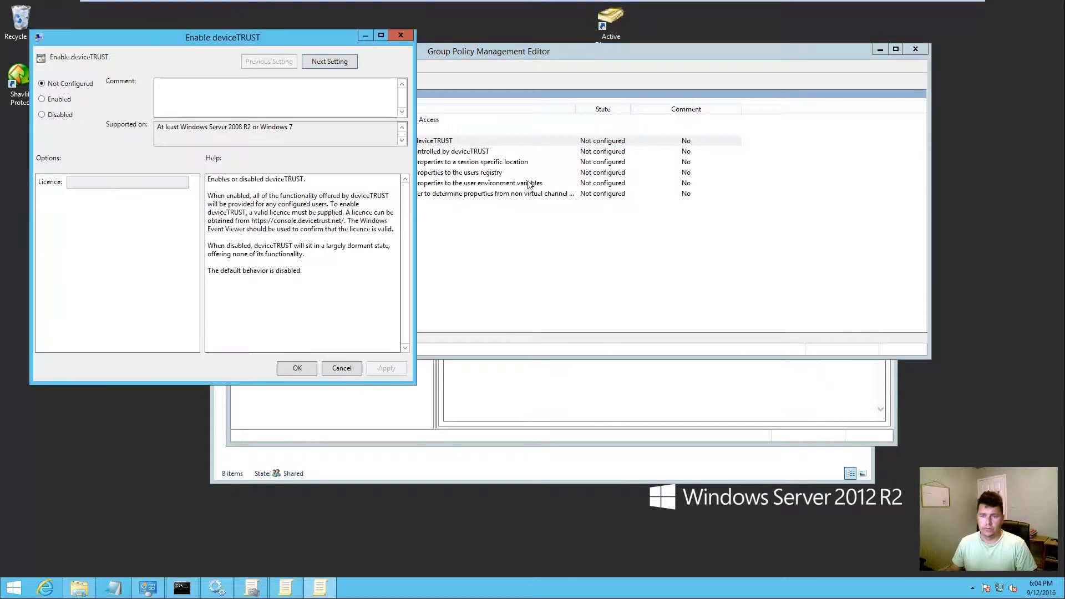
Step: Set Enable deviceTRUST to Enabled and open the License Key 16.3 text file
click(56, 100)
click(114, 588)
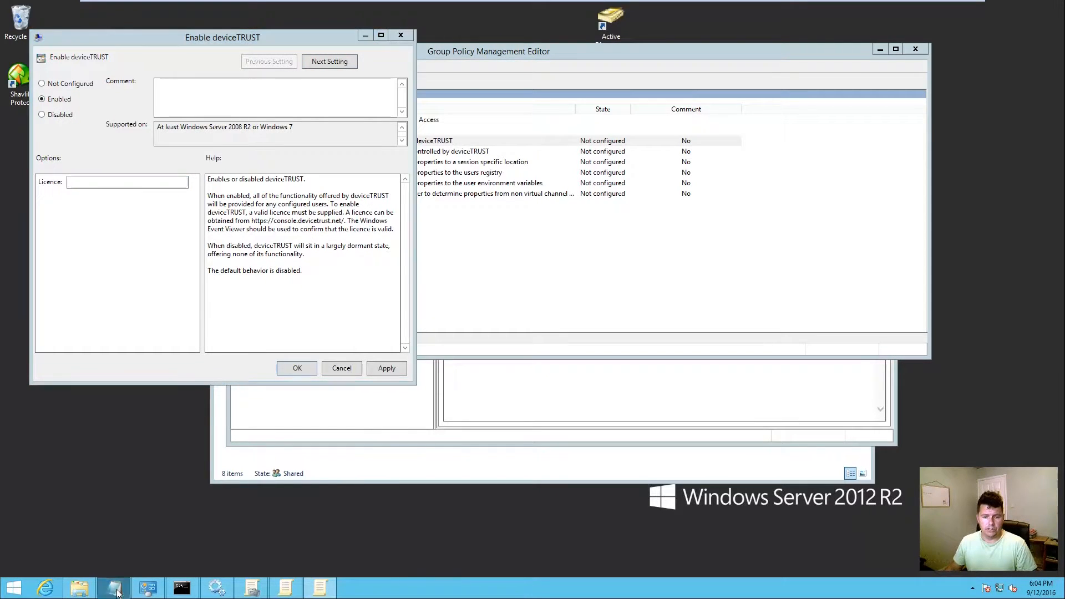
click(350, 467)
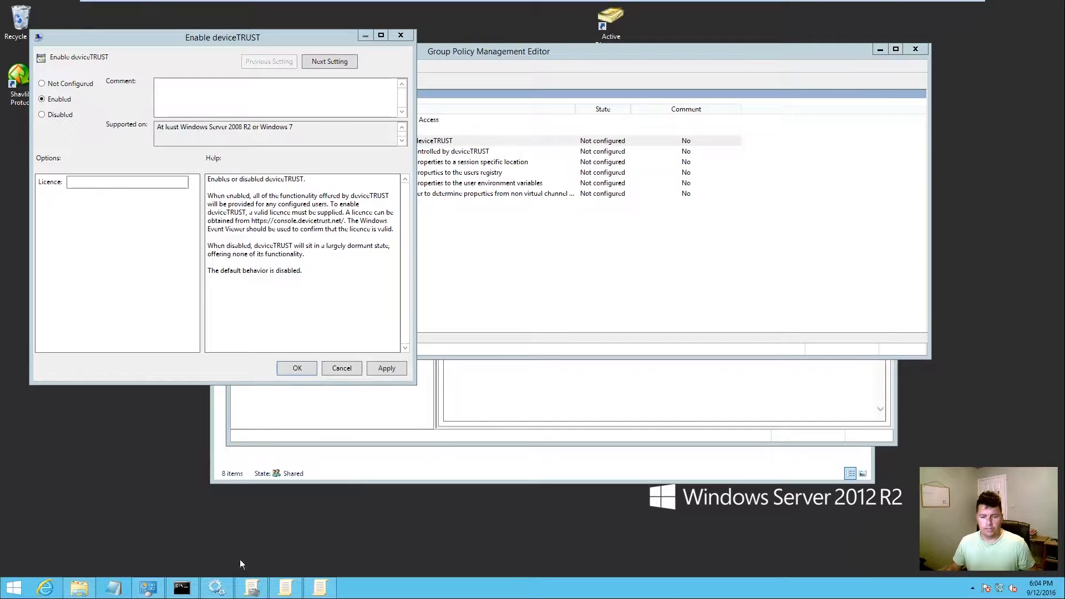
click(79, 588)
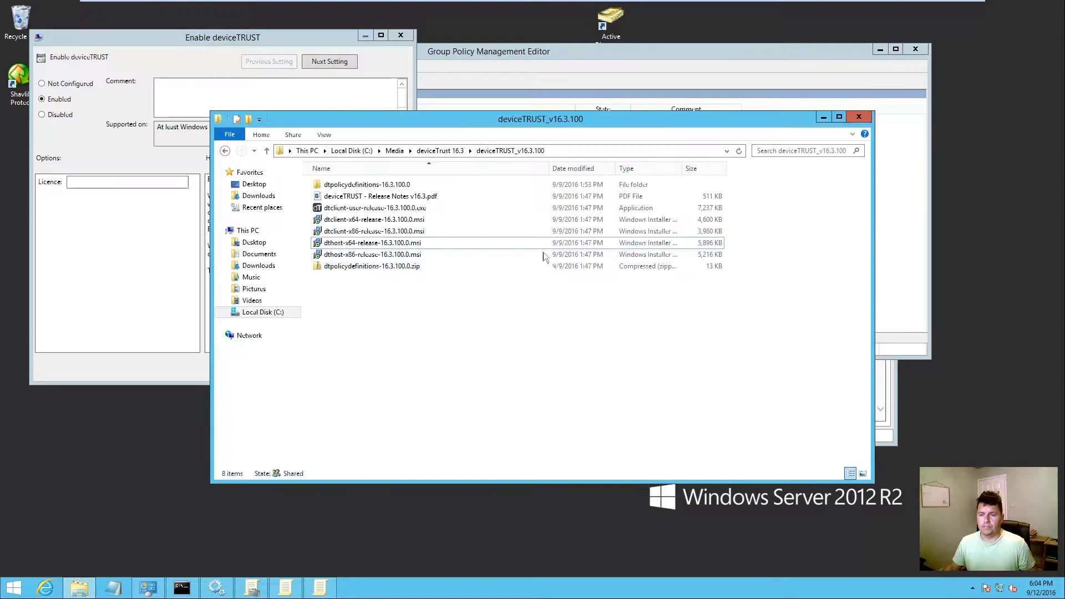
click(447, 153)
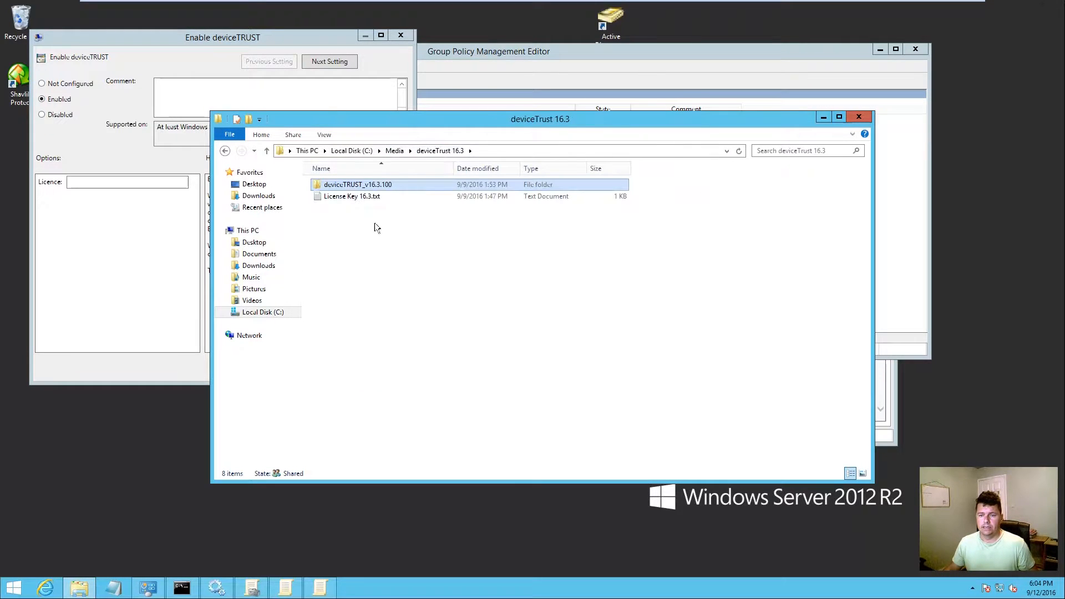
double_click(357, 195)
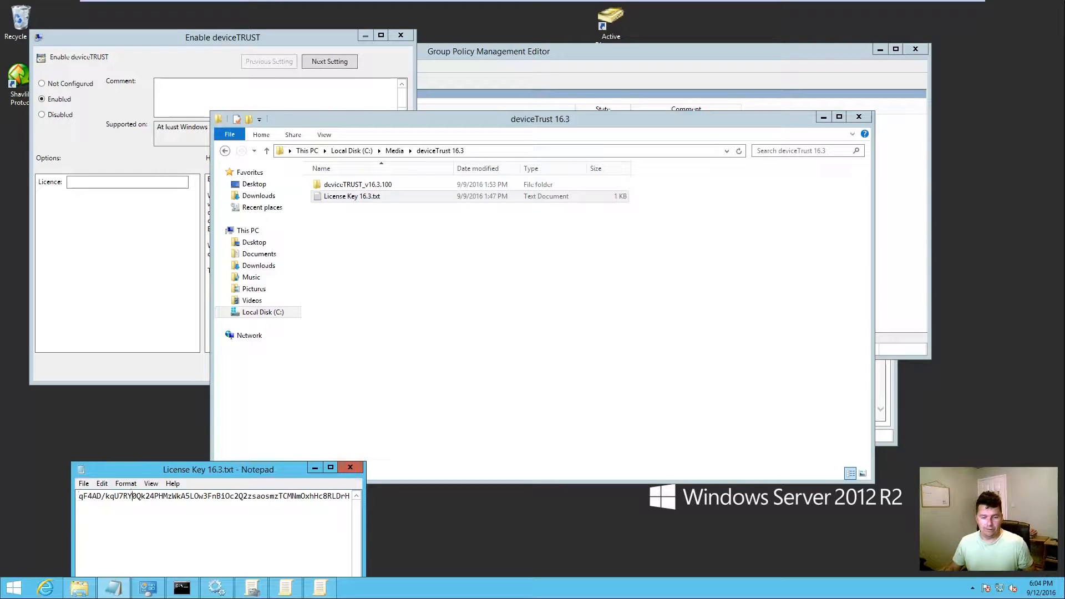
Step: Copy the licence key into the Licence field and apply the Enable deviceTRUST setting
drag(132, 497, 78, 497)
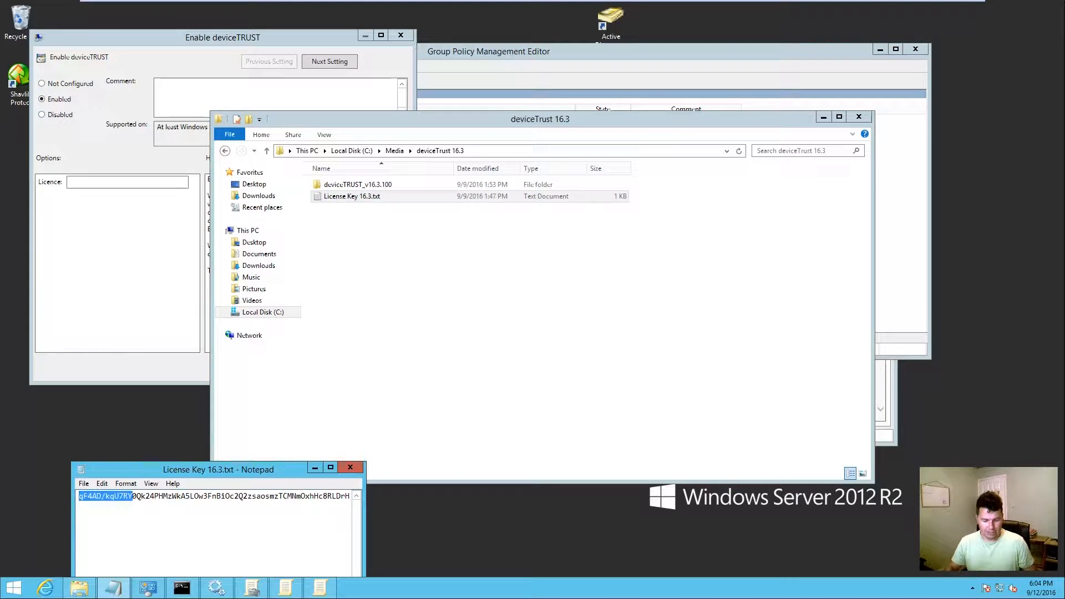
key(ctrl+a)
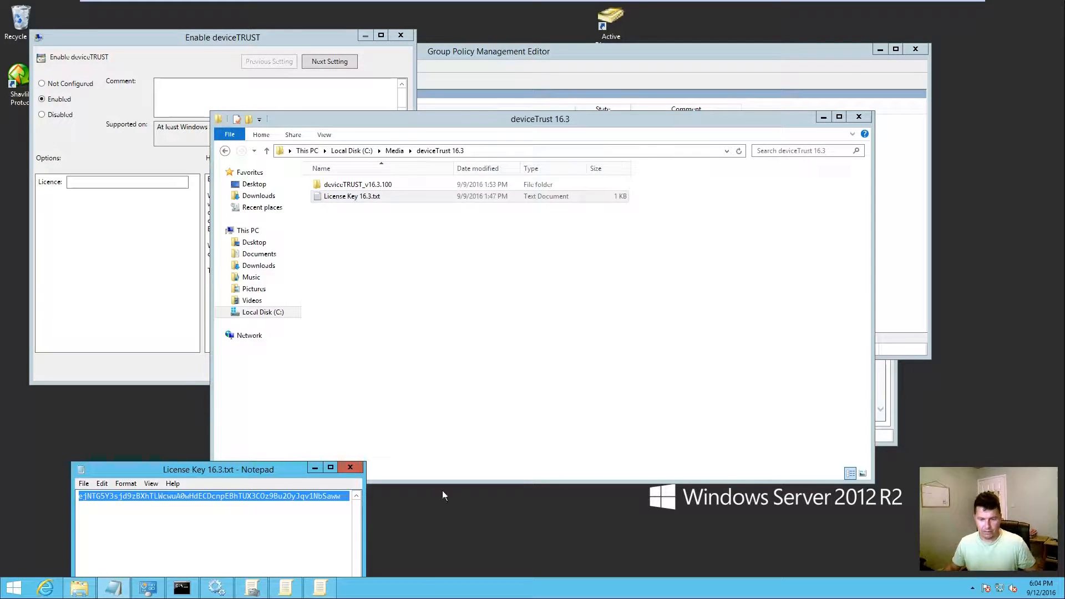
click(350, 468)
click(84, 181)
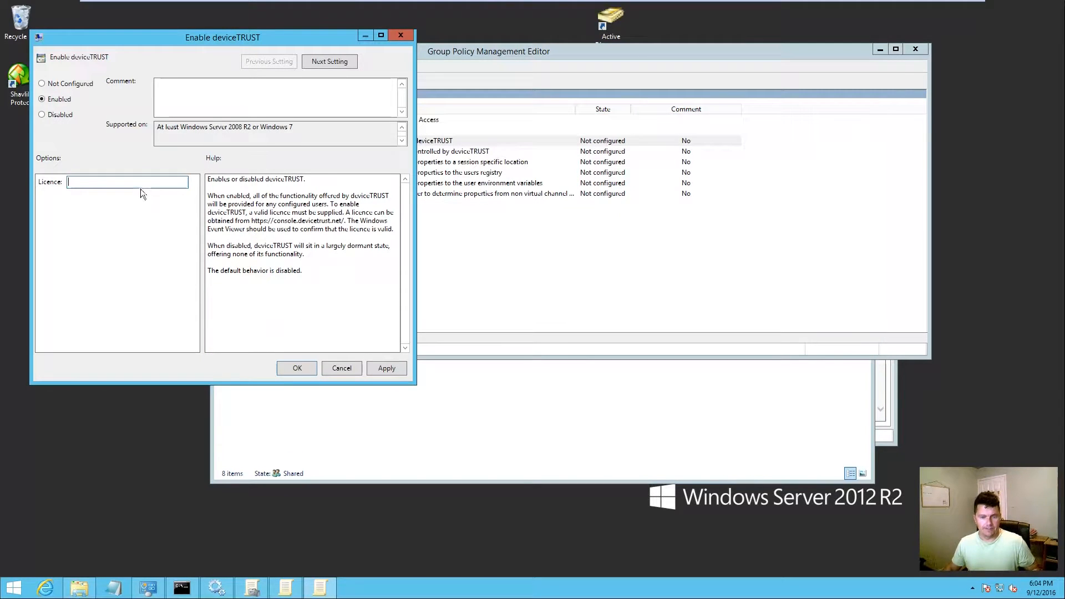
key(ctrl+v)
click(395, 367)
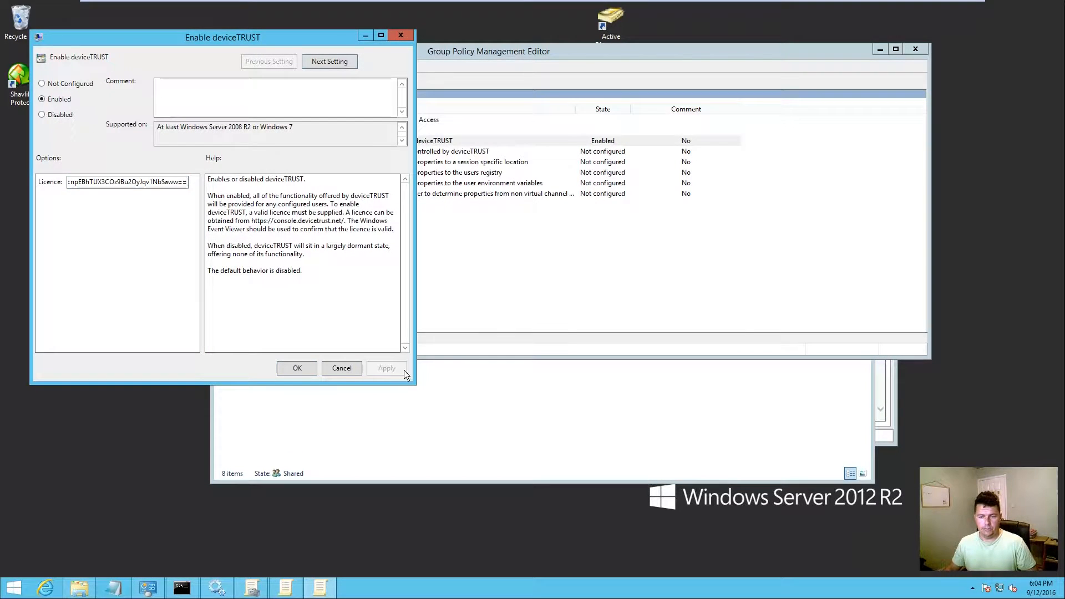
click(299, 369)
click(498, 300)
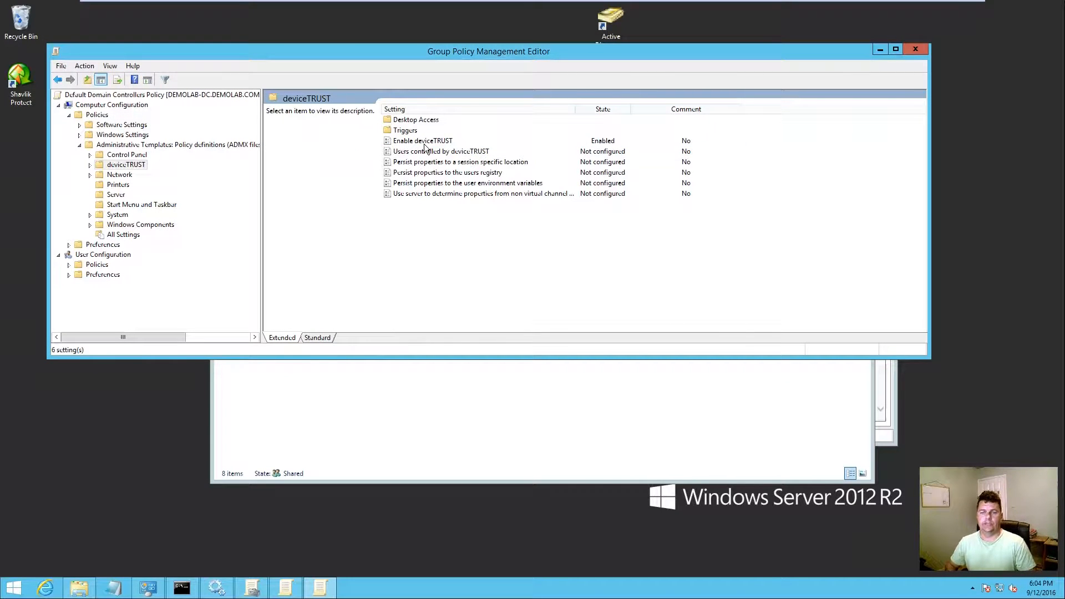
Step: Close the policy editor and rerun gpupdate /force in Command Prompt
click(916, 51)
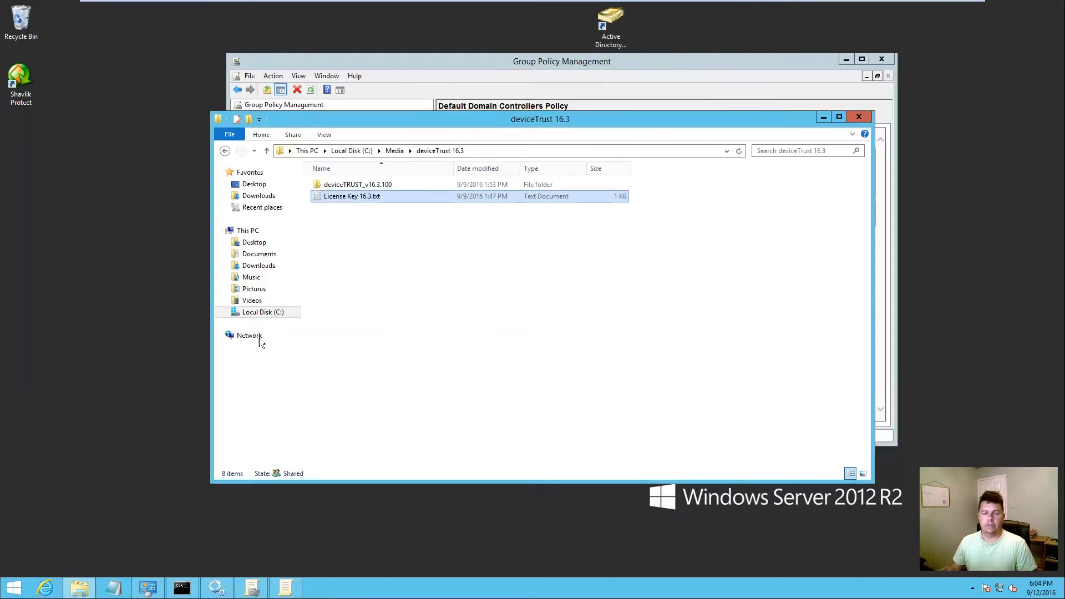
click(183, 587)
key(Up)
key(Return)
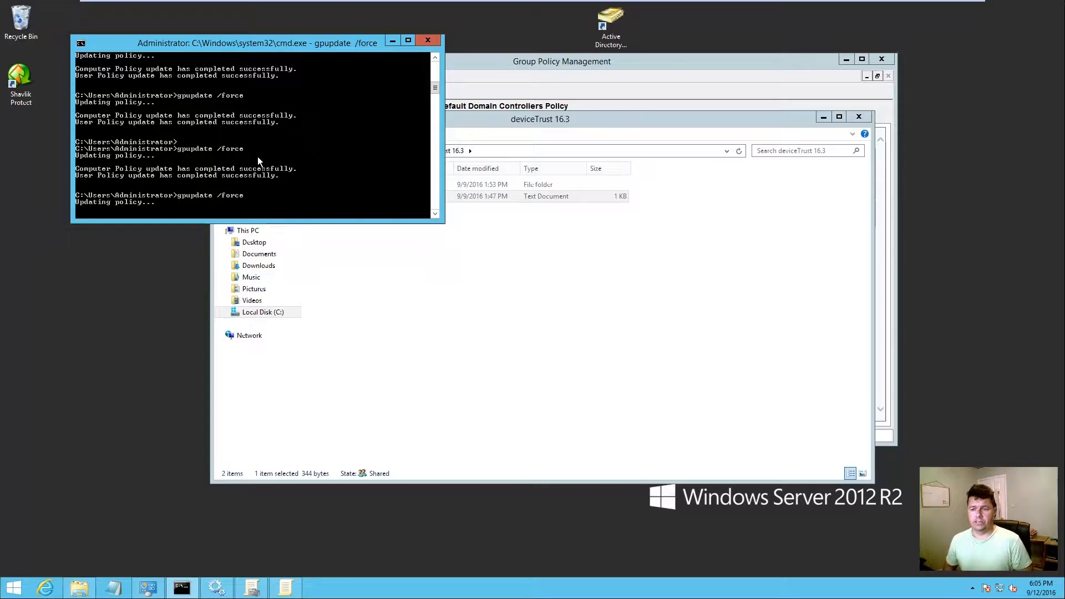
click(859, 116)
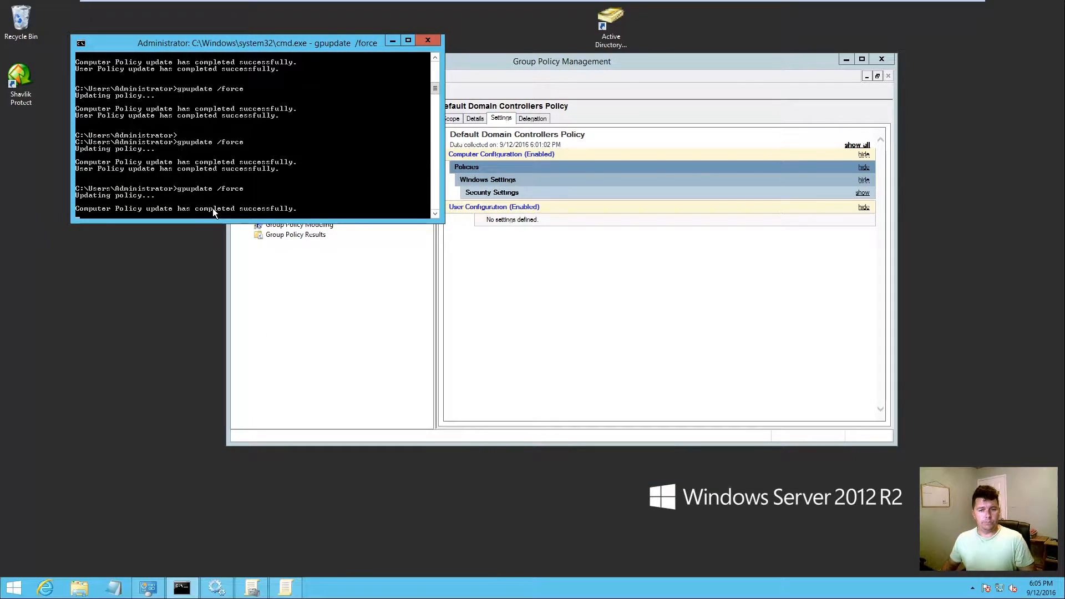
Step: From the Windows 7 VM, connect to demolab-dc via Remote Desktop with the account password
mouse_move(190, 2)
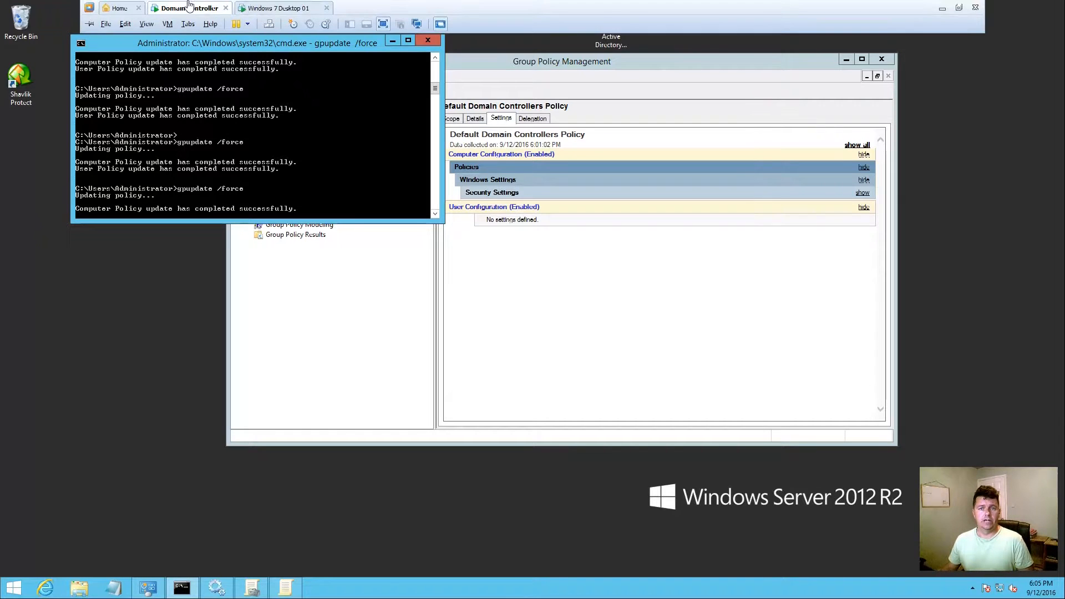
click(283, 9)
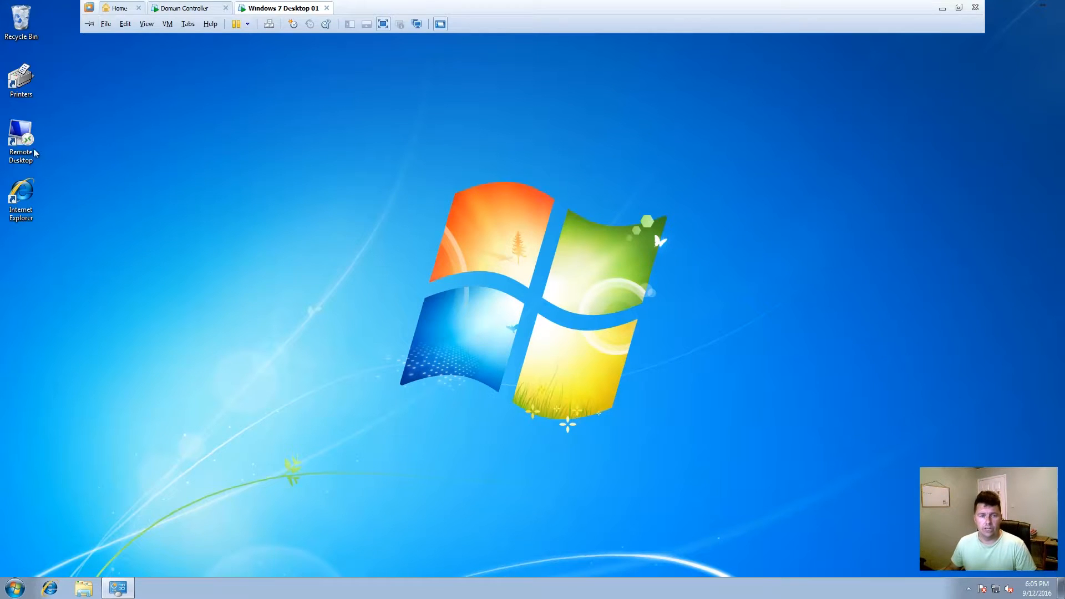
double_click(25, 147)
click(571, 241)
text(********)
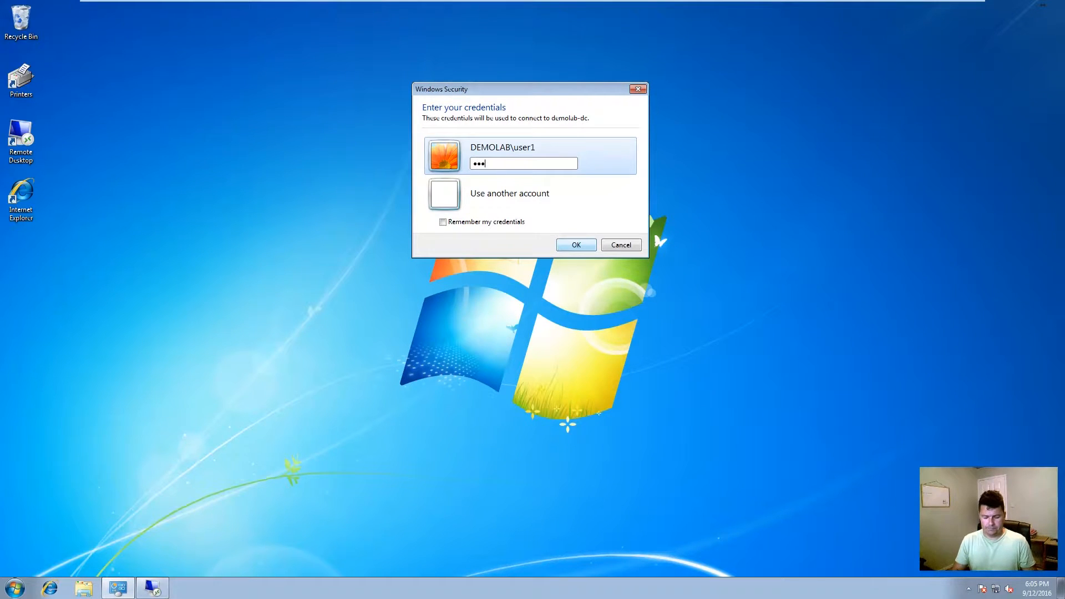
text(***)
click(568, 249)
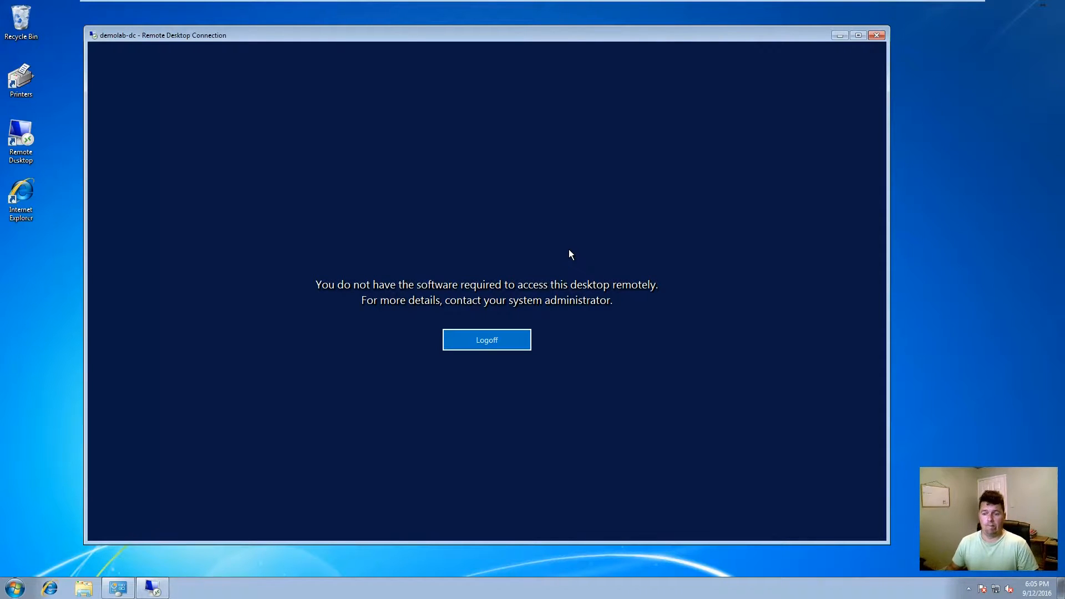
Step: Log off the session refused for missing software and return to the Domain Controller VM
click(503, 345)
click(601, 344)
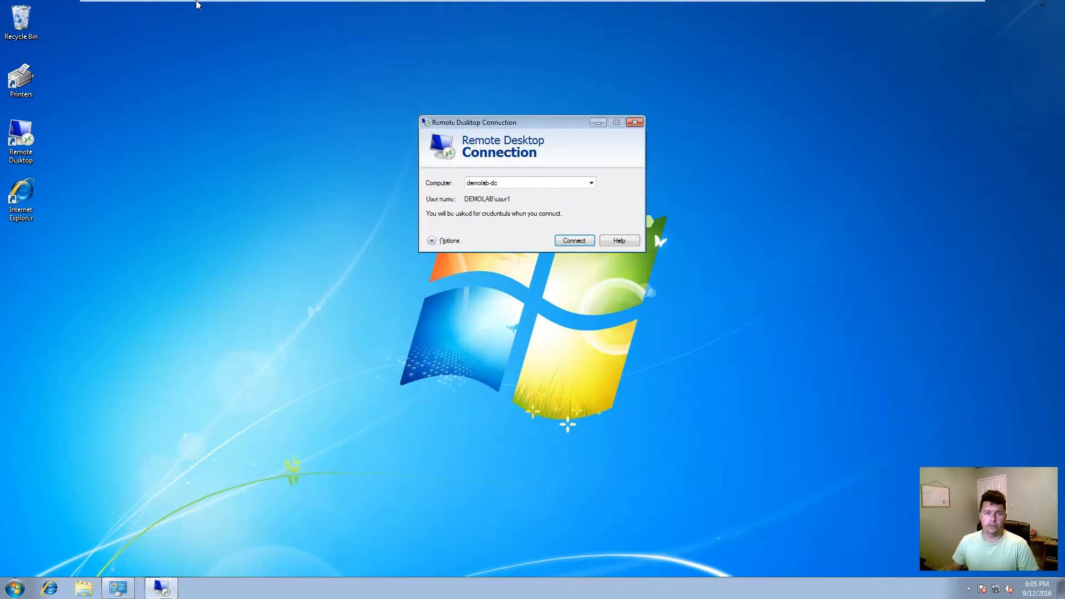
click(240, 23)
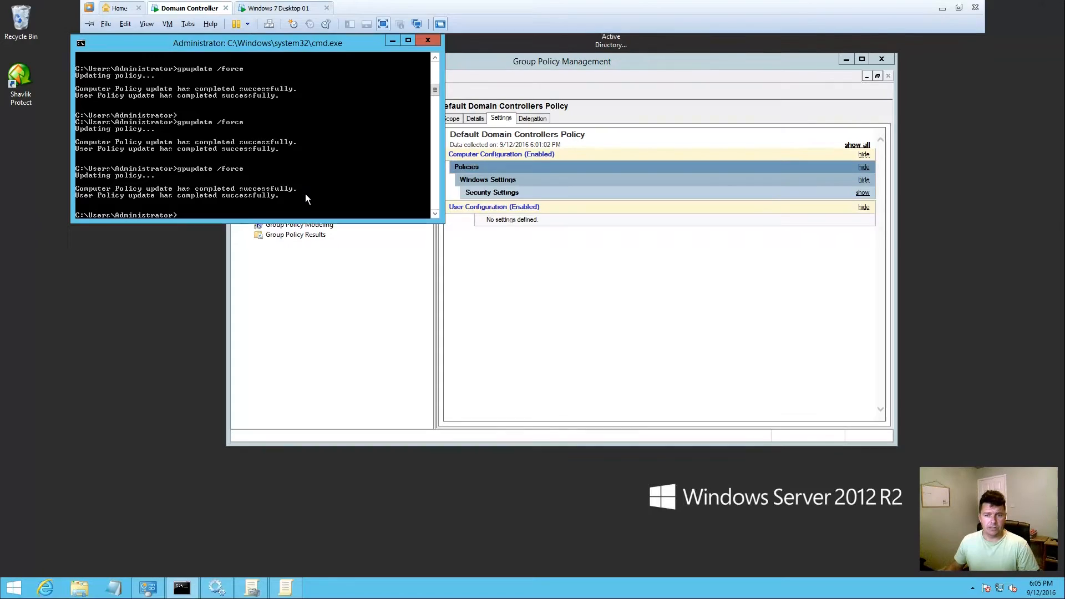
Step: Edit the Default Domain Controllers Policy and navigate to Administrative Templates > deviceTRUST > Desktop Access
click(505, 321)
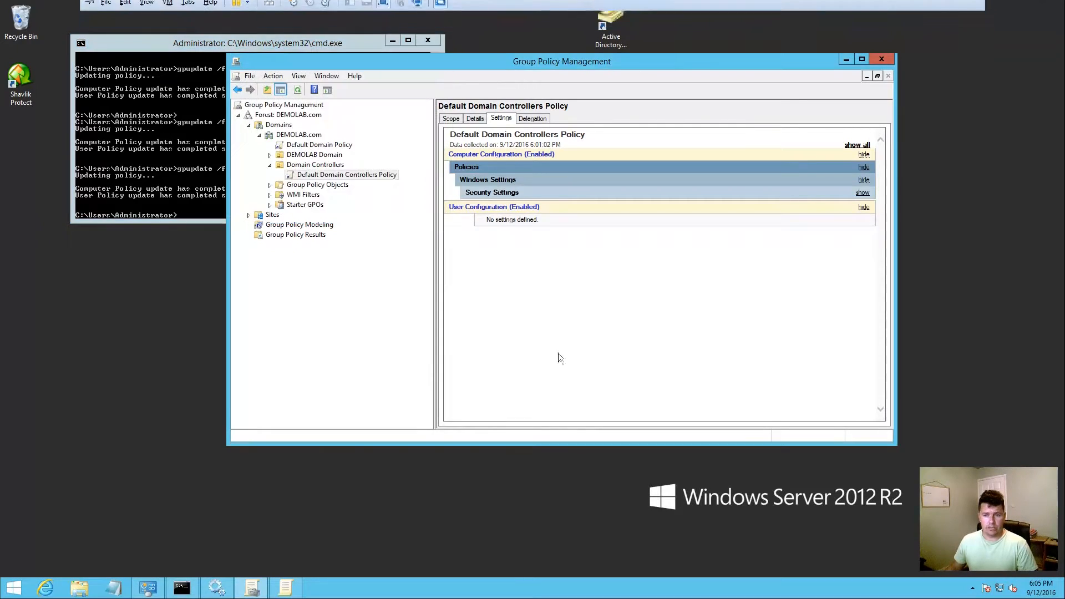
right_click(322, 173)
click(355, 177)
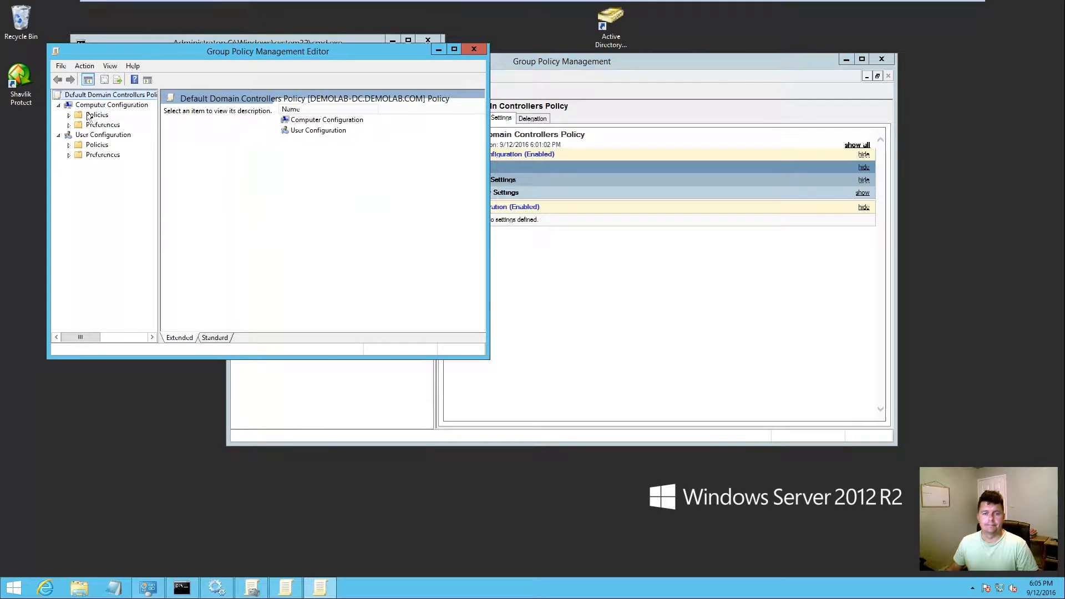
click(69, 115)
click(80, 145)
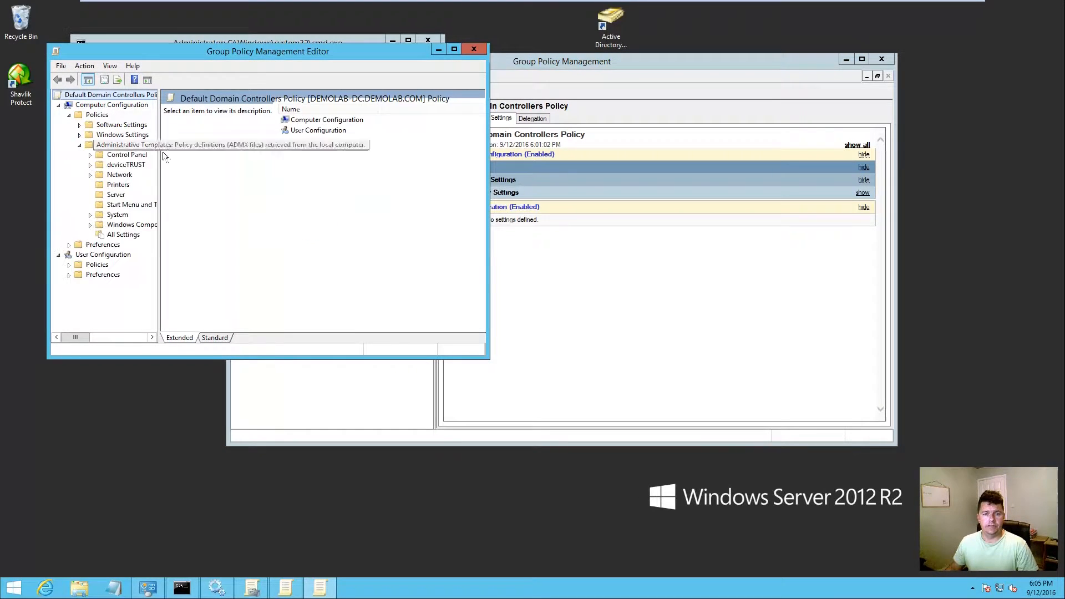
click(116, 165)
drag(489, 172, 771, 172)
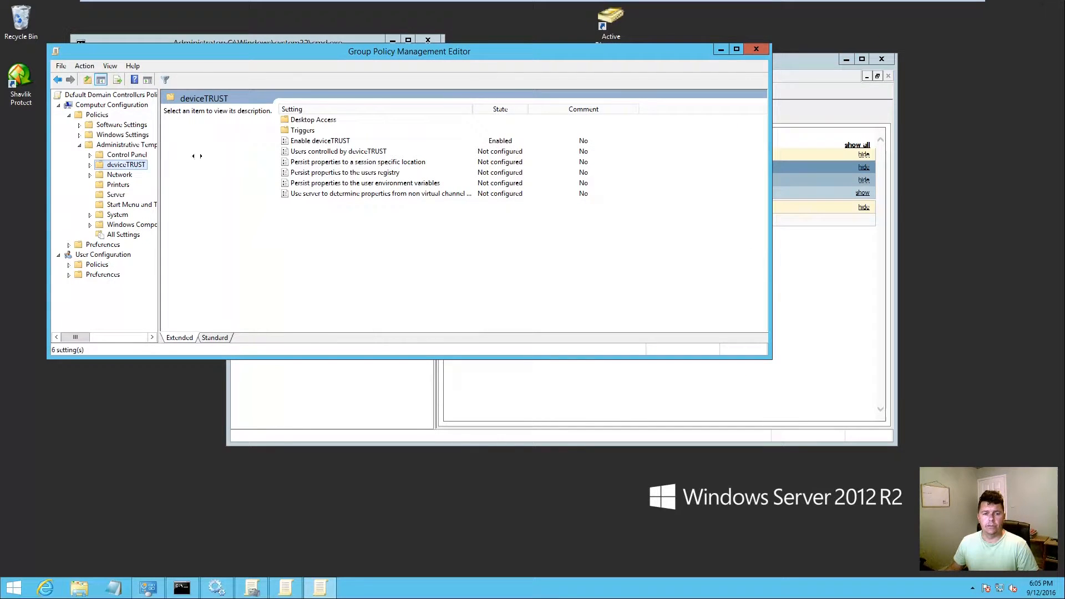
drag(162, 155, 244, 155)
click(90, 165)
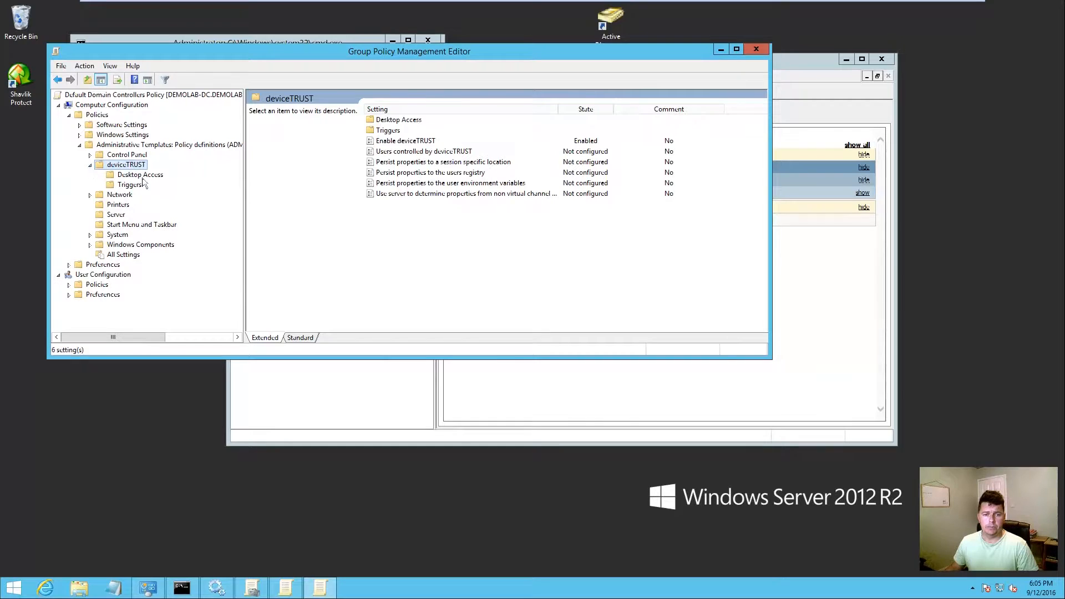
click(143, 177)
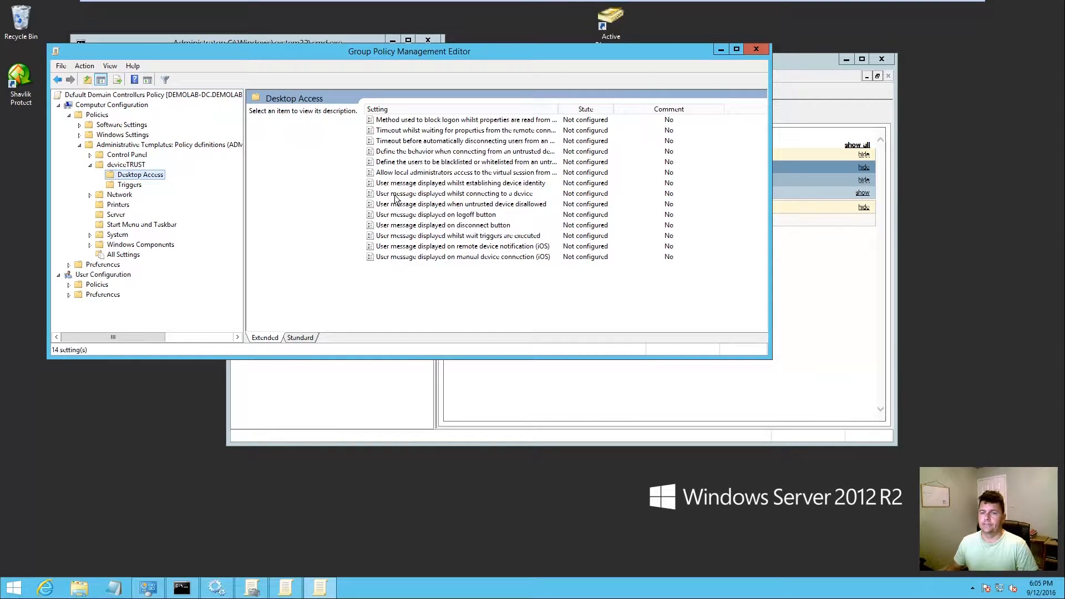
Step: Enable the untrusted-device connection behaviour policy with the mode set to Whitelist
double_click(450, 154)
click(114, 157)
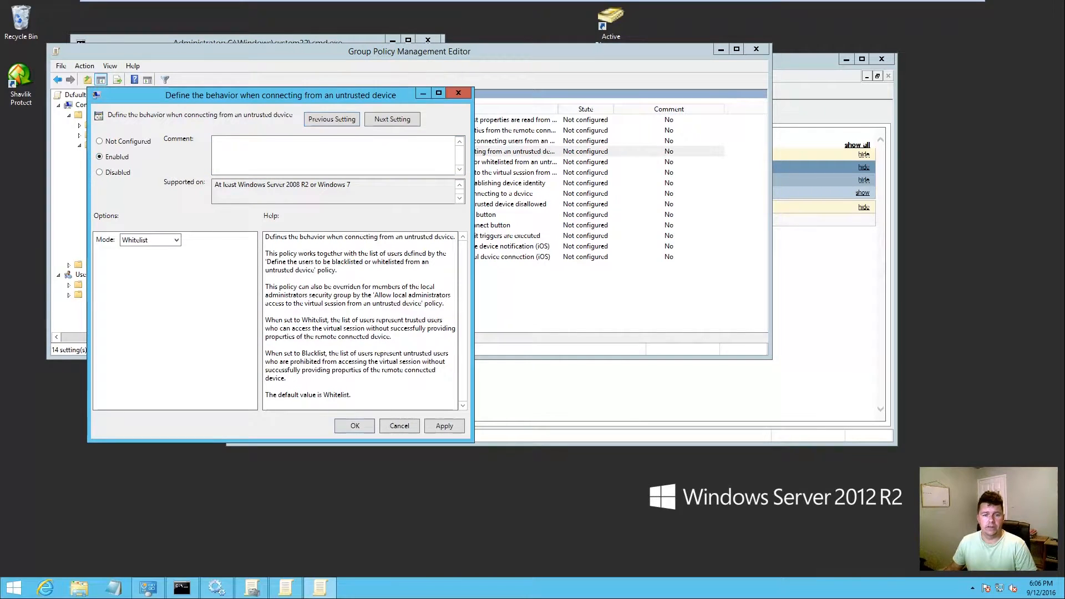
click(177, 240)
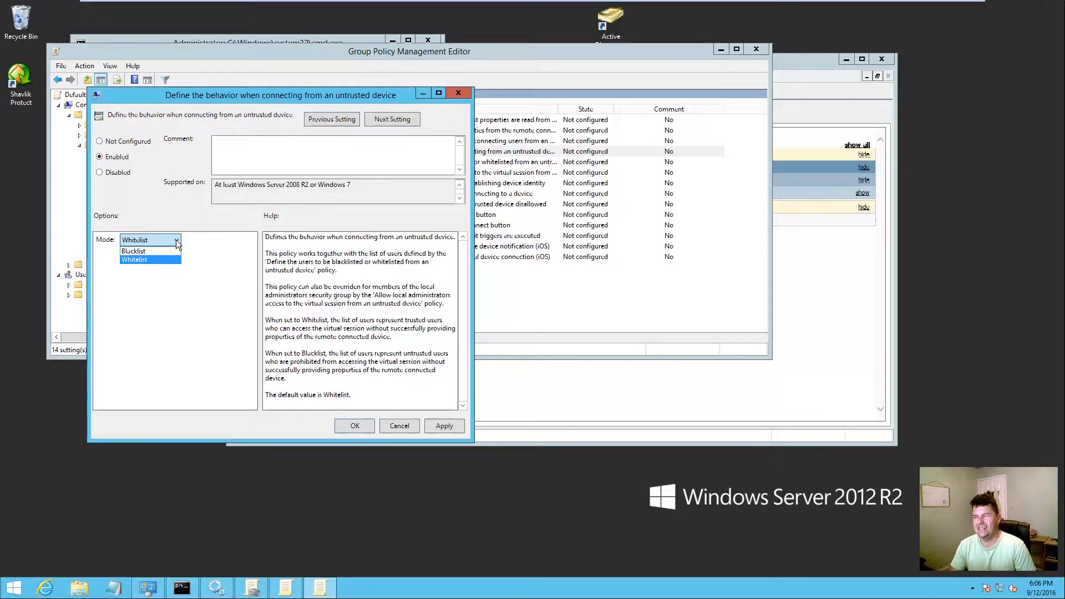
click(138, 257)
click(459, 426)
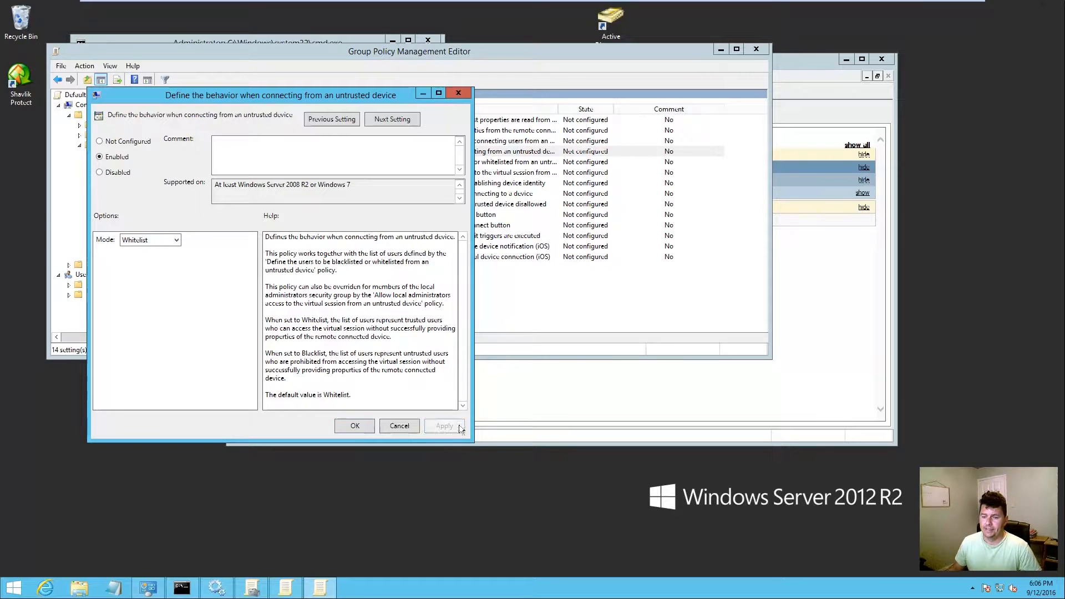
click(364, 428)
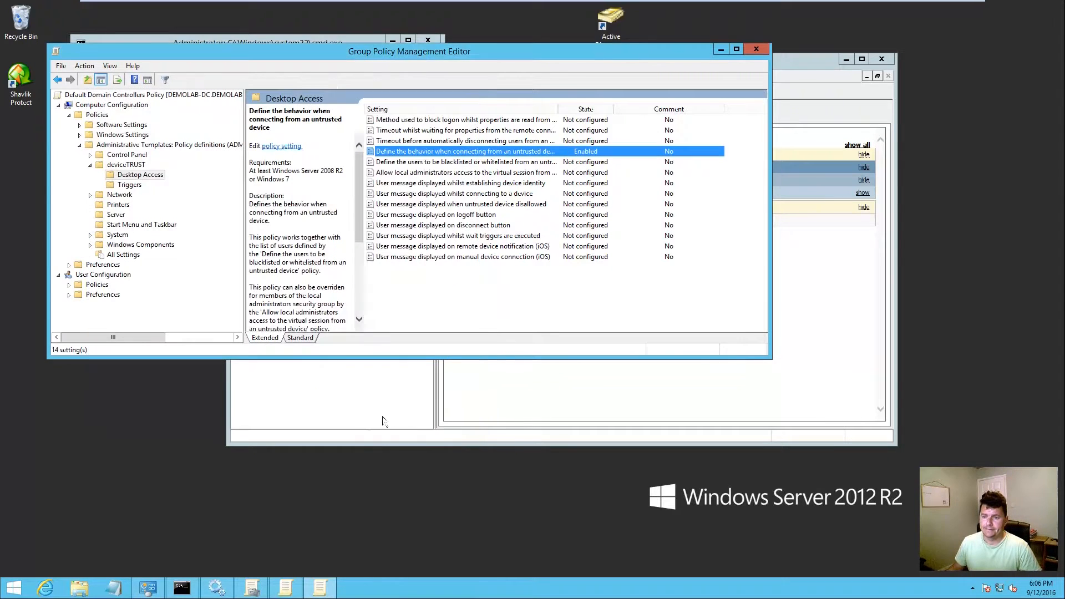
Step: Enable the blacklisted/whitelisted users policy listing Domain Users, then close the editor
double_click(446, 162)
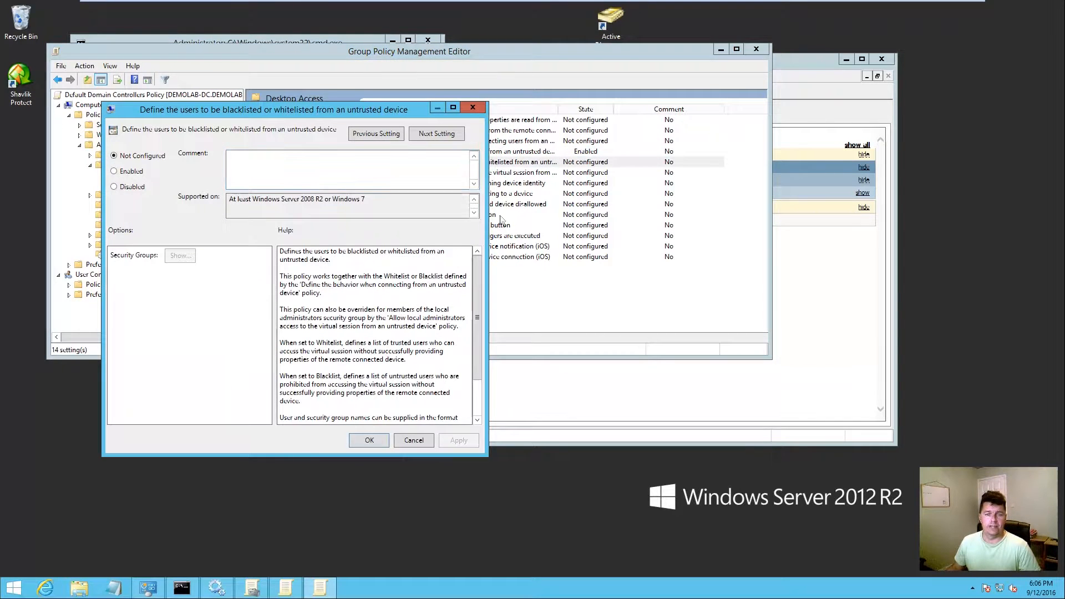
click(122, 171)
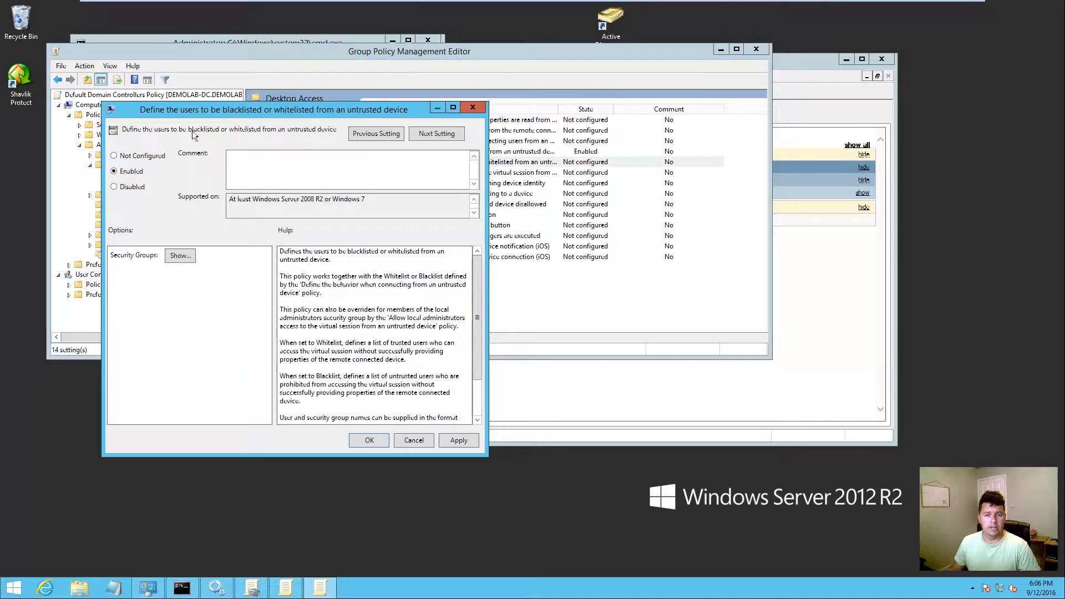
click(186, 255)
click(179, 176)
click(178, 175)
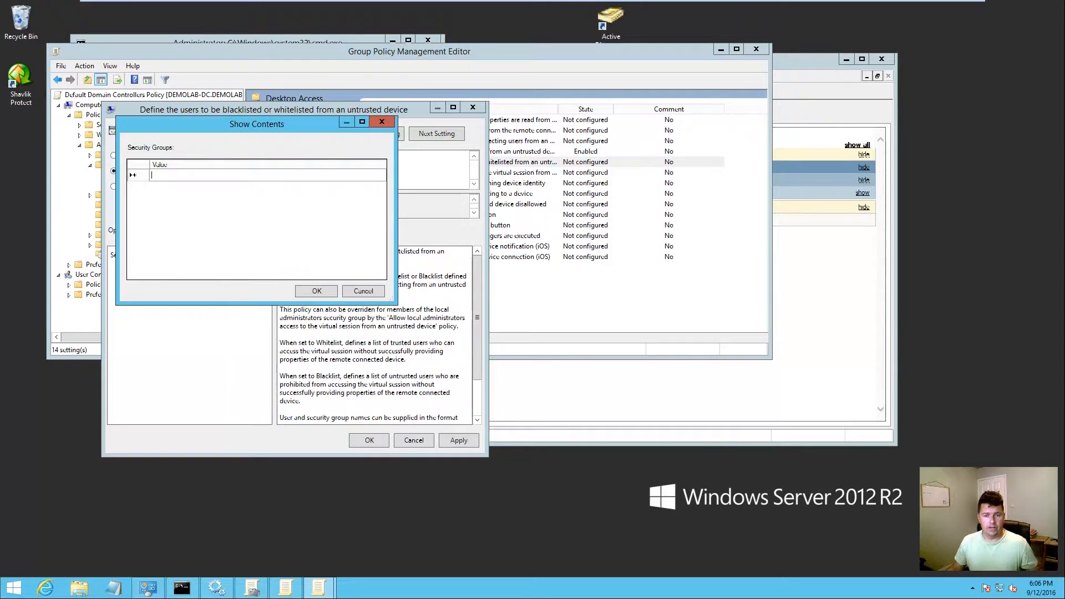
text(Domain Users)
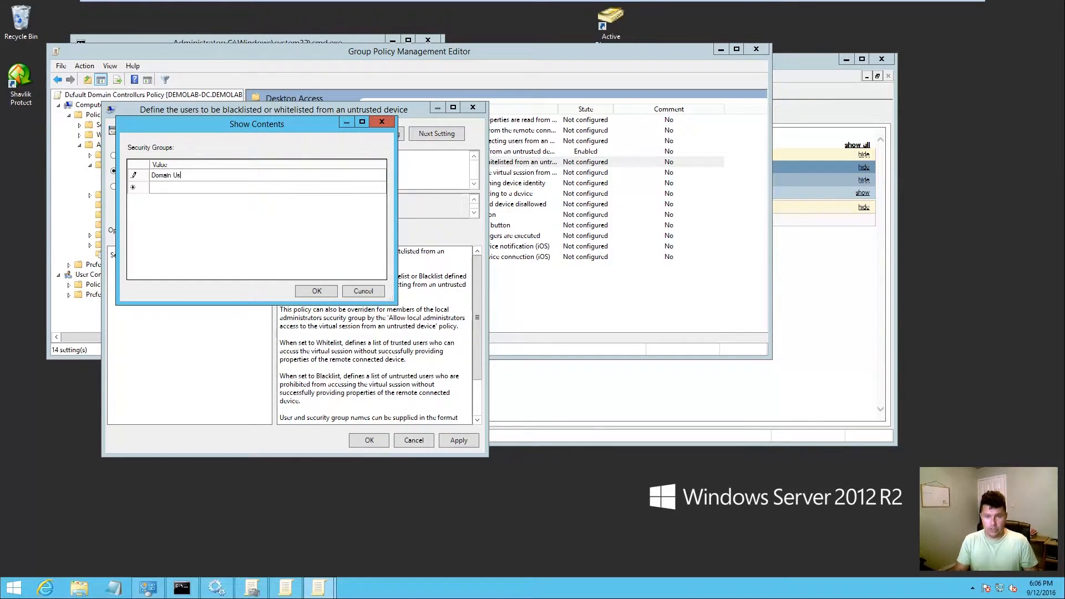
click(317, 293)
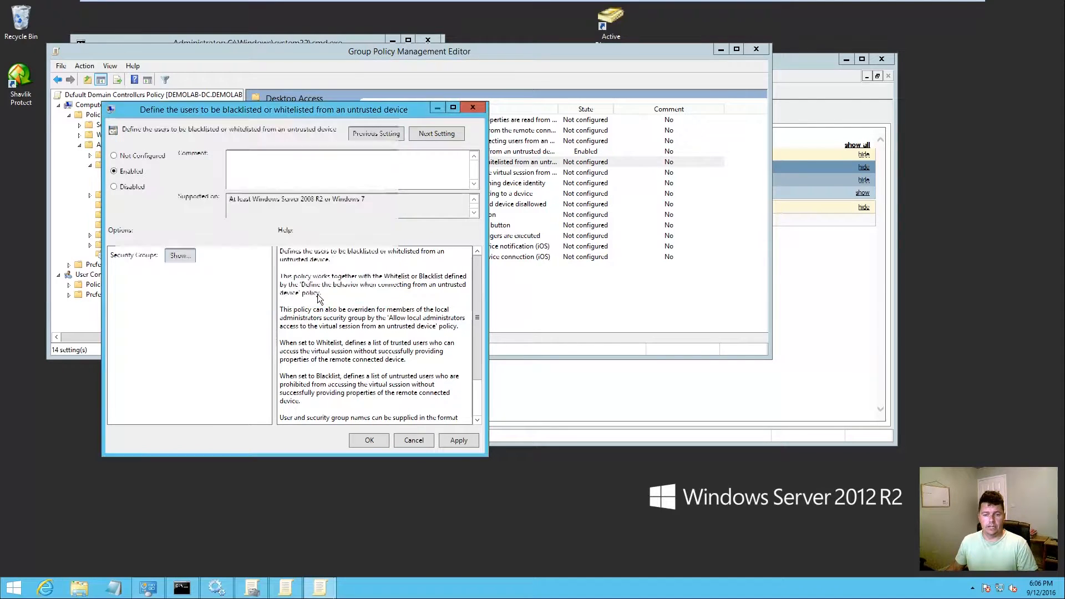
click(459, 441)
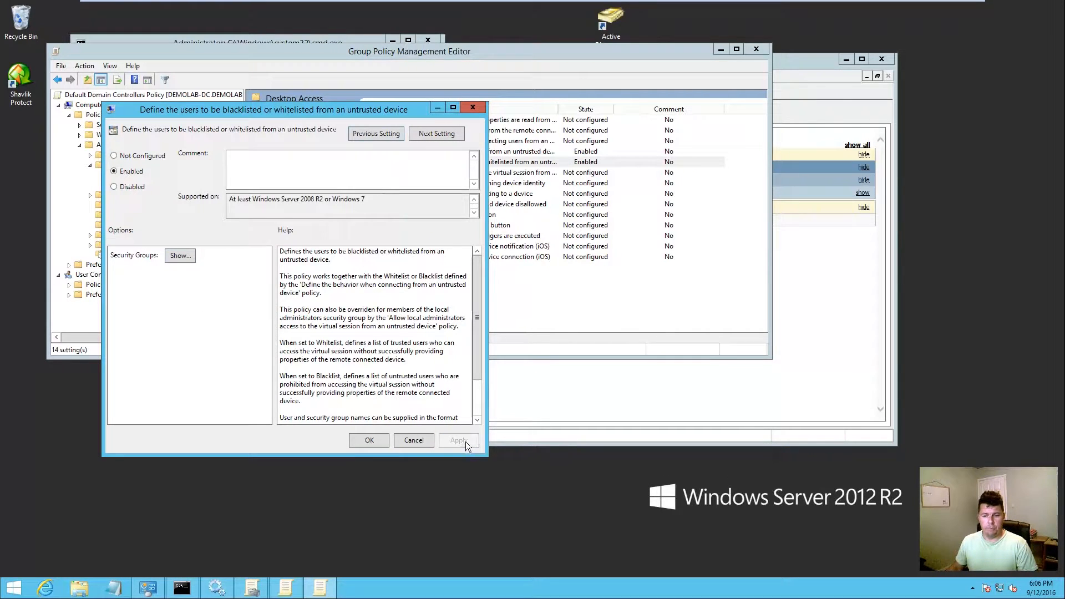
click(371, 438)
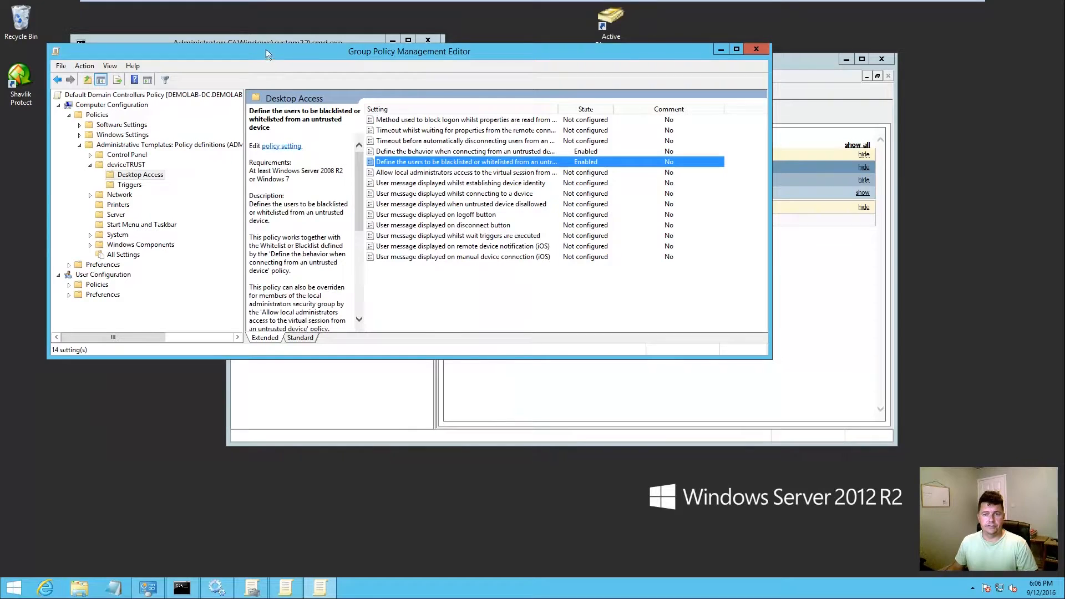
click(756, 49)
Step: Rerun gpupdate /force in the Command Prompt
click(246, 48)
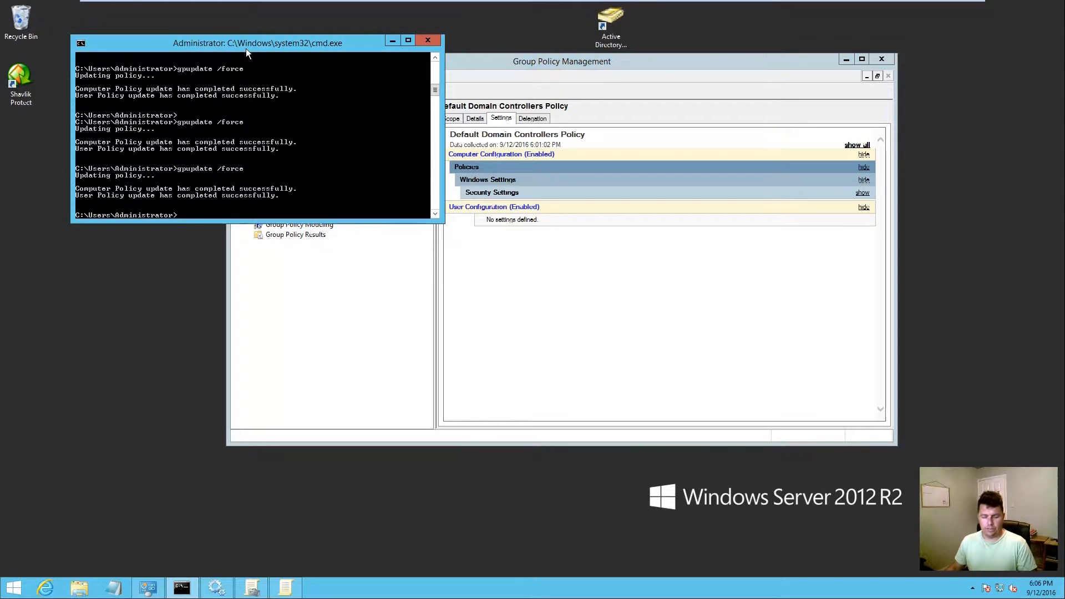
key(Up)
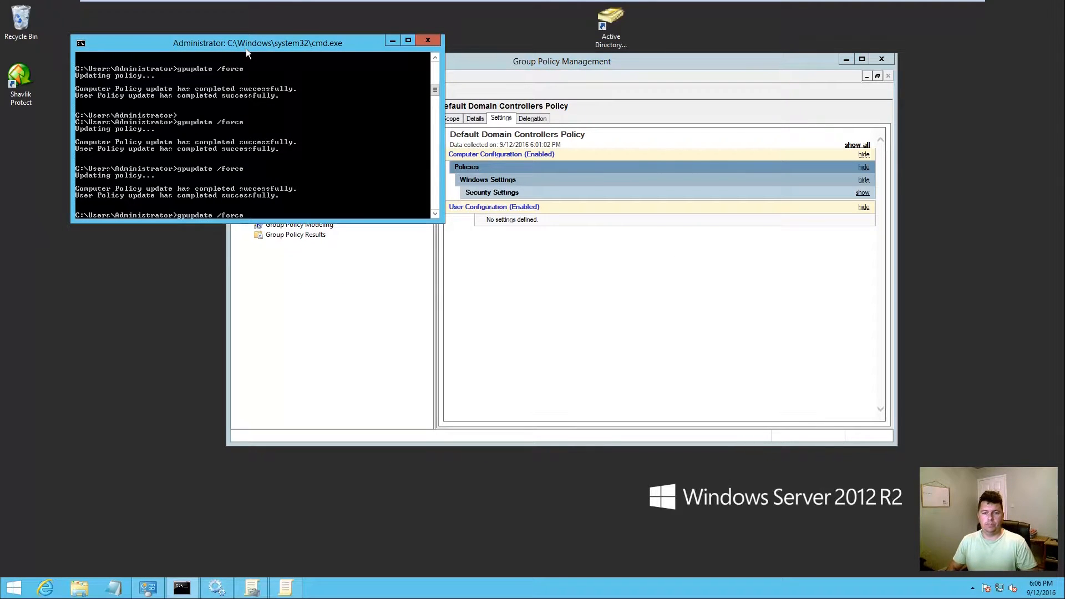
key(Return)
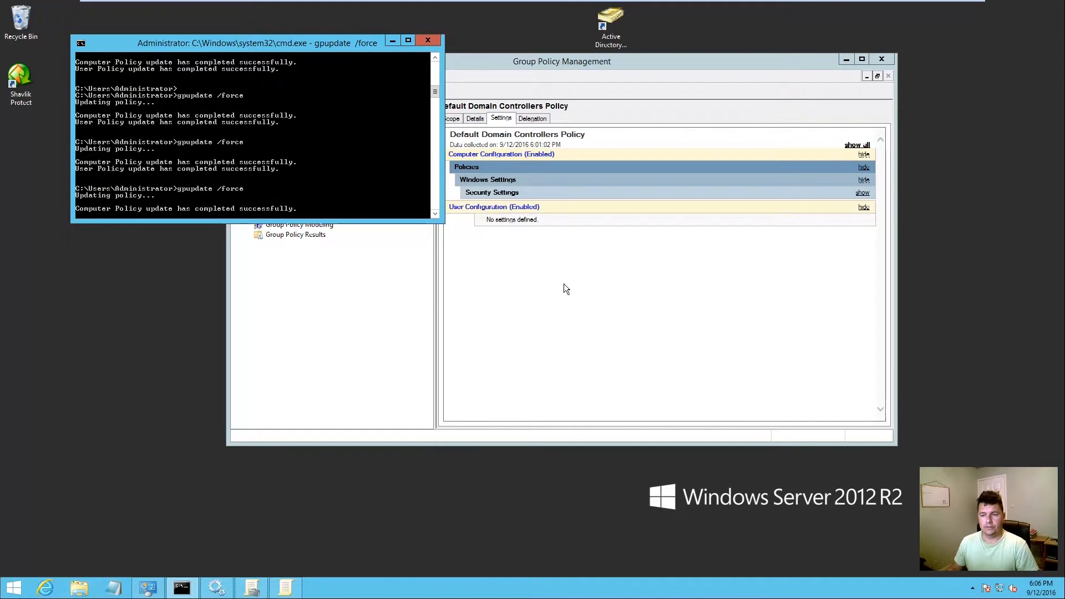
Step: Expand the report's Administrative Templates and deviceTRUST/Desktop Access settings in Group Policy Management
click(545, 284)
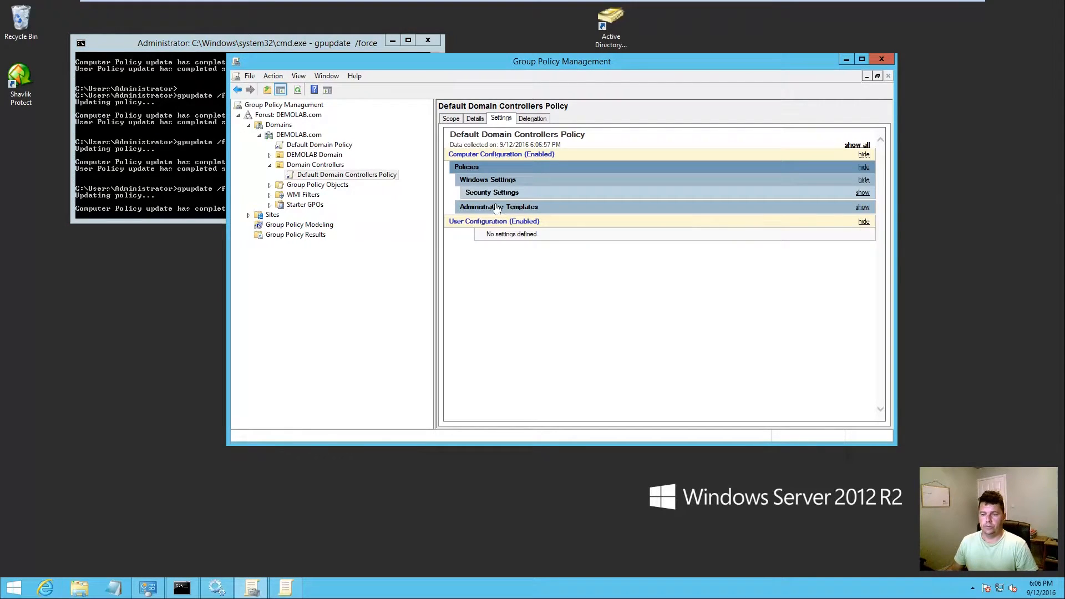
click(480, 207)
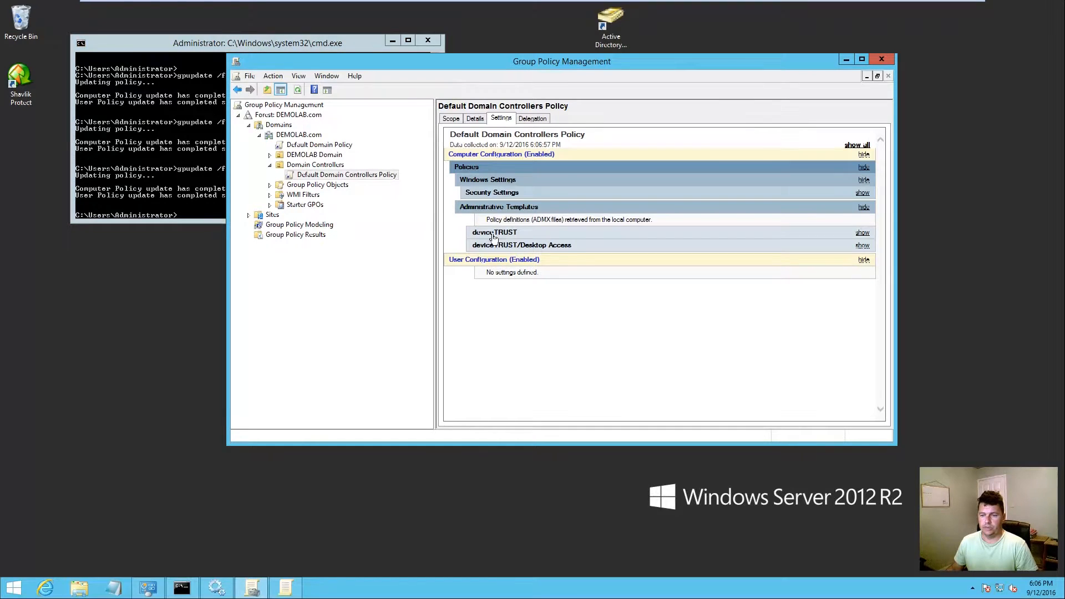
click(538, 246)
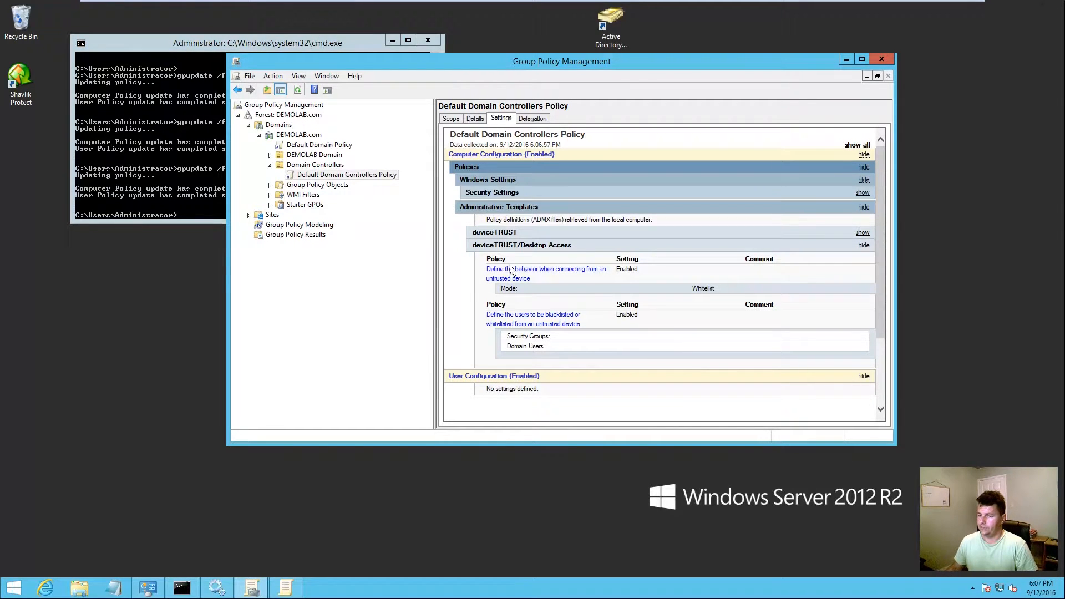
Step: From the Windows 7 VM, connect by Remote Desktop to the server with the account password
click(281, 7)
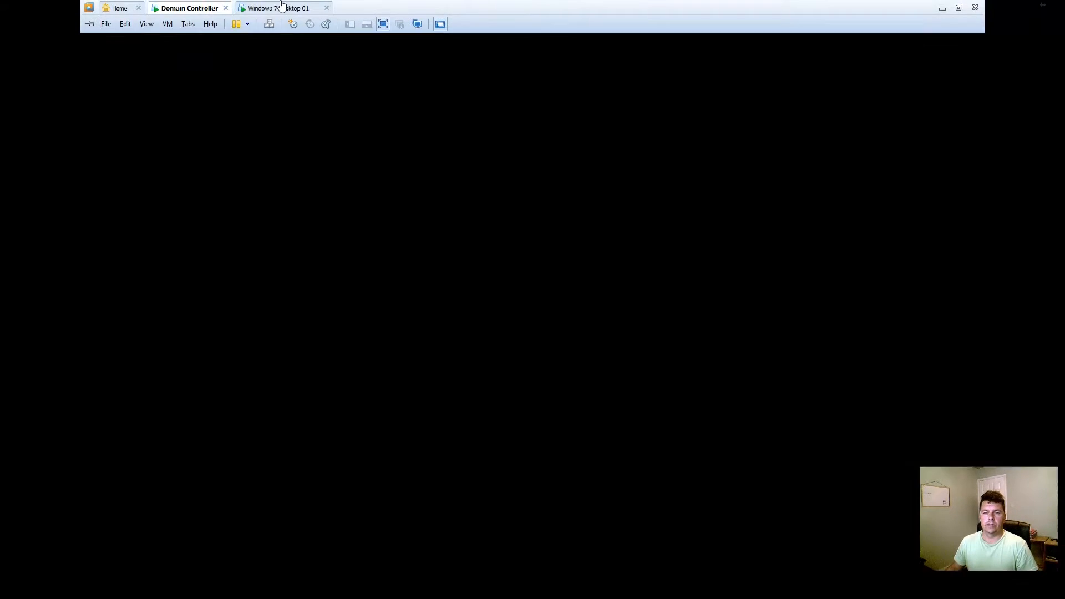
click(574, 240)
text(pass)
text(•••••••)
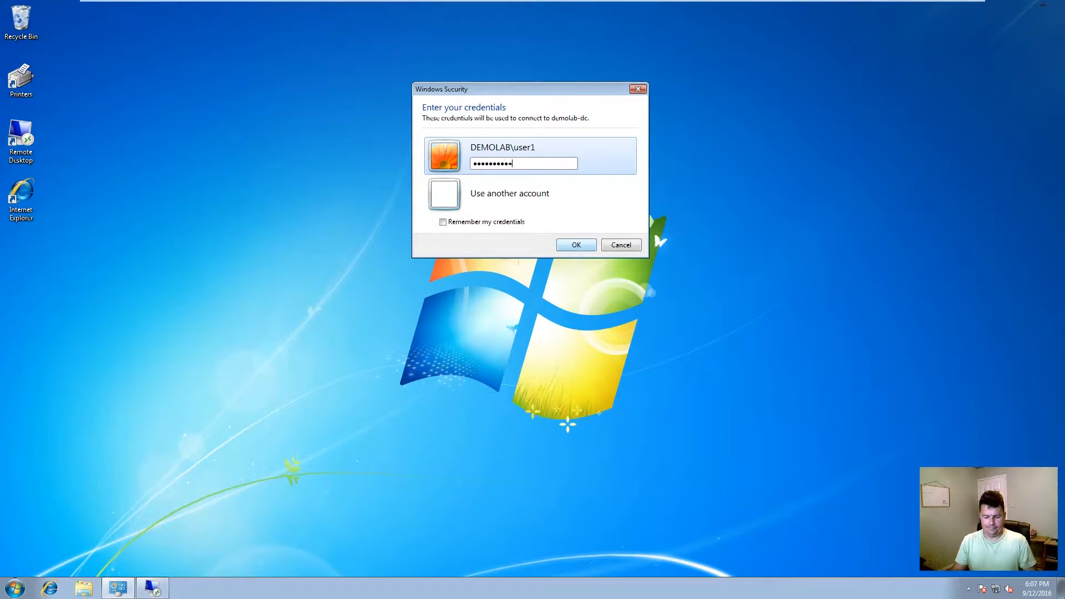
key(Return)
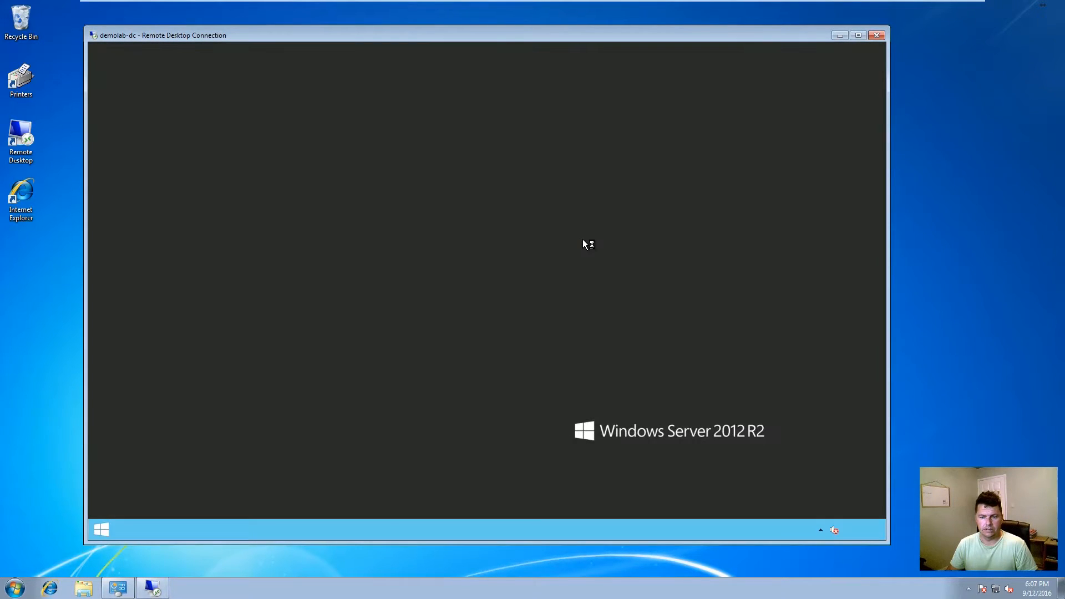
Step: Open a Command Prompt on the server and run set to show the HOST_ variables
click(101, 529)
text(cmd)
key(Return)
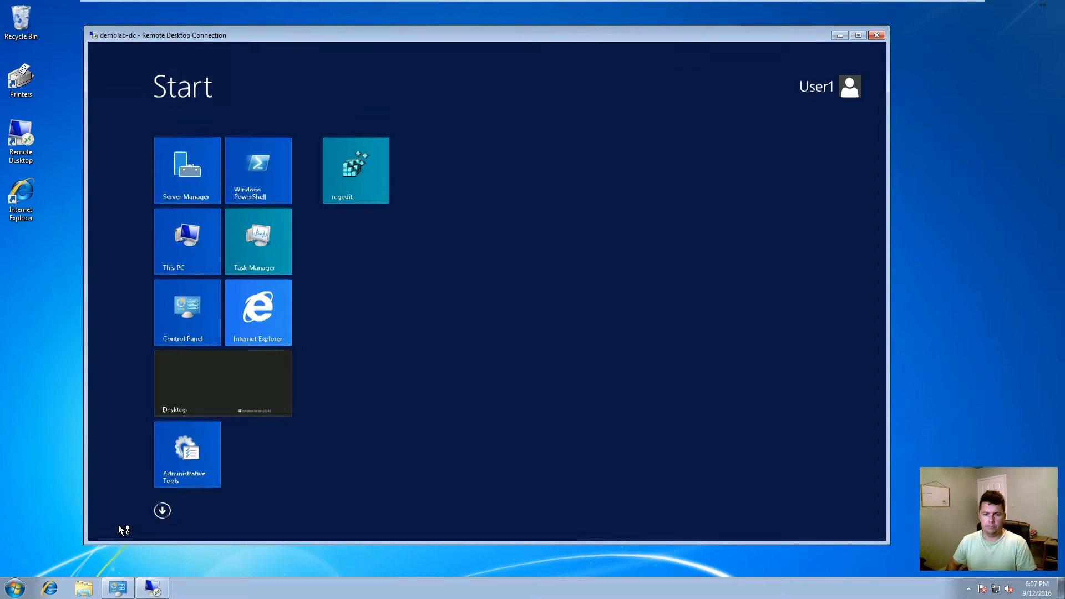
key(super+Left)
text(set)
key(Return)
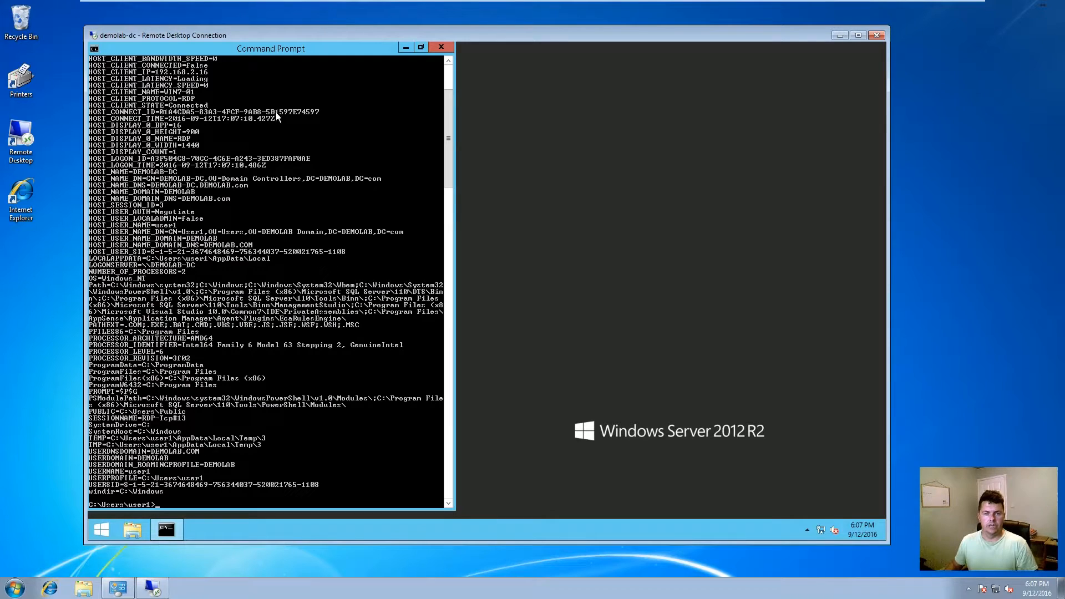
drag(449, 155, 450, 104)
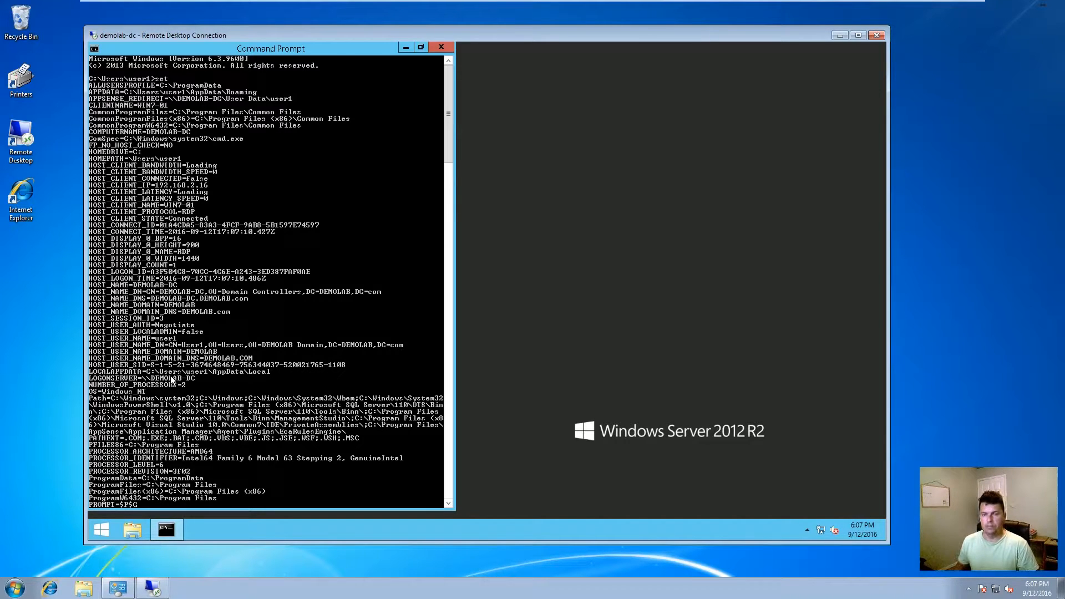
Step: Sign out of the remote server session
click(102, 530)
click(830, 87)
click(771, 146)
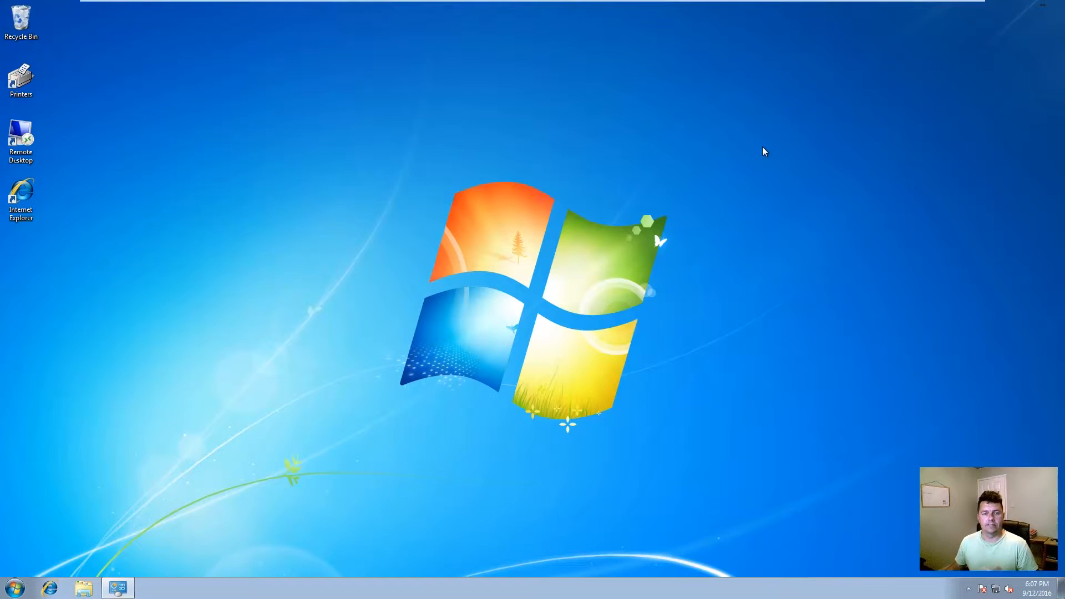
Step: Browse to C:\Temp and look over the deviceTRUST user client, x64 and x86 installers
click(86, 587)
click(258, 344)
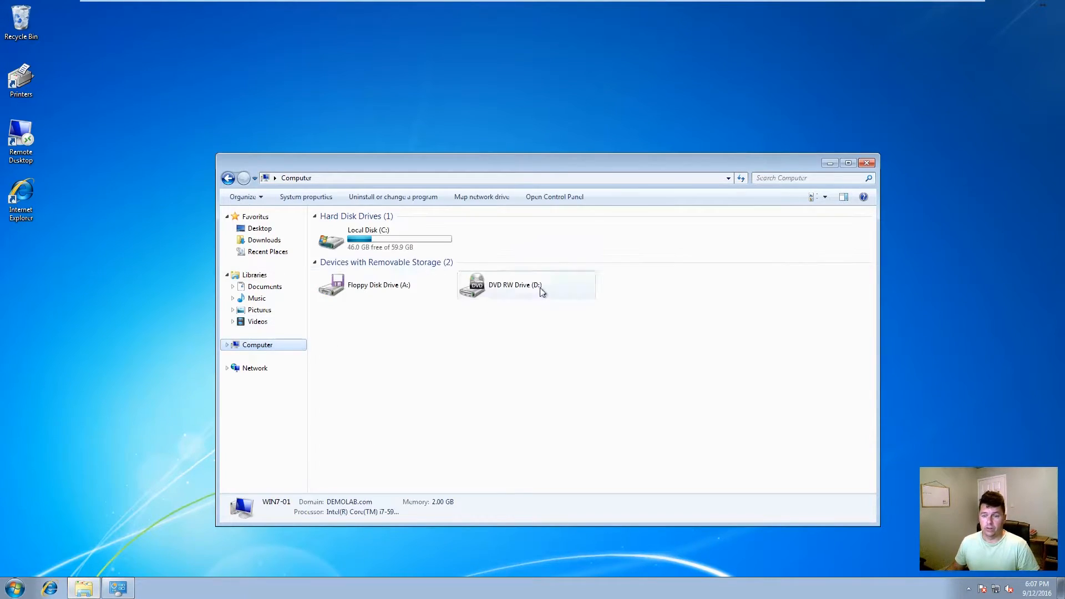
double_click(404, 238)
double_click(340, 264)
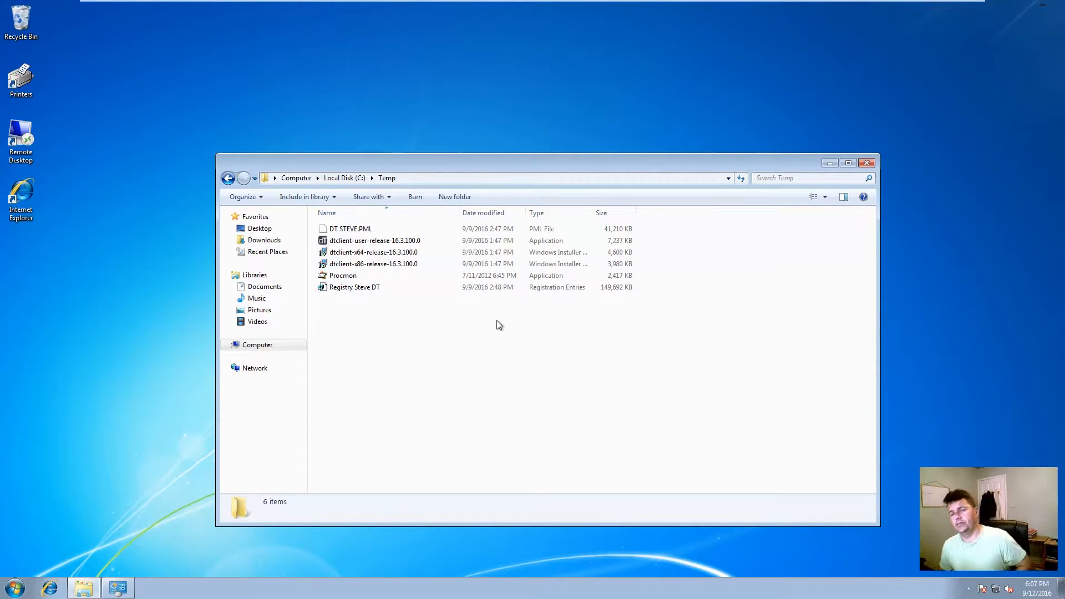
click(382, 242)
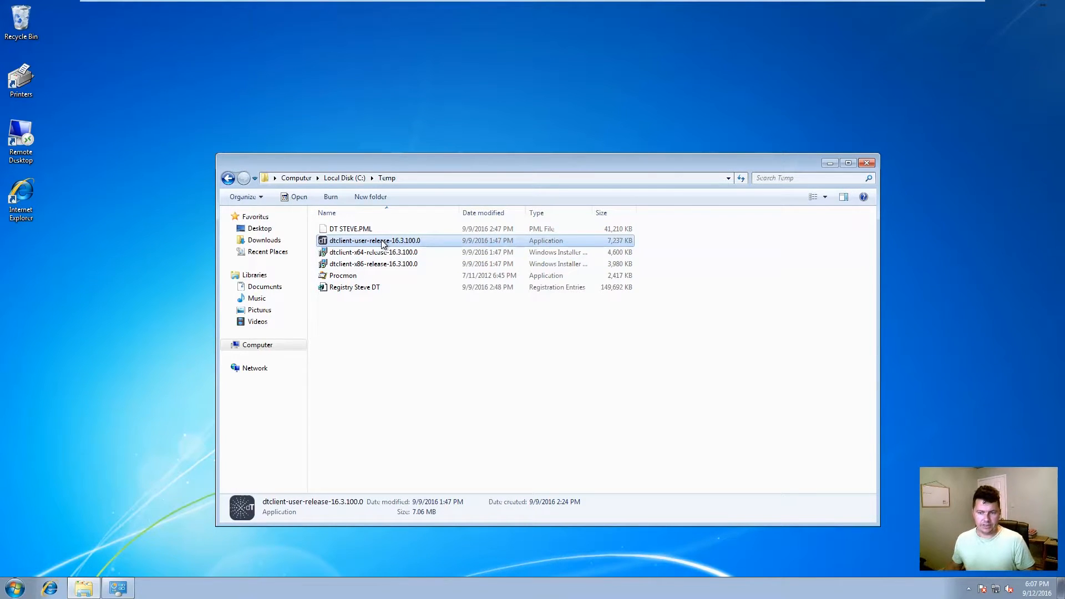
click(402, 255)
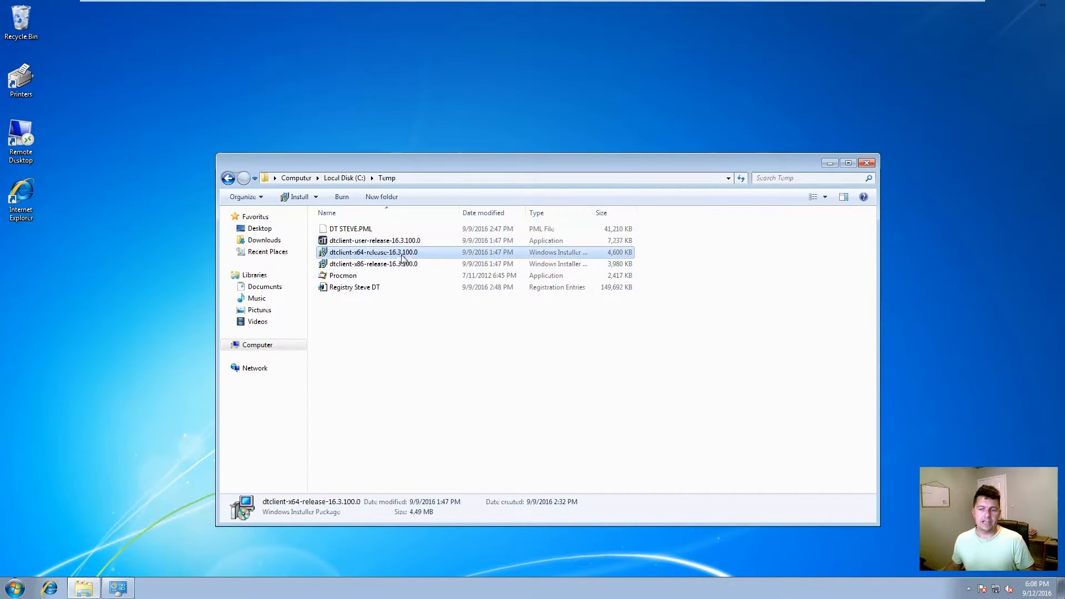
mouse_move(414, 260)
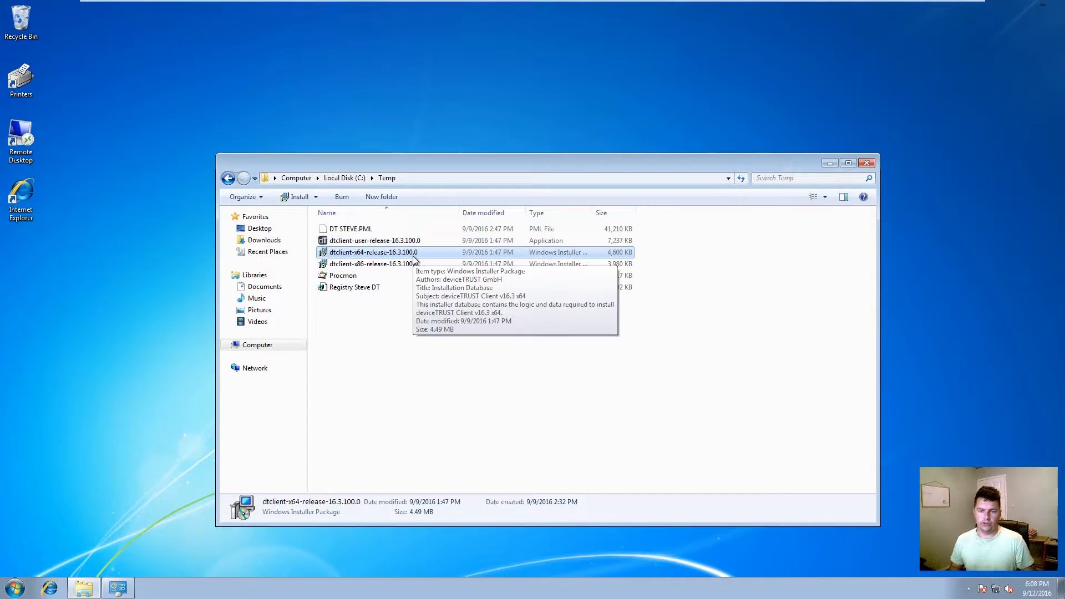
click(384, 266)
click(388, 242)
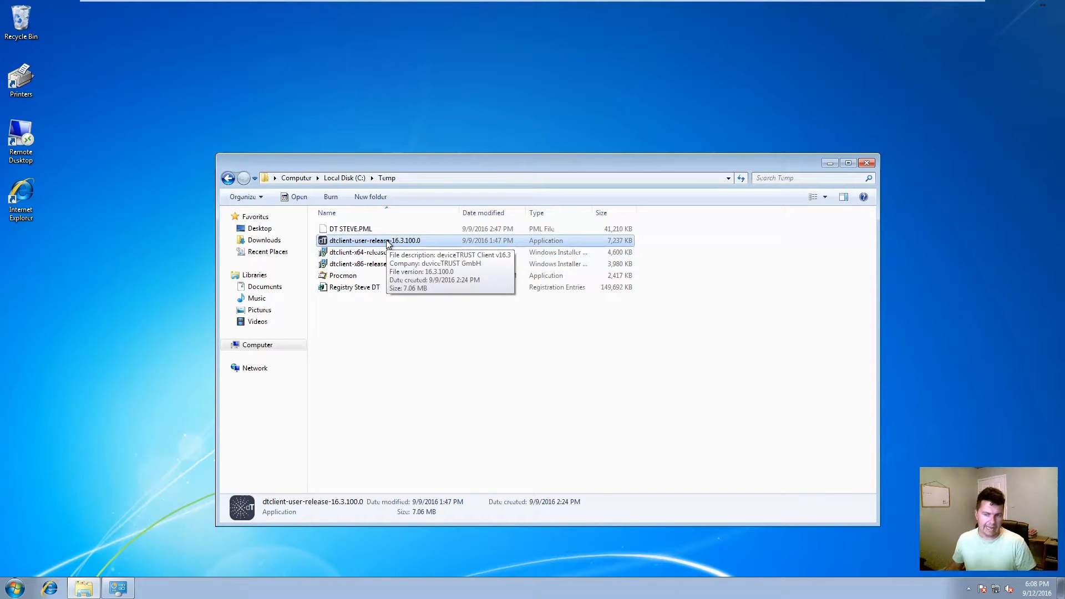
Step: Install deviceTRUST Client v16.3 from the user client installer, then close setup and the Temp window
double_click(386, 242)
click(577, 304)
click(410, 340)
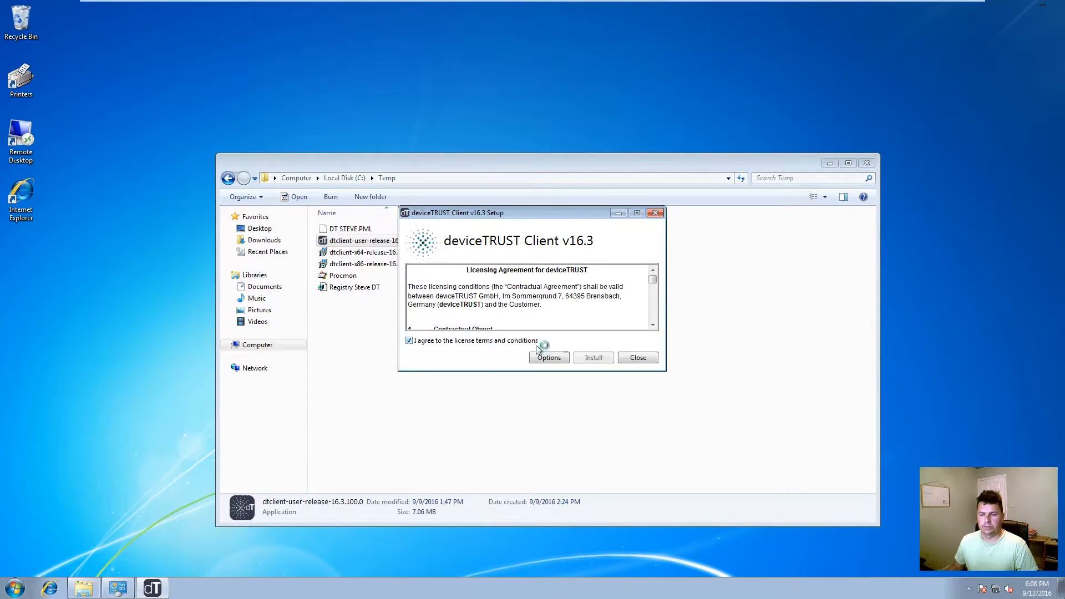
click(609, 358)
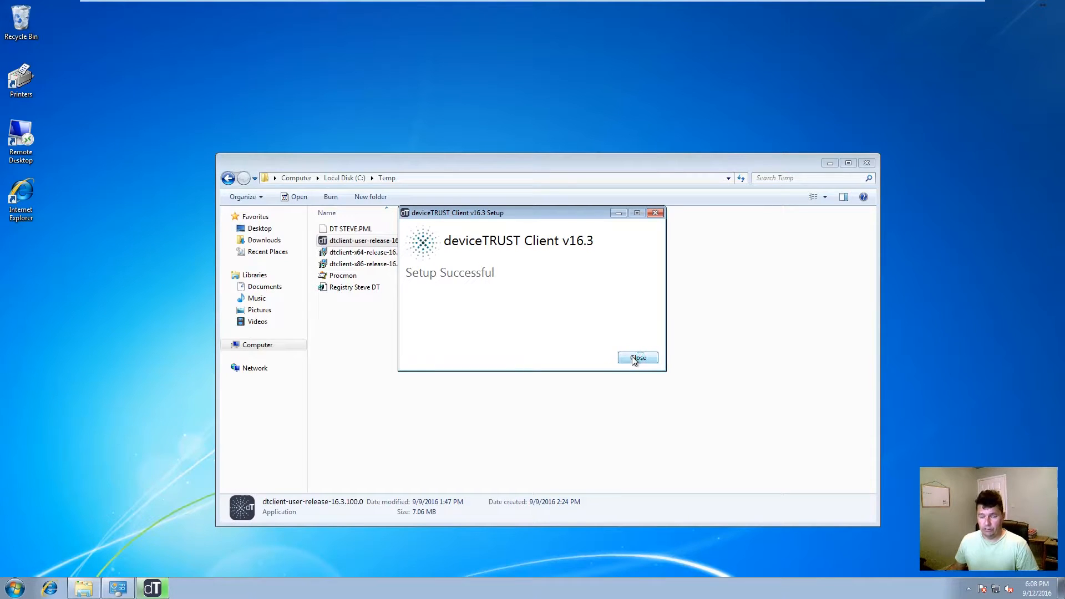
click(637, 359)
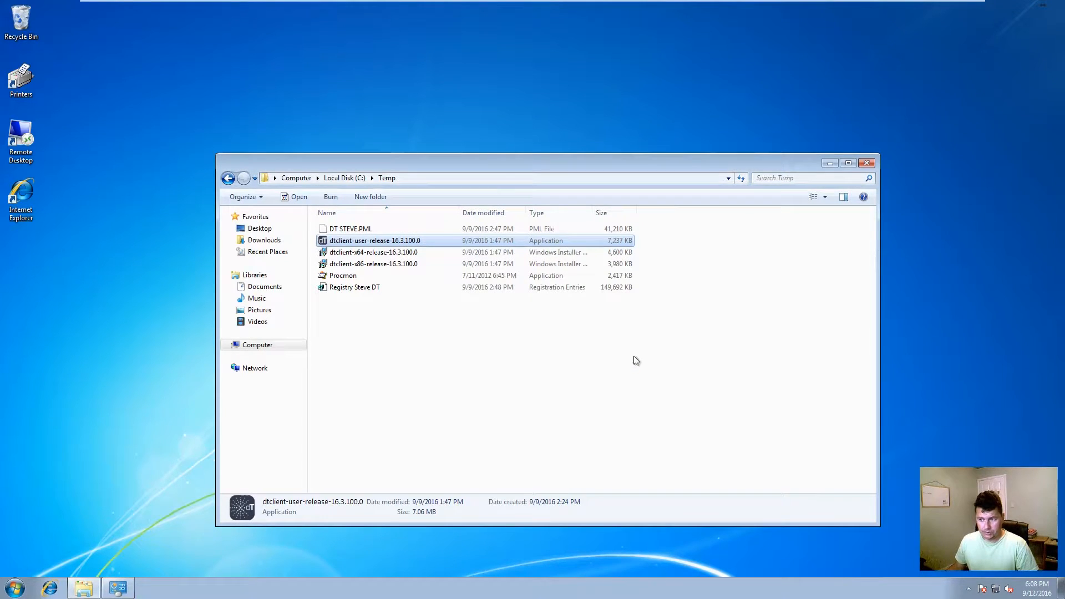
click(867, 162)
Step: Reconnect by Remote Desktop to demolab-dc with the account password
double_click(20, 140)
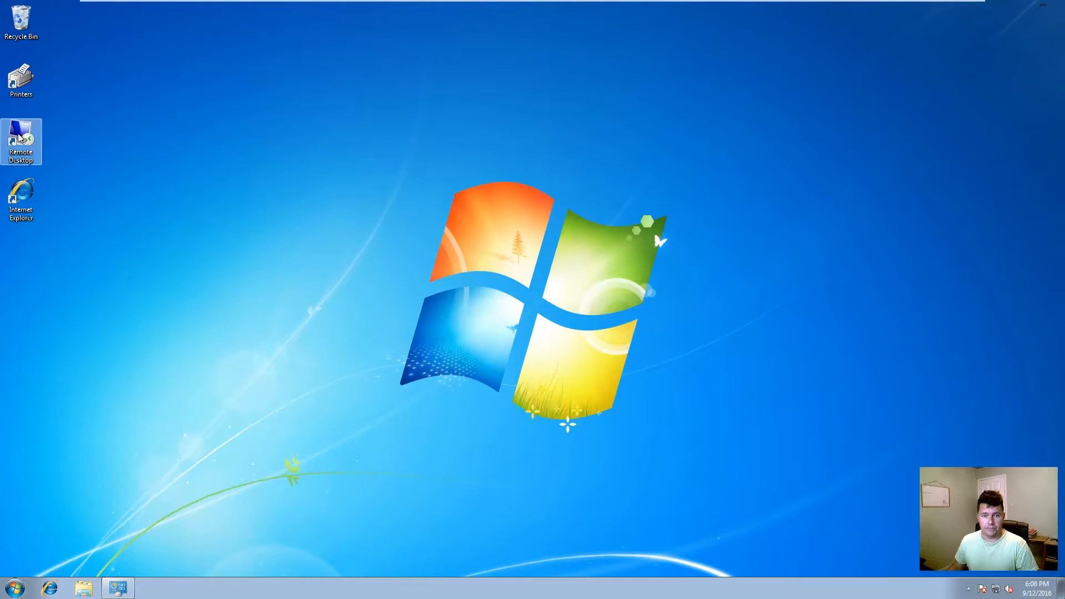
click(574, 240)
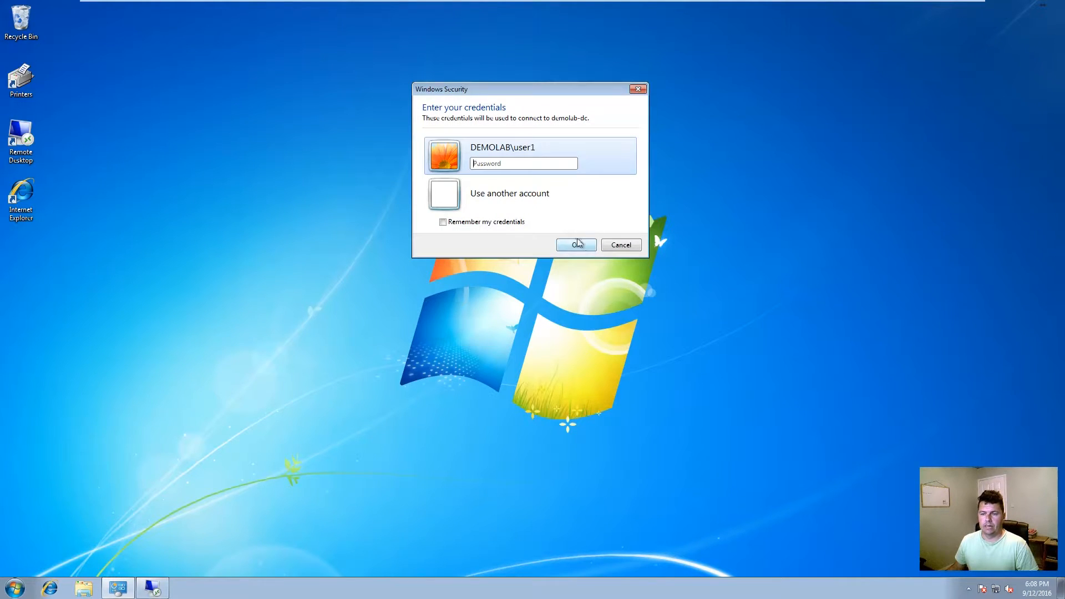
text(Passw)
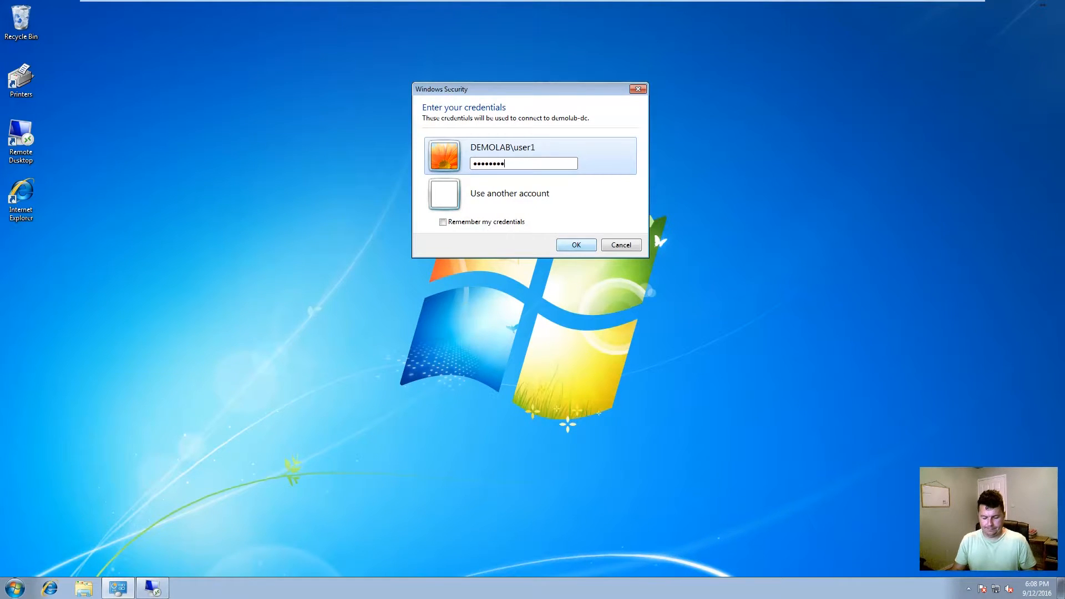
key(Return)
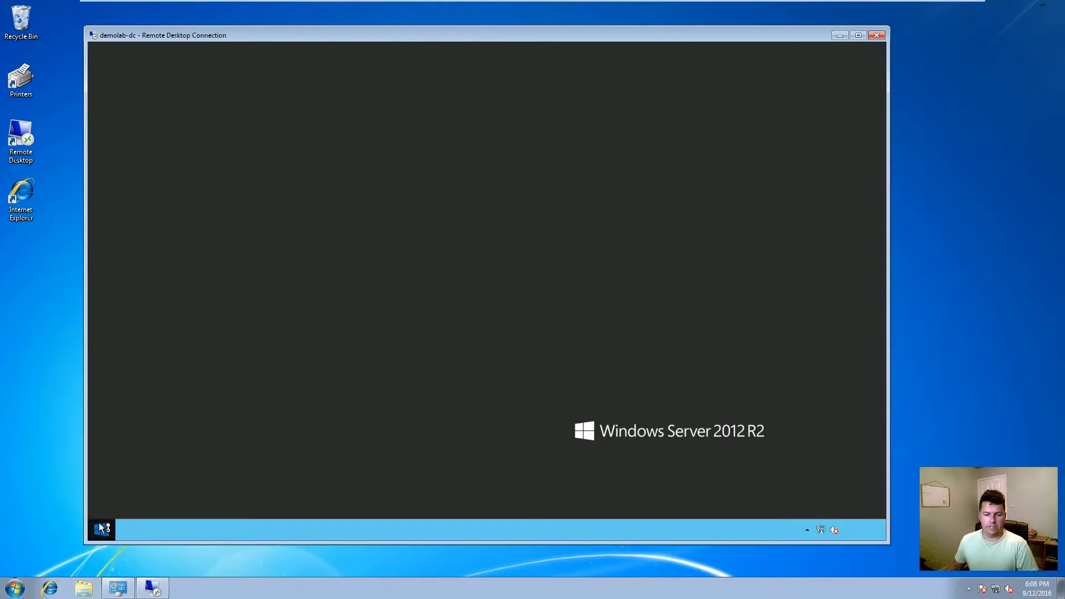
Step: Open a full-height Command Prompt, run set, and scroll through the DEVICE_ and HOST_ variables
click(101, 530)
text(cmd)
key(Return)
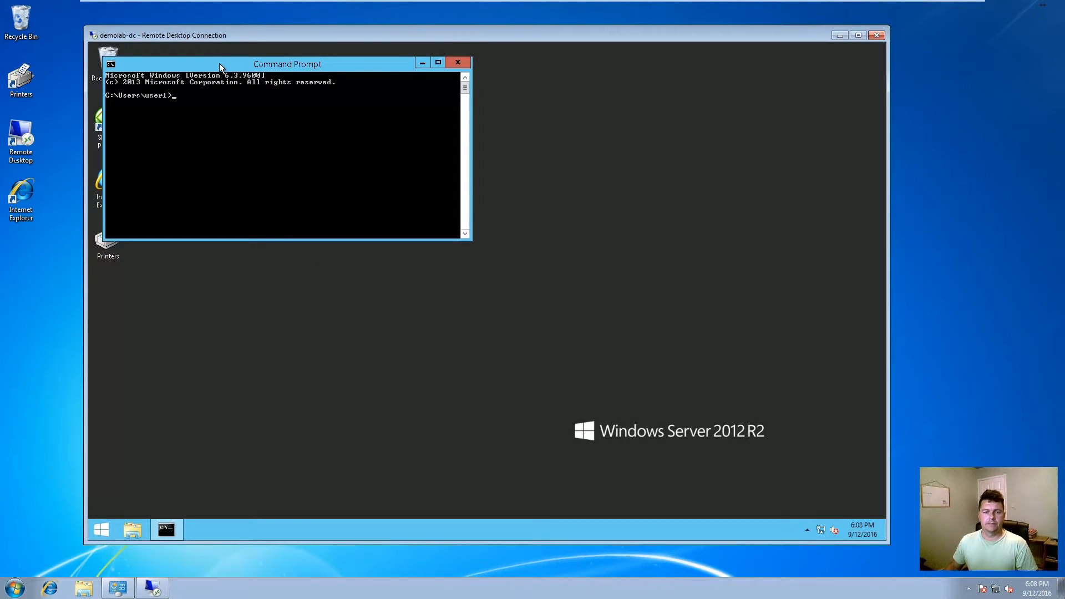
double_click(218, 63)
text(set)
key(Return)
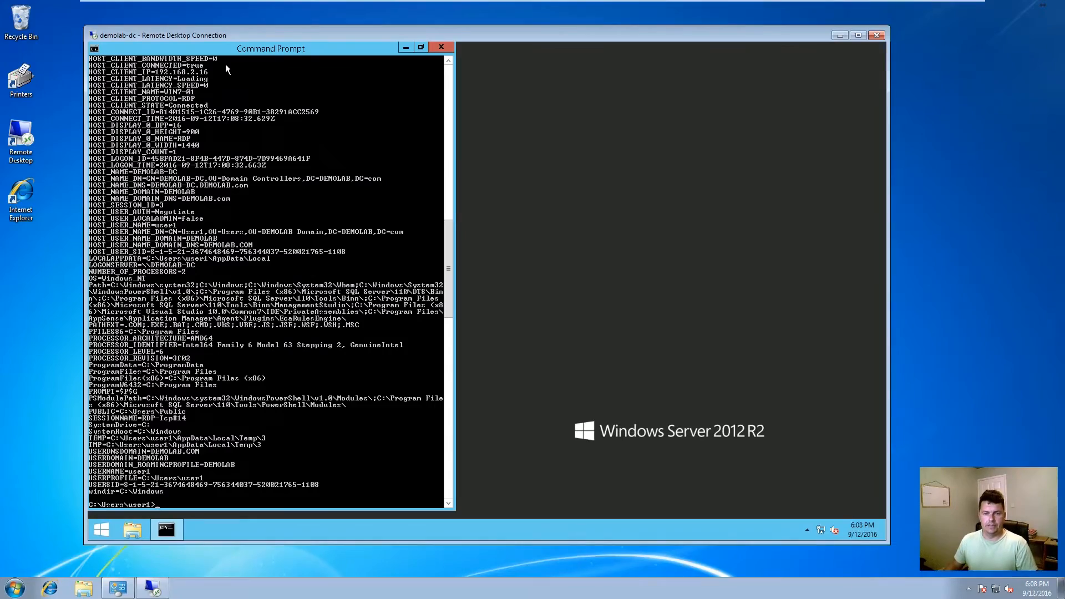
drag(448, 253, 452, 108)
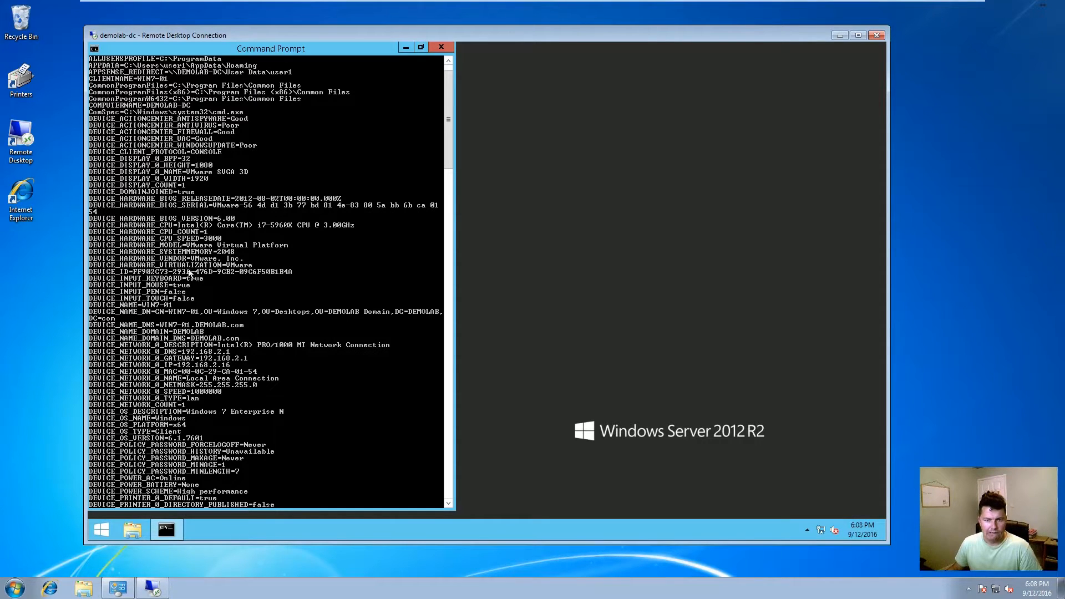
scroll(191, 280, down, 4)
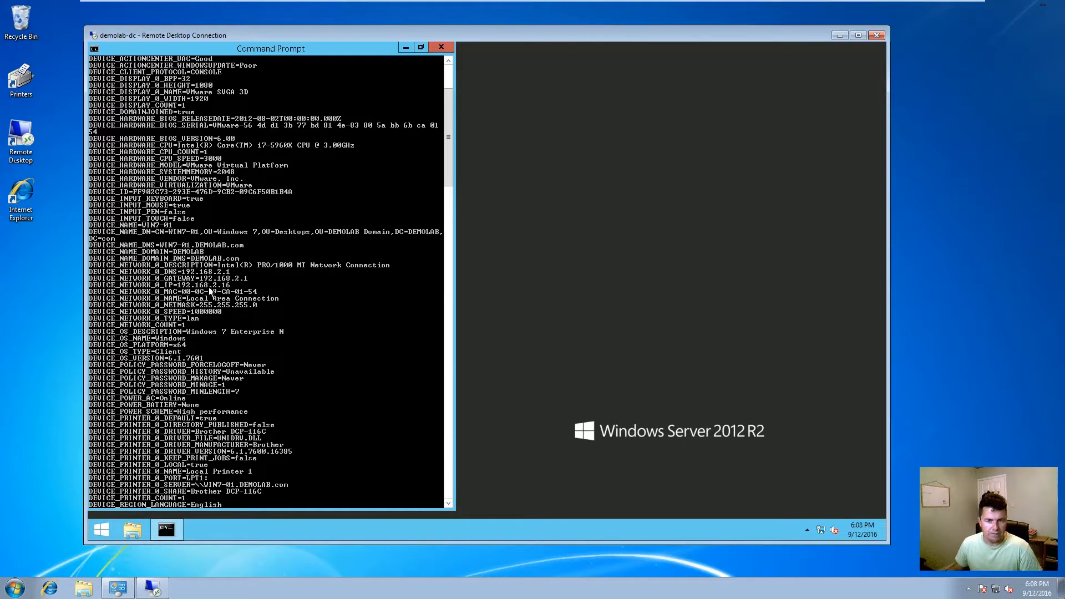
scroll(172, 177, up, 1)
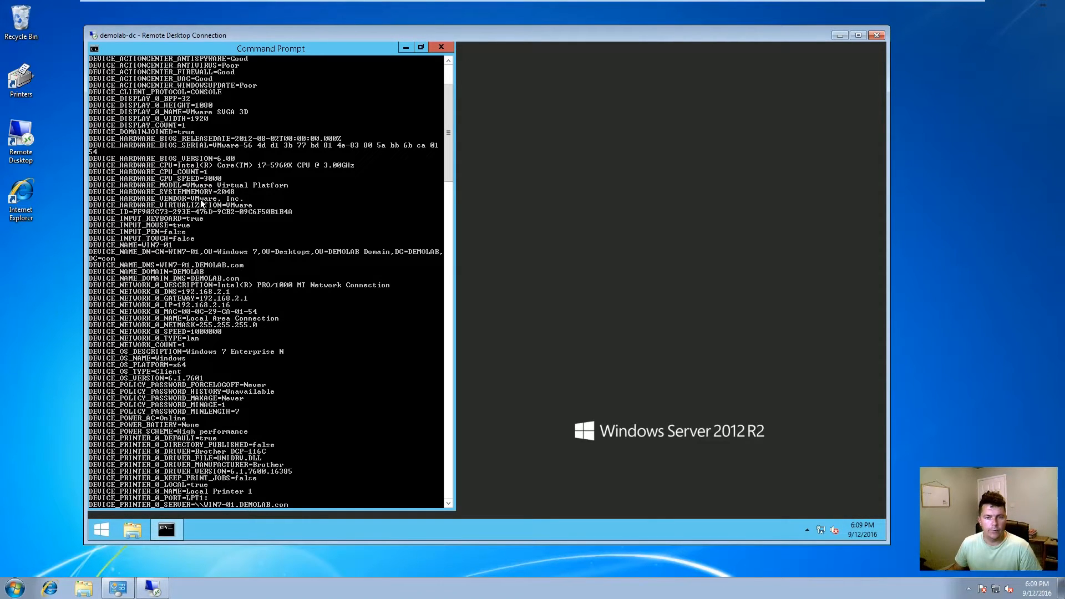
scroll(197, 201, up, 2)
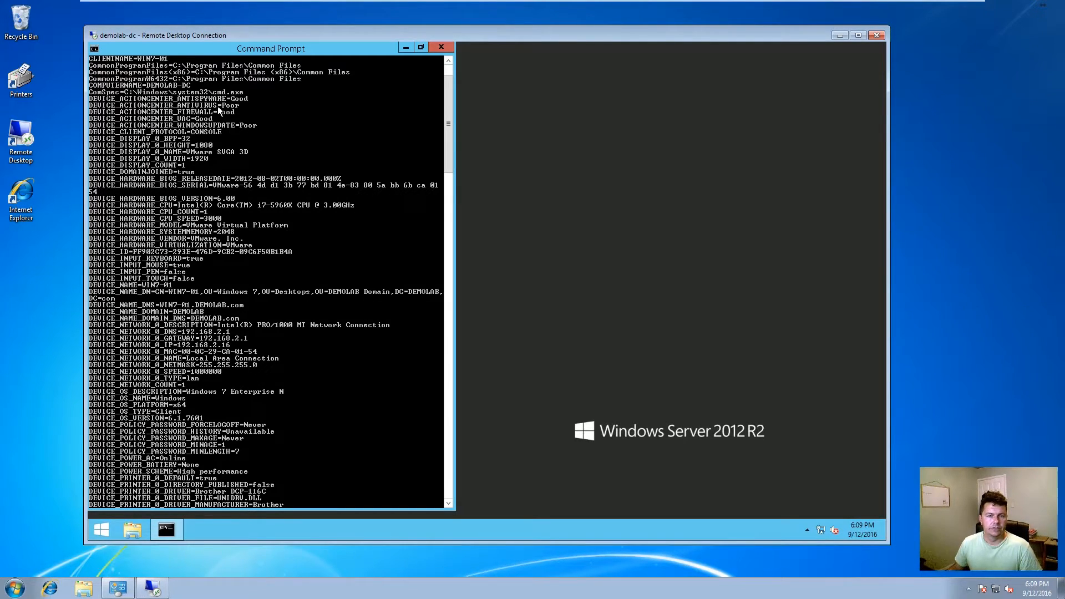
scroll(202, 250, down, 13)
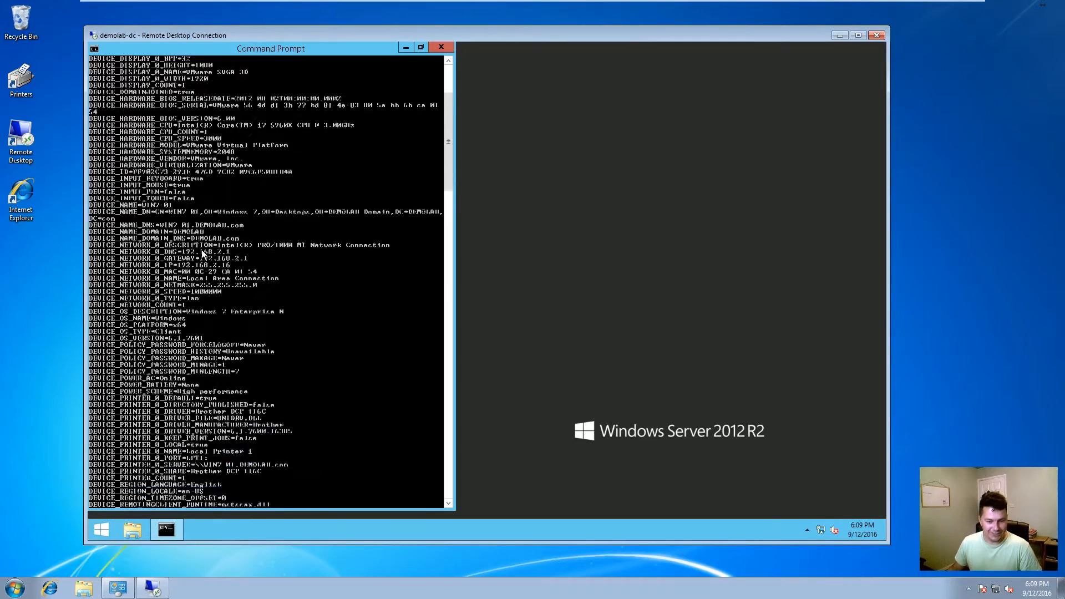
scroll(200, 270, down, 14)
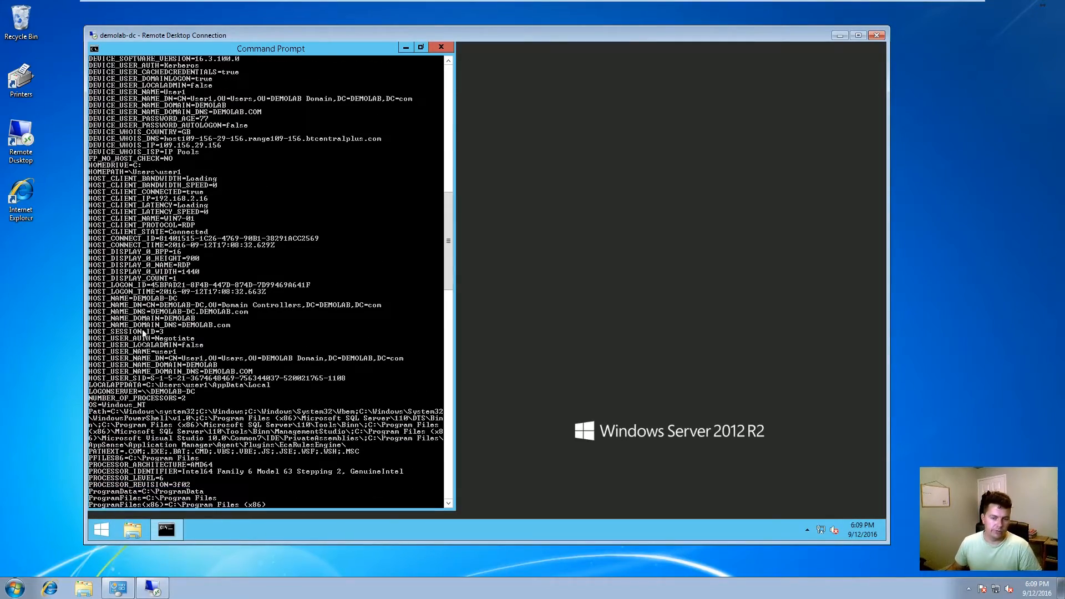
Step: Launch Registry Editor on the server, approving elevation with administrator credentials
click(97, 536)
click(357, 169)
text(adm)
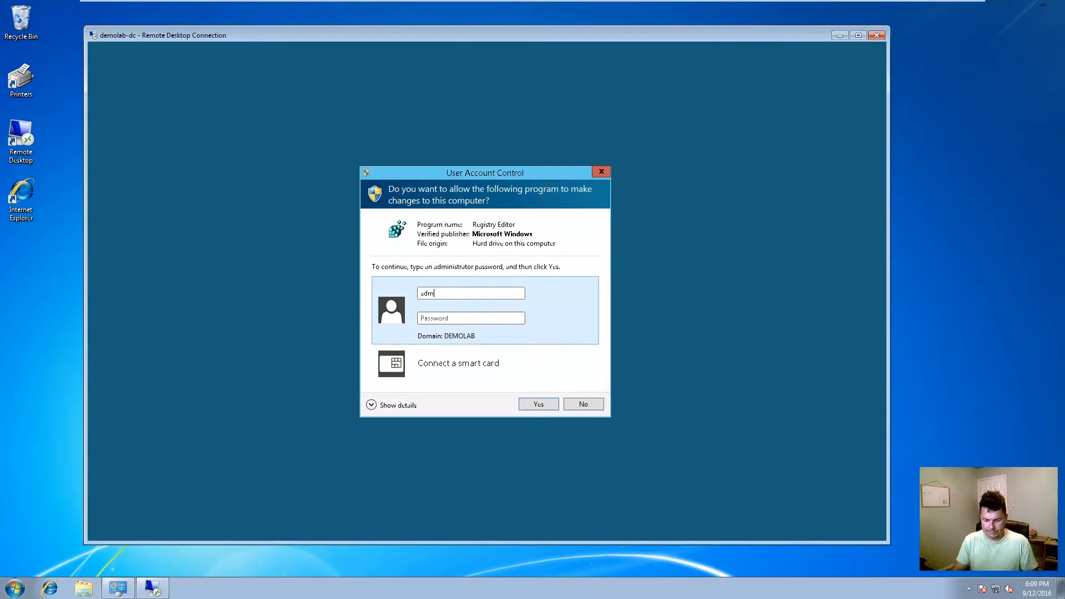
text(ini•••)
key(Return)
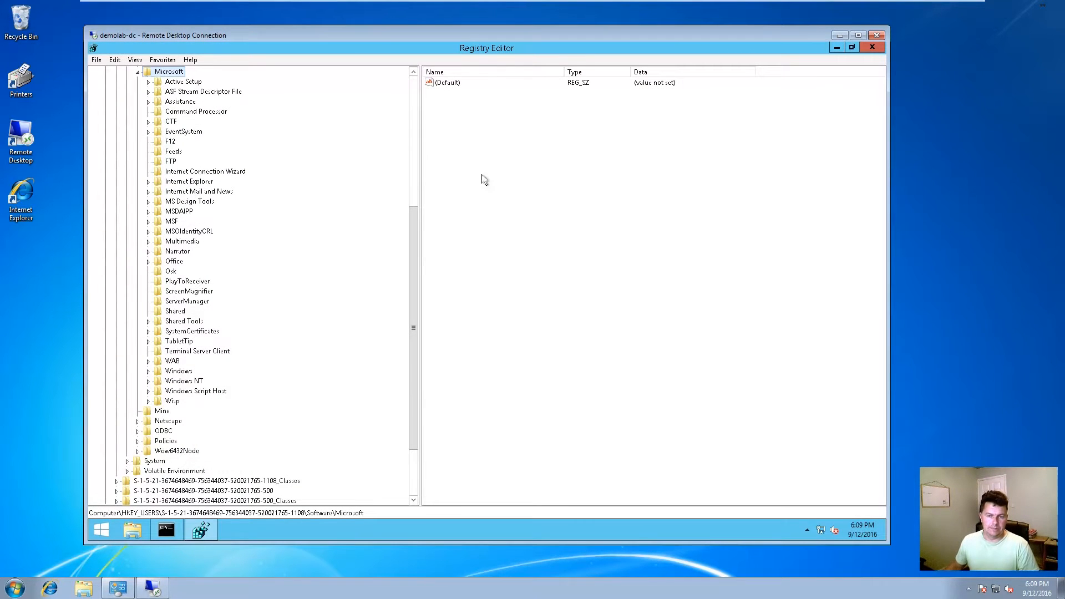
drag(413, 329, 427, 204)
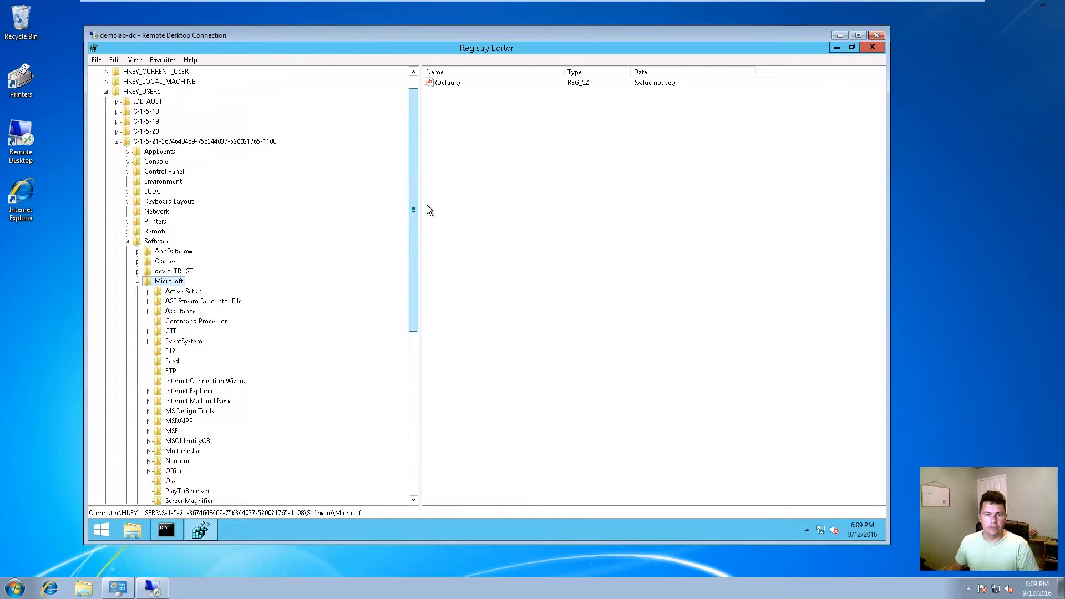
Step: Open the user's deviceTRUST\Properties key and inspect values like DEVICE_HARDWARE_BIOS_VERSION and DEVICE_ACTIONCENTER_FIREWALL
click(169, 272)
click(138, 272)
click(180, 281)
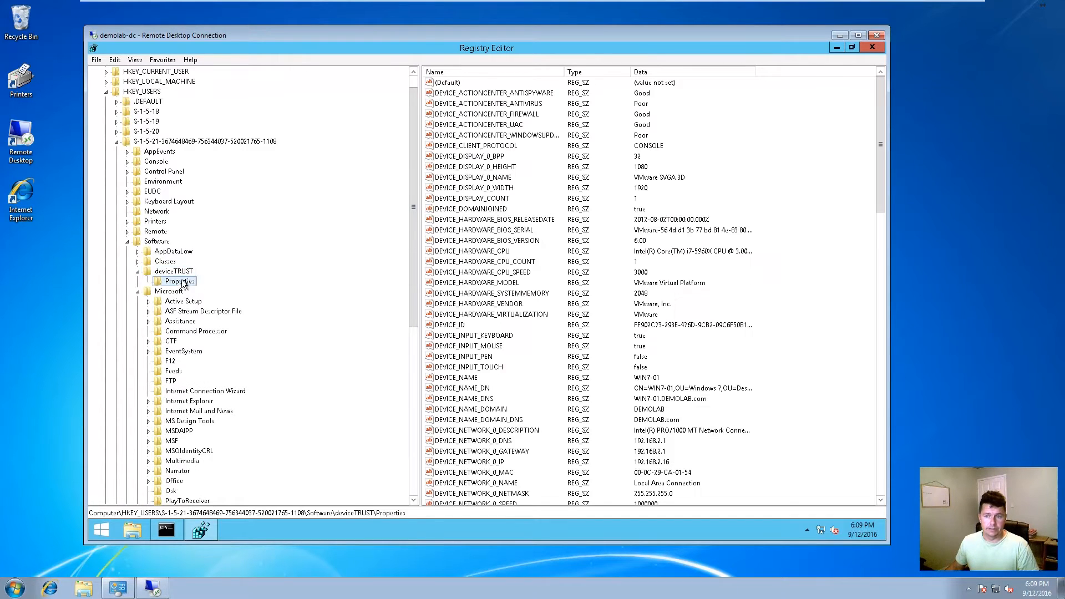
click(488, 241)
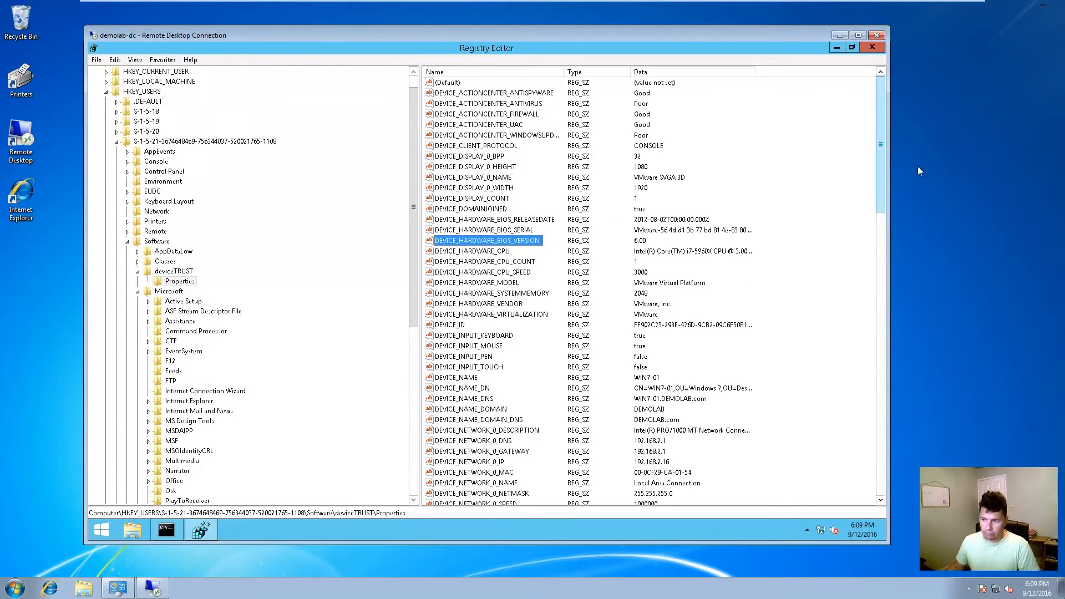
drag(875, 176, 483, 271)
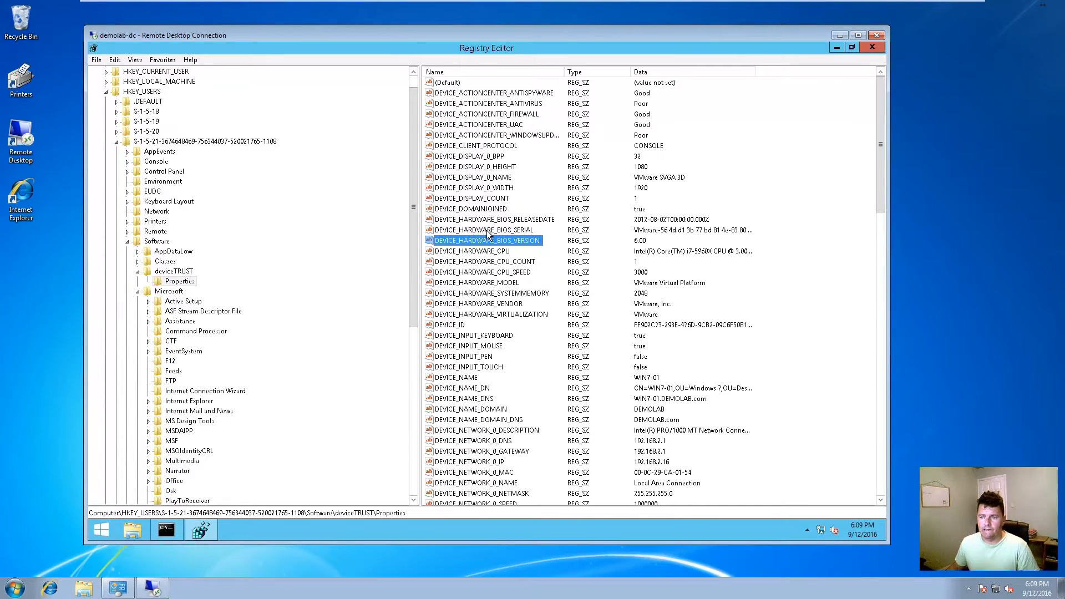
click(506, 118)
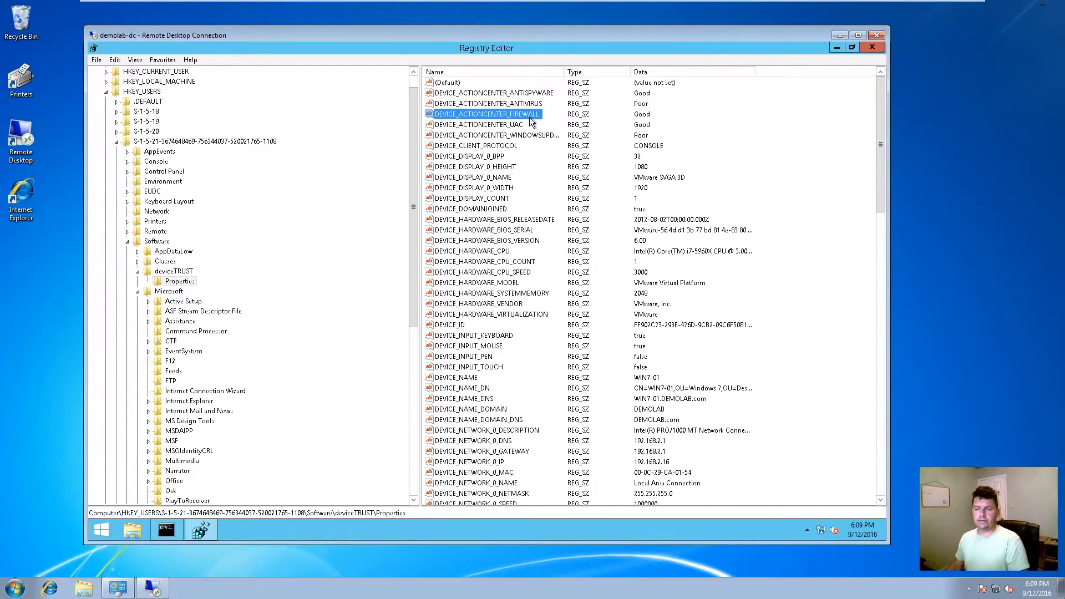
click(644, 118)
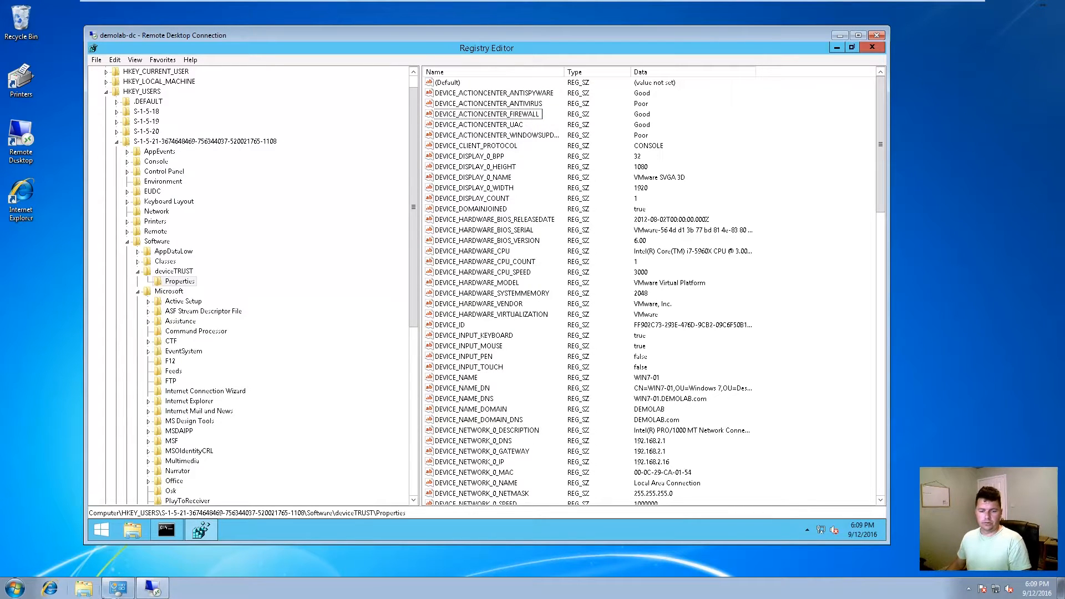
click(118, 588)
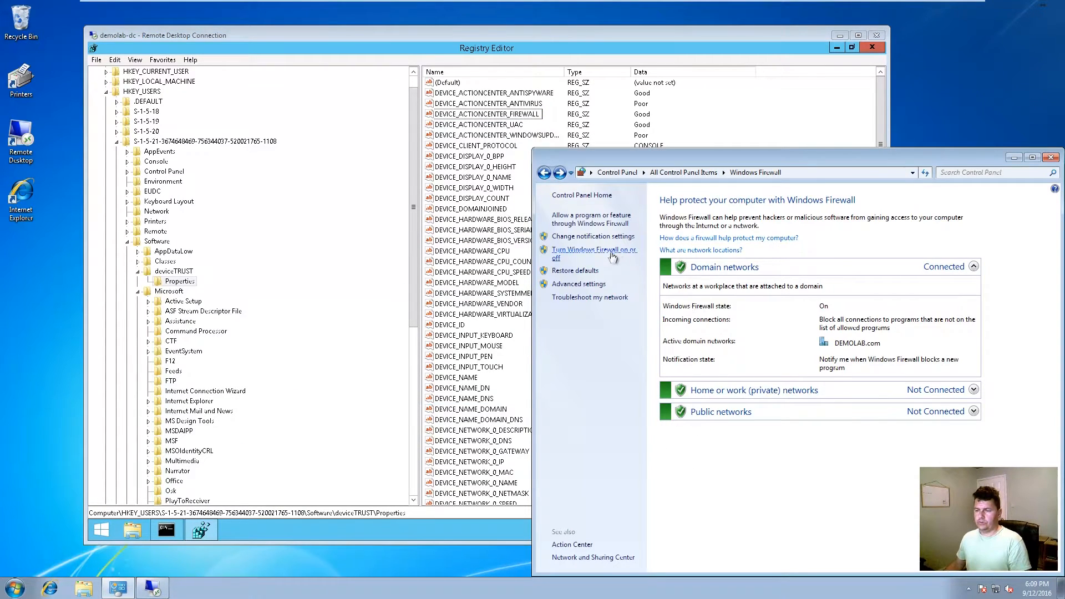
Step: Turn off Windows Firewall for domain networks and refresh the registry's DEVICE_ACTIONCENTER_FIREWALL value
click(612, 256)
click(671, 286)
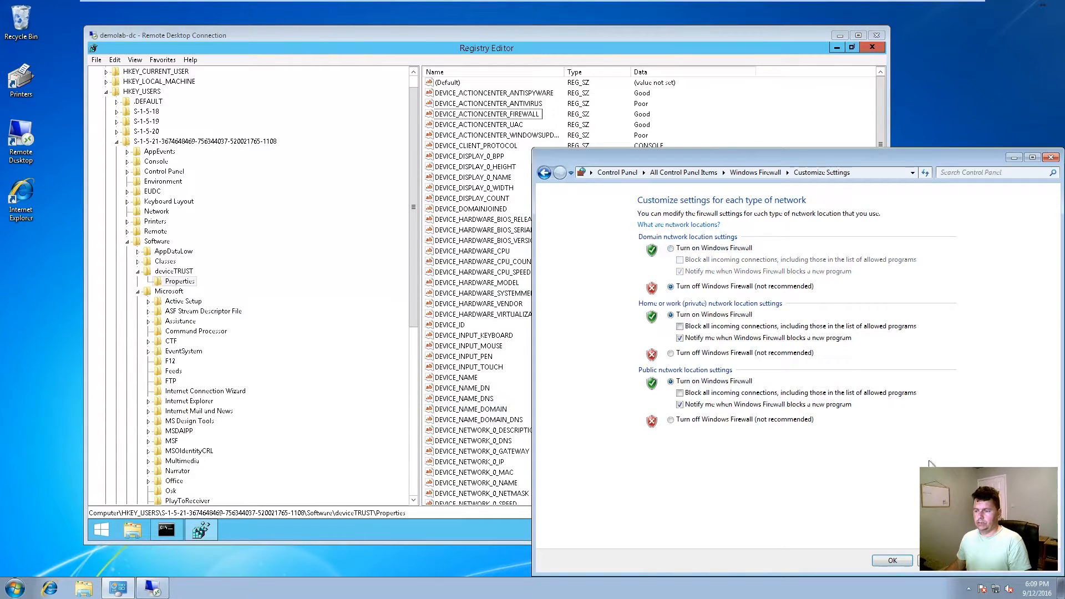
click(893, 561)
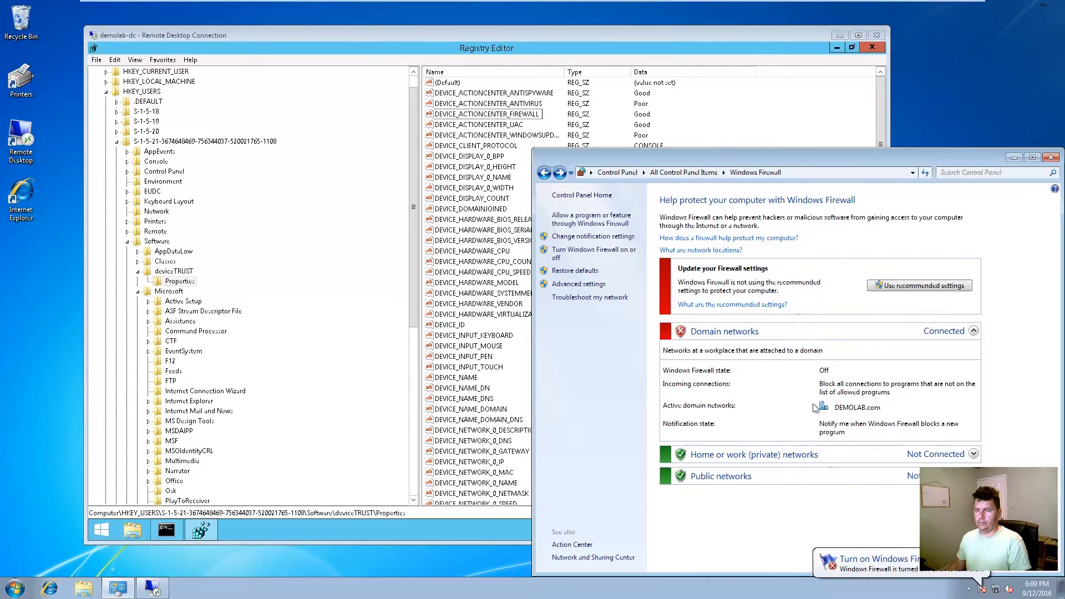
click(513, 114)
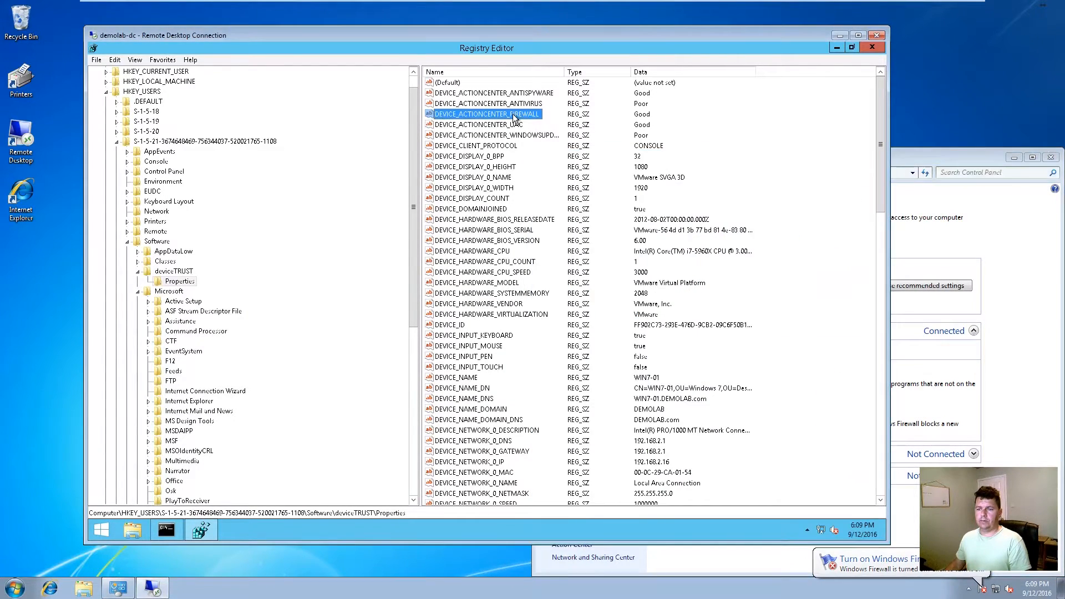
key(F5)
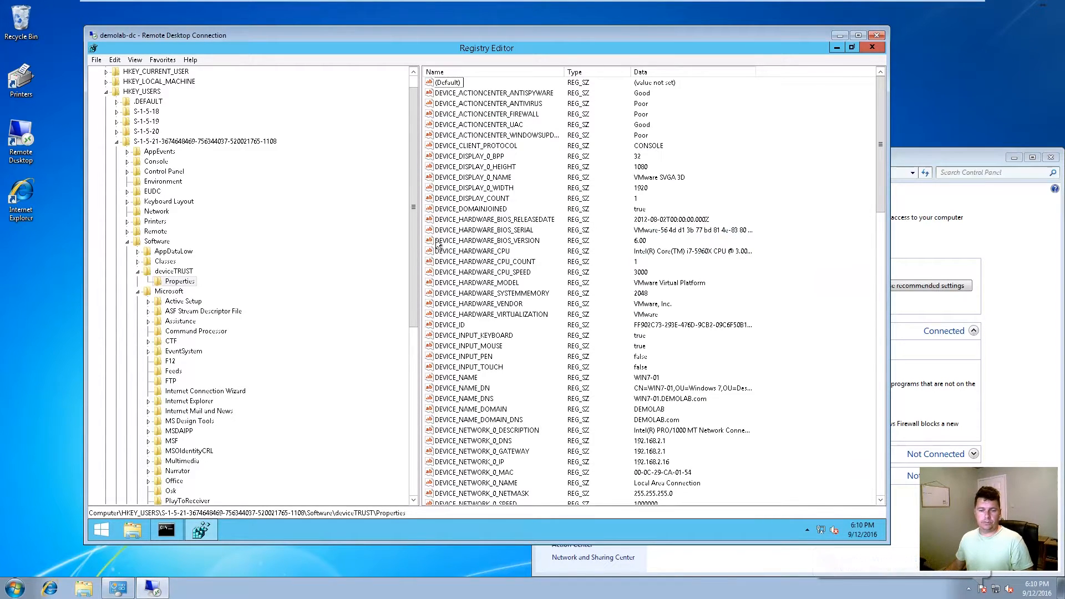
Step: Replace the old Command Prompt with a new one, run set, and review the variables
click(166, 529)
click(441, 48)
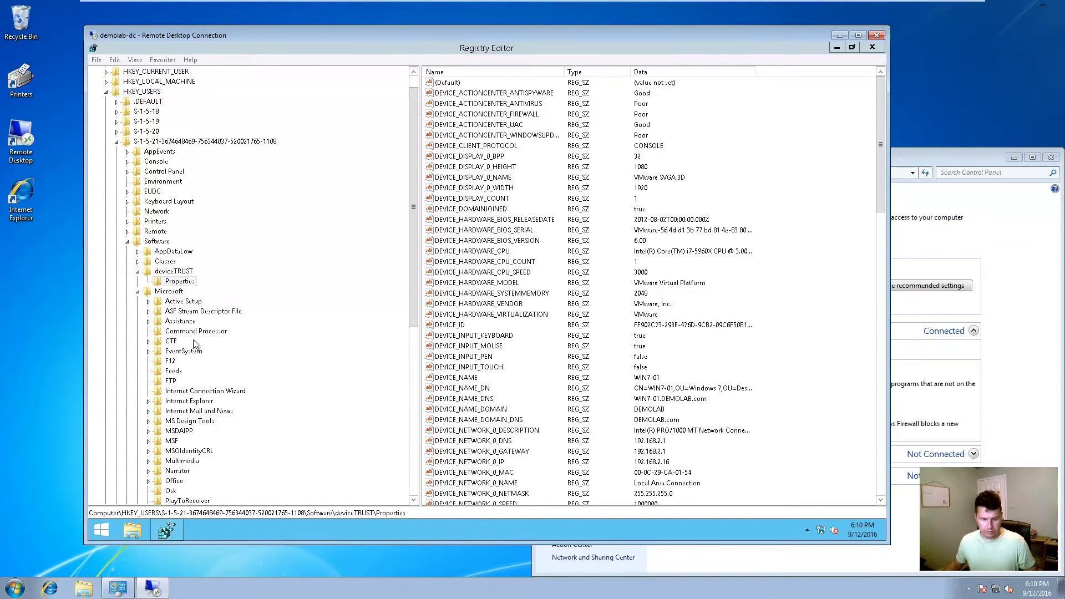
click(101, 531)
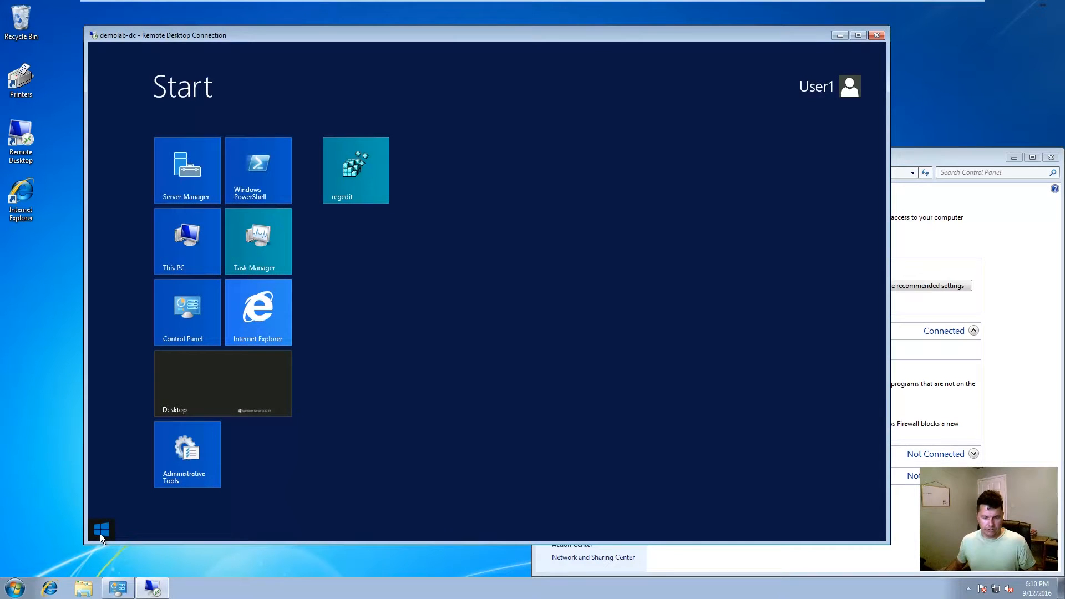
text(cmd)
key(Return)
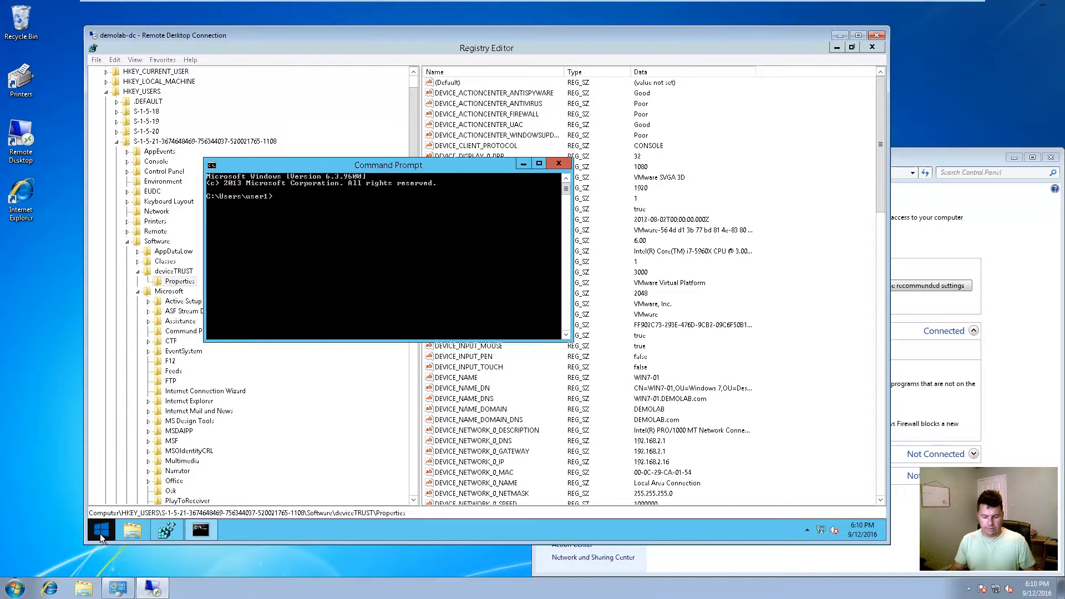
text(set)
key(Return)
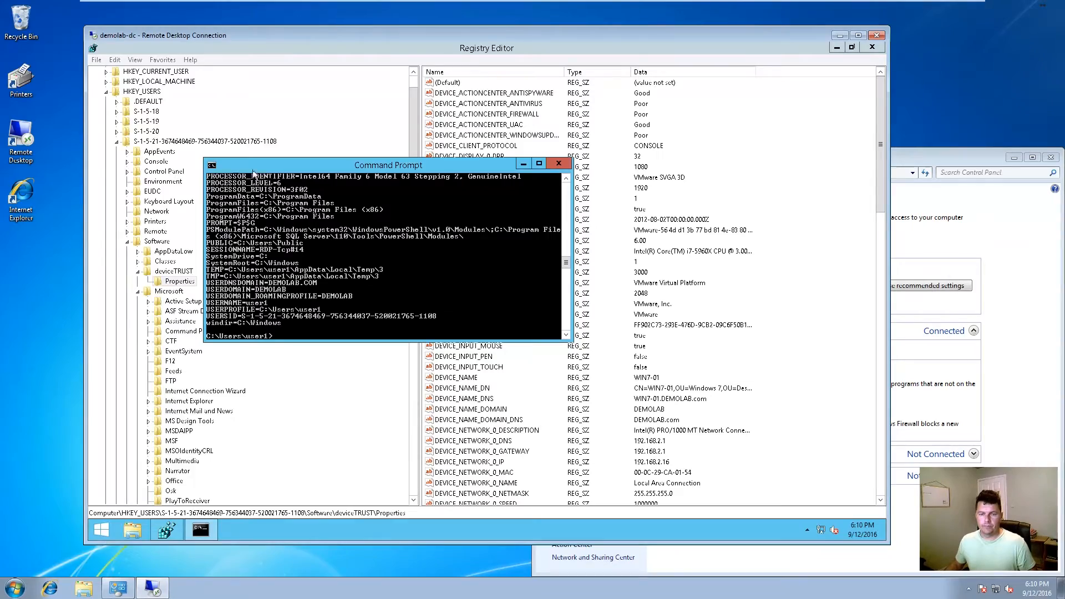
double_click(283, 165)
drag(448, 272, 458, 84)
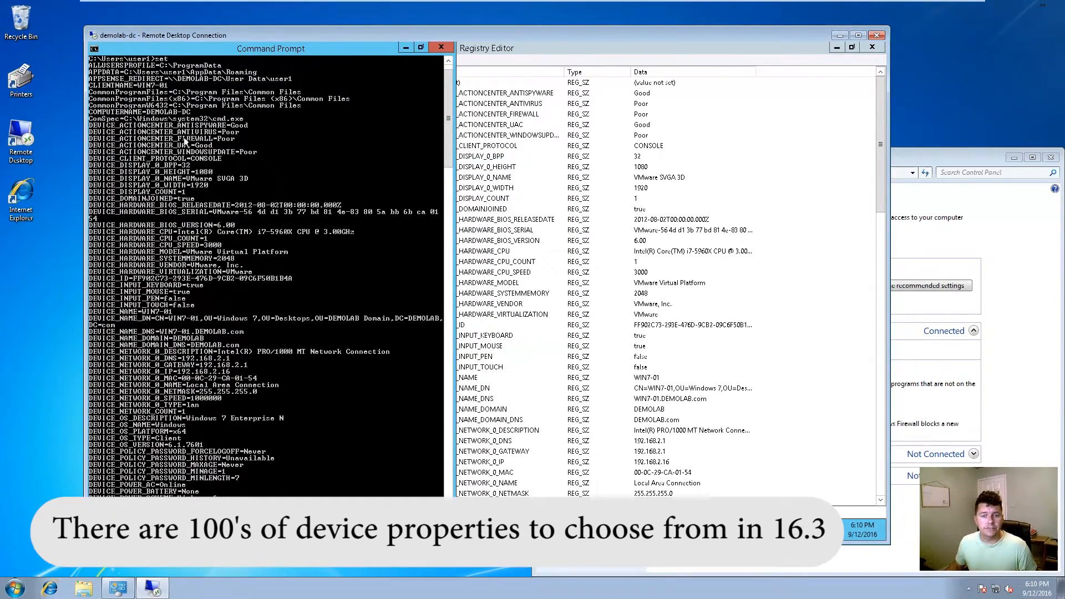
click(441, 47)
Step: Turn Windows Firewall back on and refresh the registry so DEVICE_ACTIONCENTER_FIREWALL reads Good
click(943, 158)
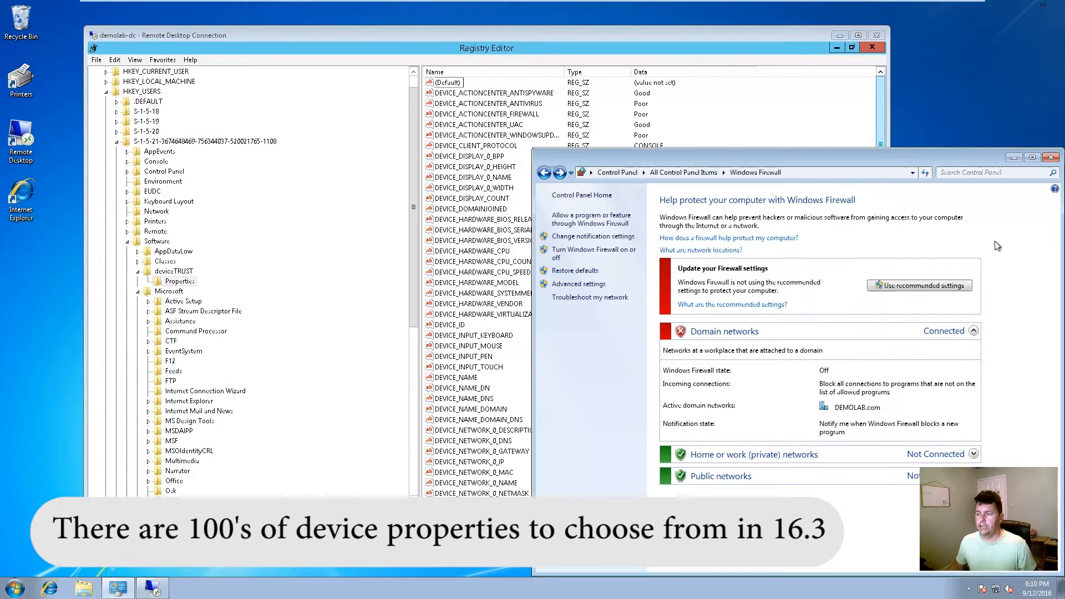
click(592, 250)
click(931, 569)
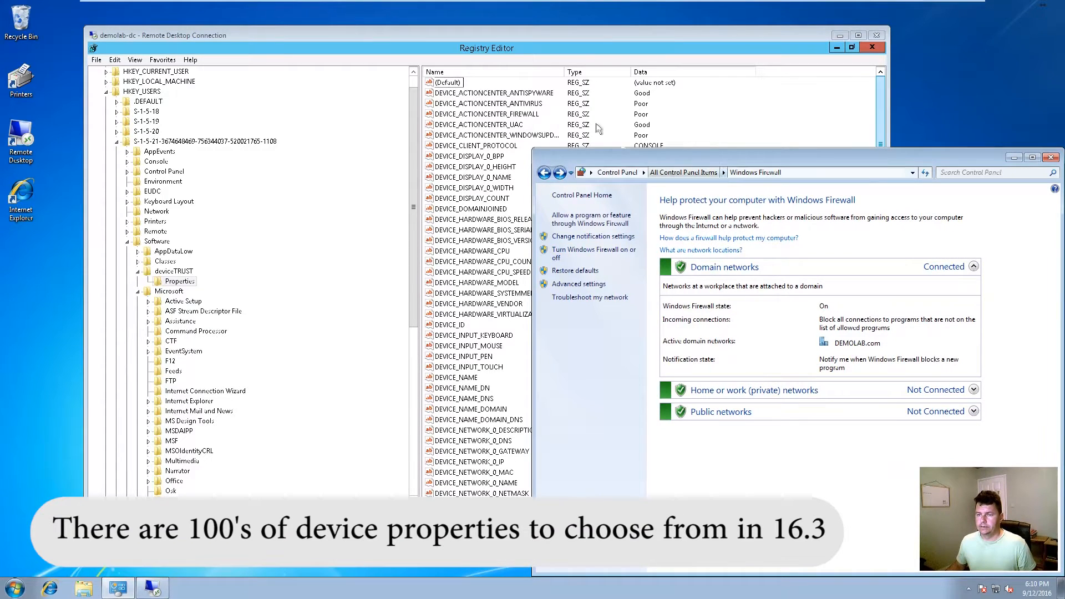
click(717, 110)
key(F5)
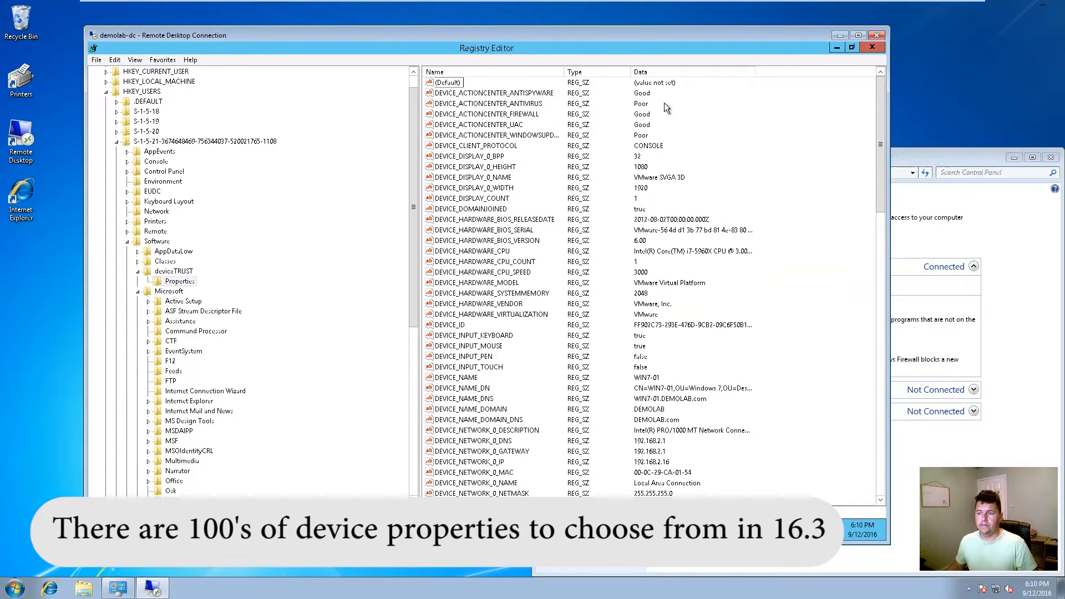
click(512, 115)
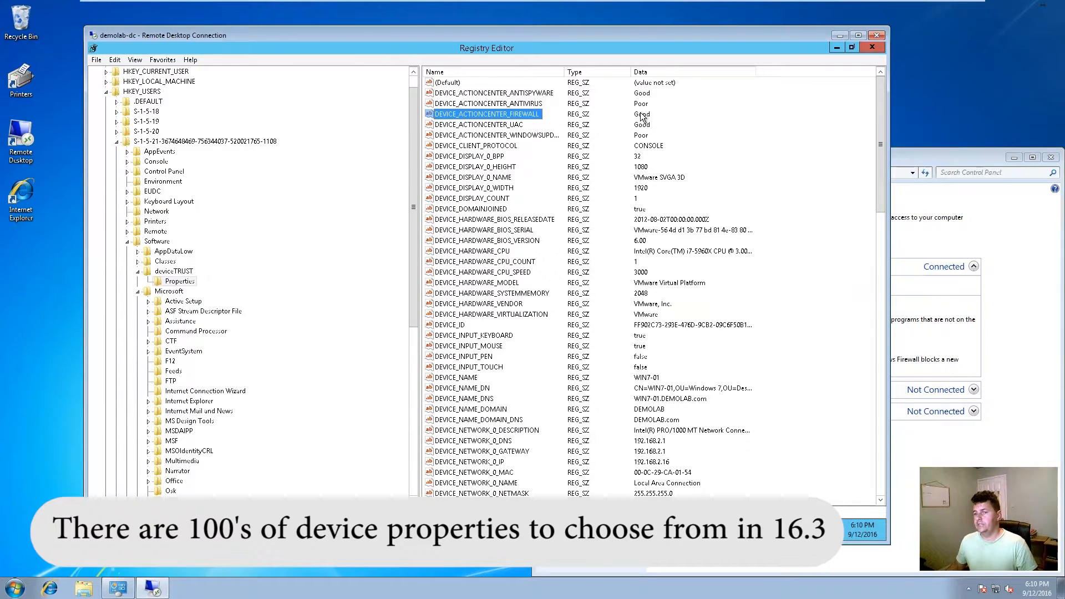
scroll(489, 174, down, 1)
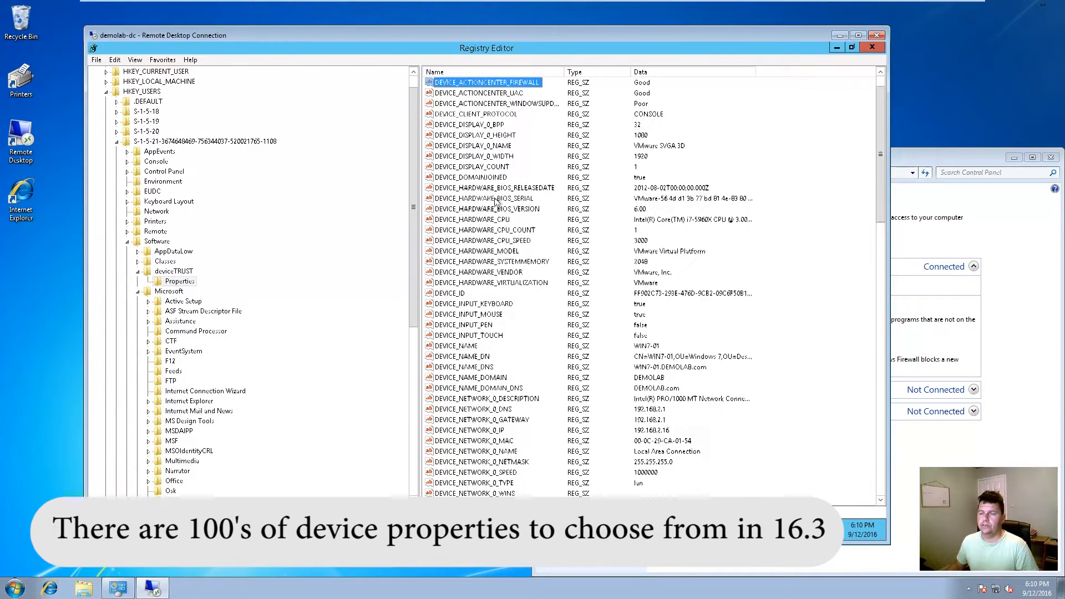
Step: Scroll through the remaining deviceTRUST device property values in Registry Editor
click(972, 150)
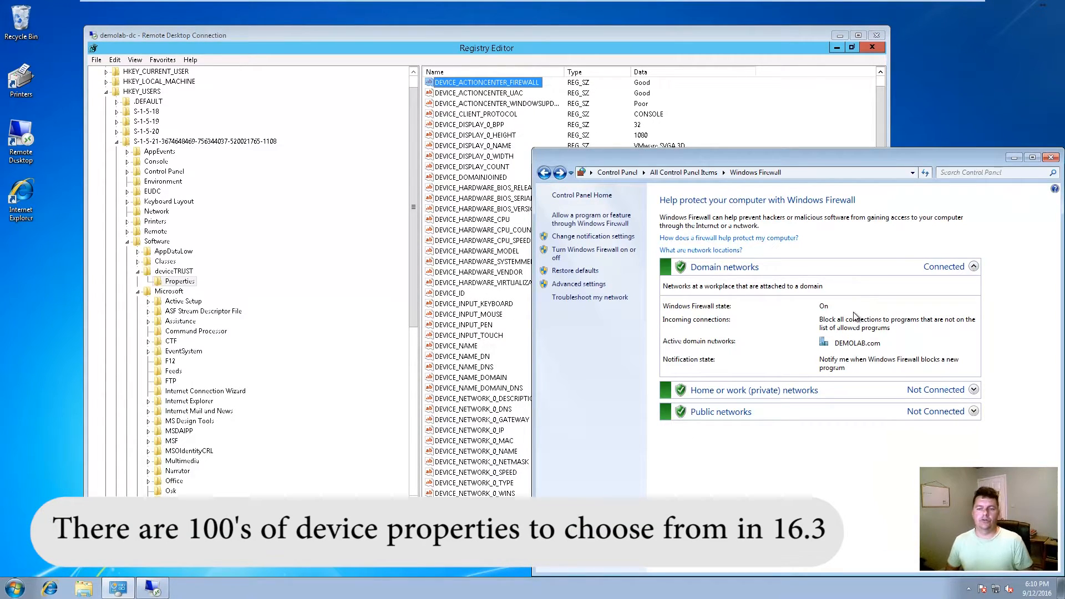
click(455, 188)
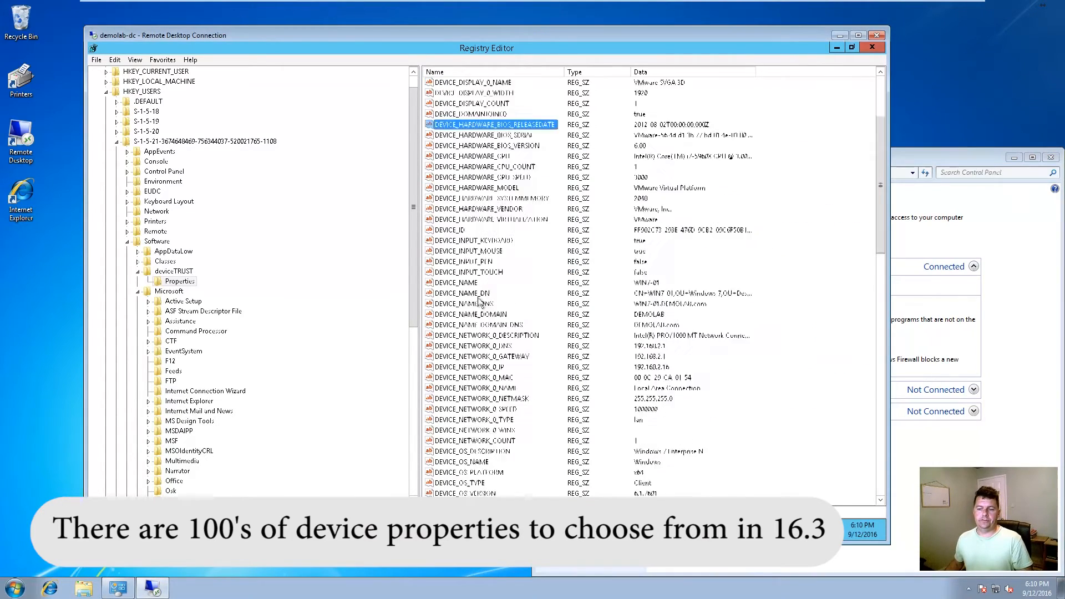
scroll(487, 256, down, 8)
scroll(469, 360, down, 9)
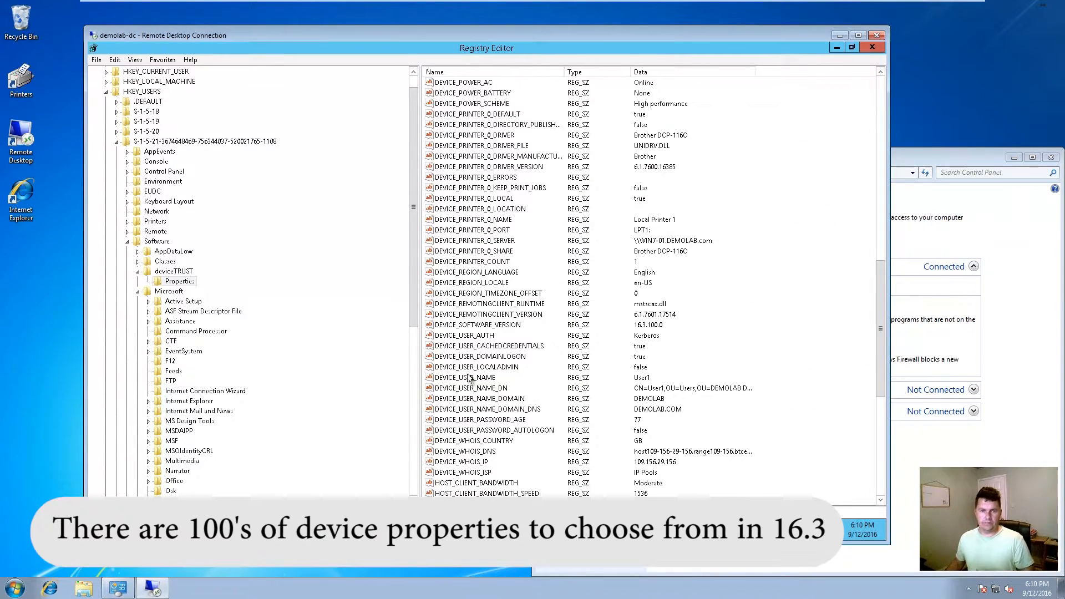
Step: Switch to the Domain Controller VM and launch regedit from the Run box
mouse_move(334, 4)
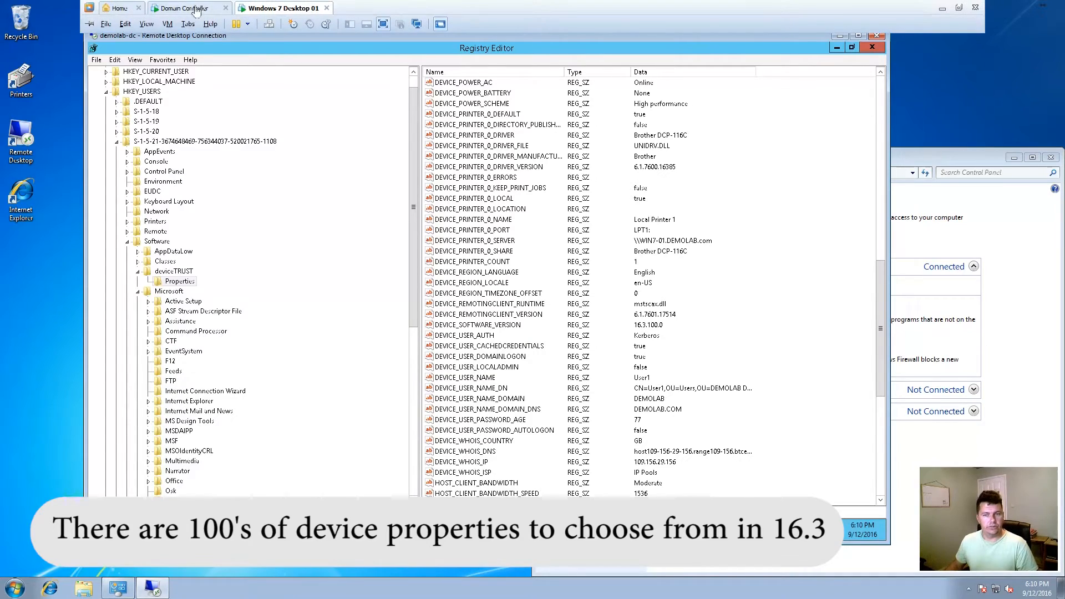
click(197, 11)
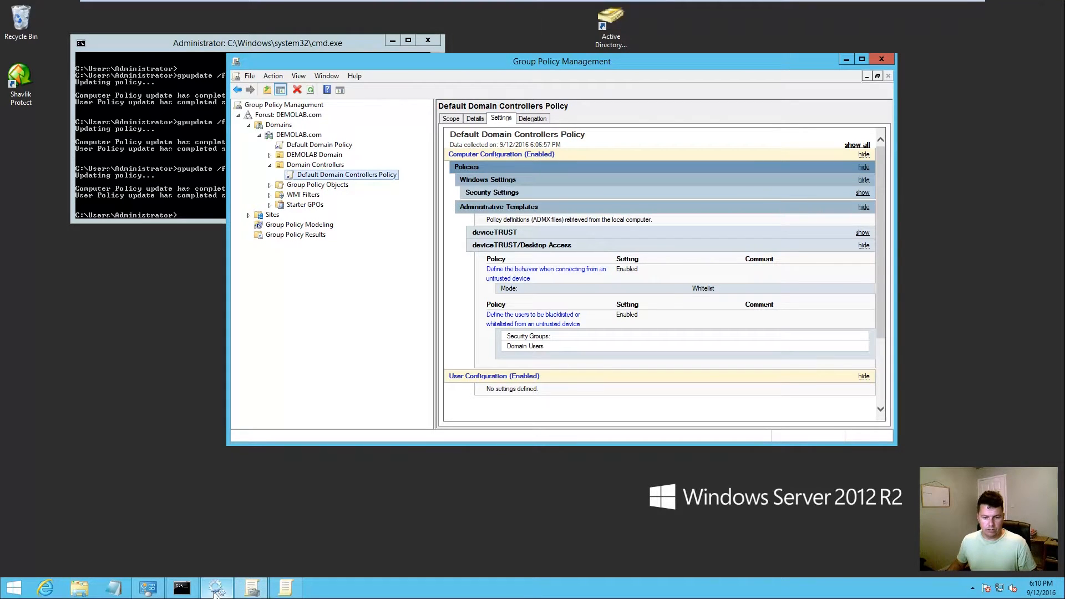
mouse_move(217, 592)
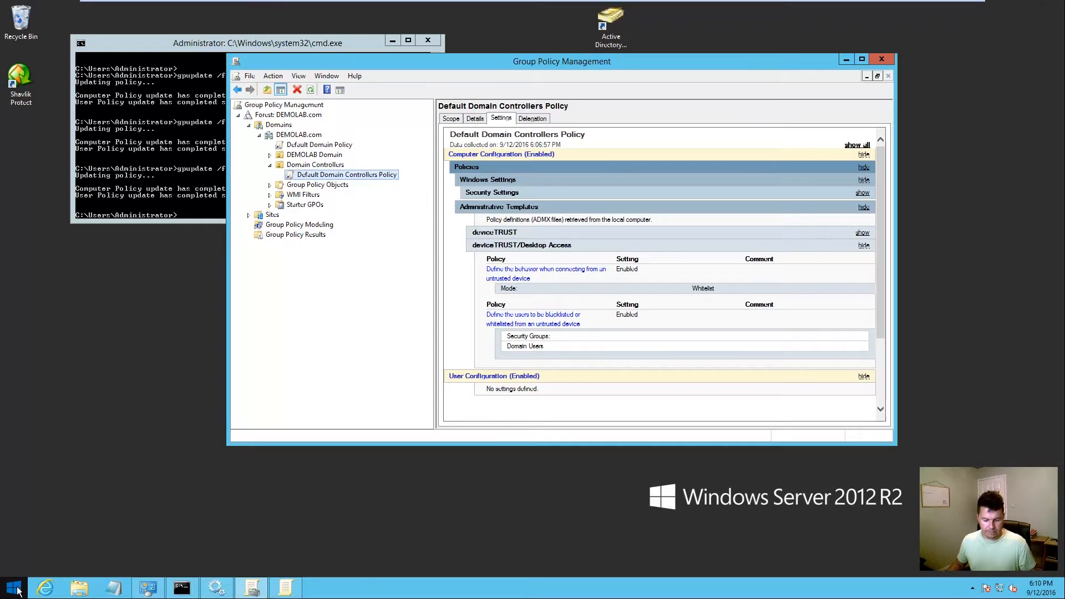
key(super+r)
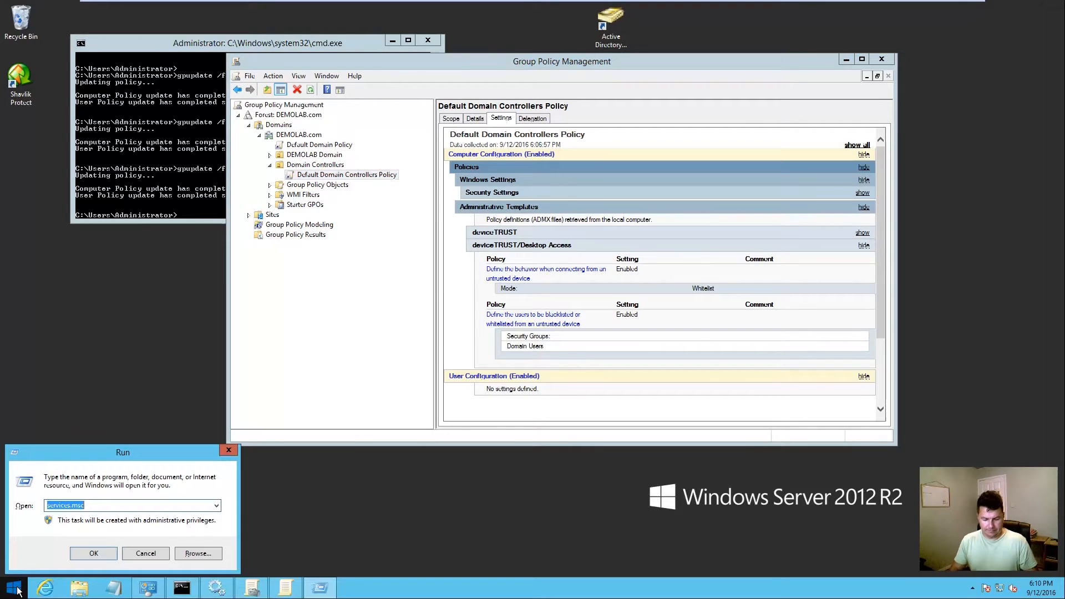
text(regedit)
key(Return)
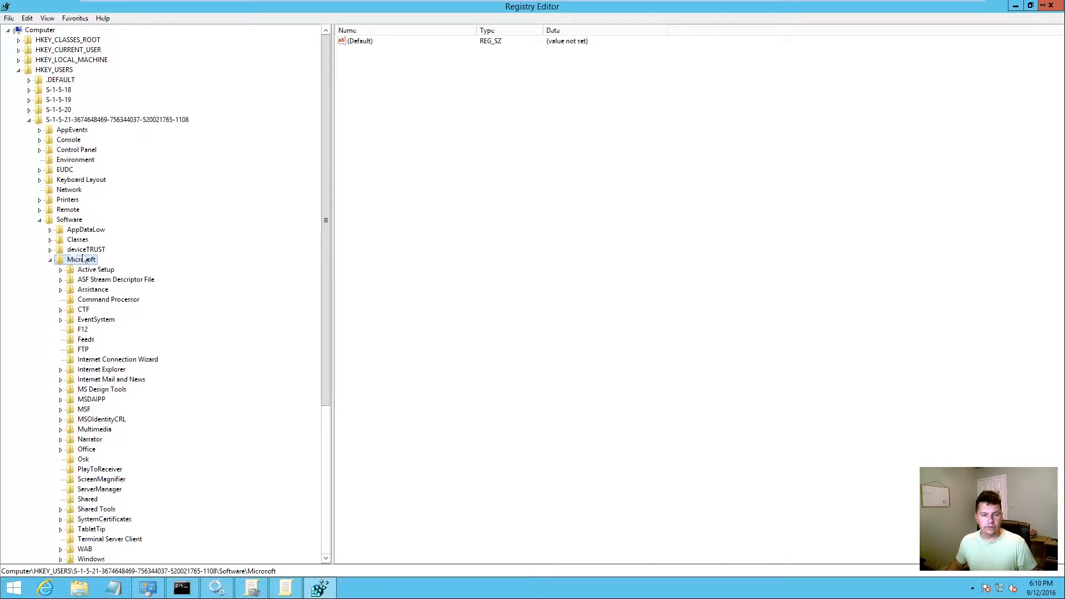
Step: Select the user's Software\deviceTRUST\Properties key and restore the registry window from full screen
click(49, 260)
click(50, 250)
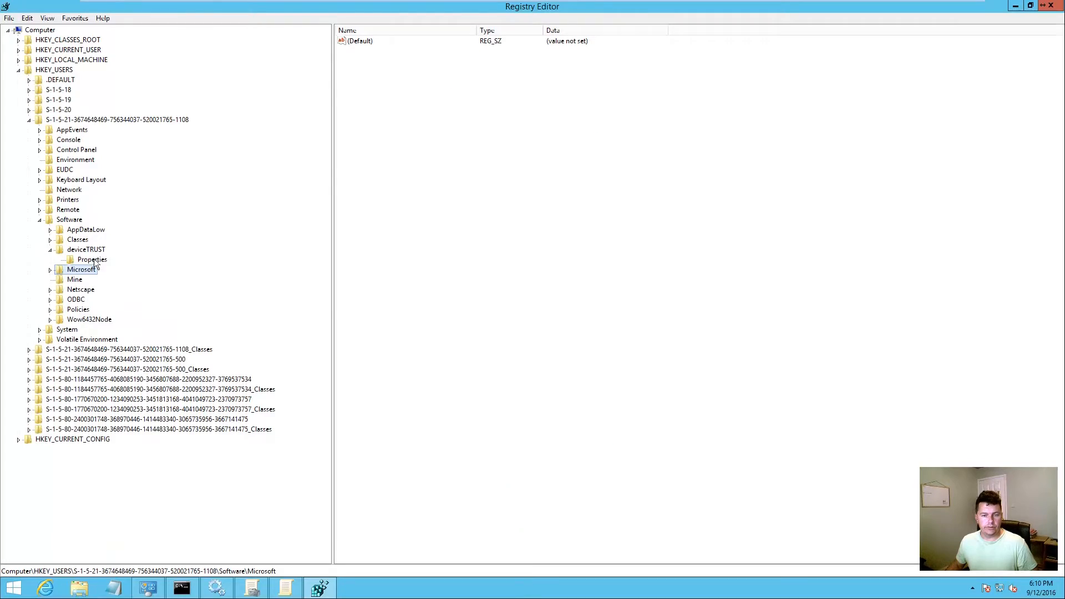
click(92, 260)
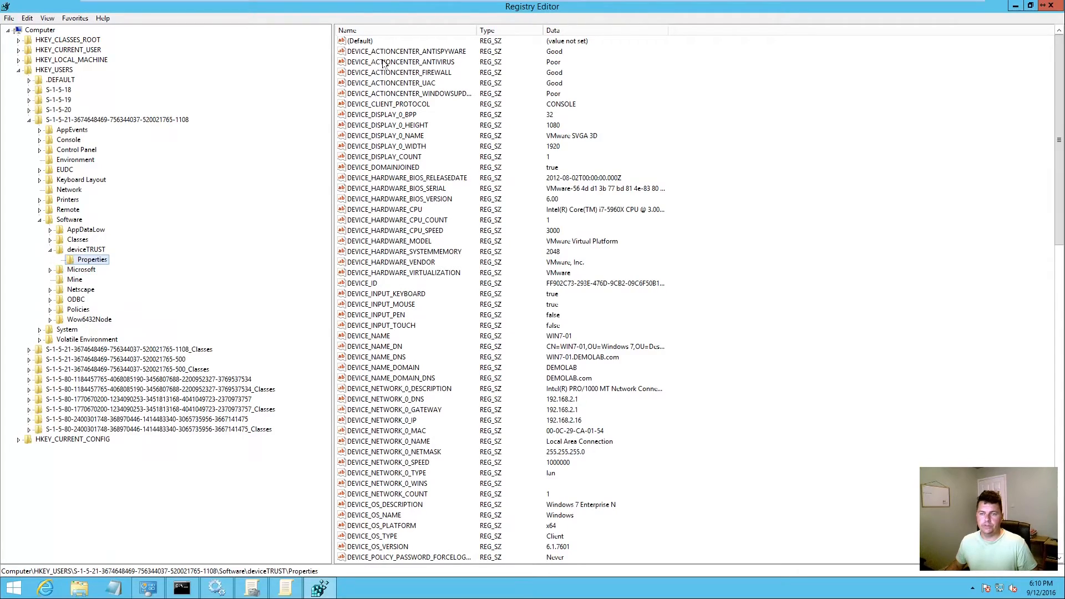
double_click(412, 10)
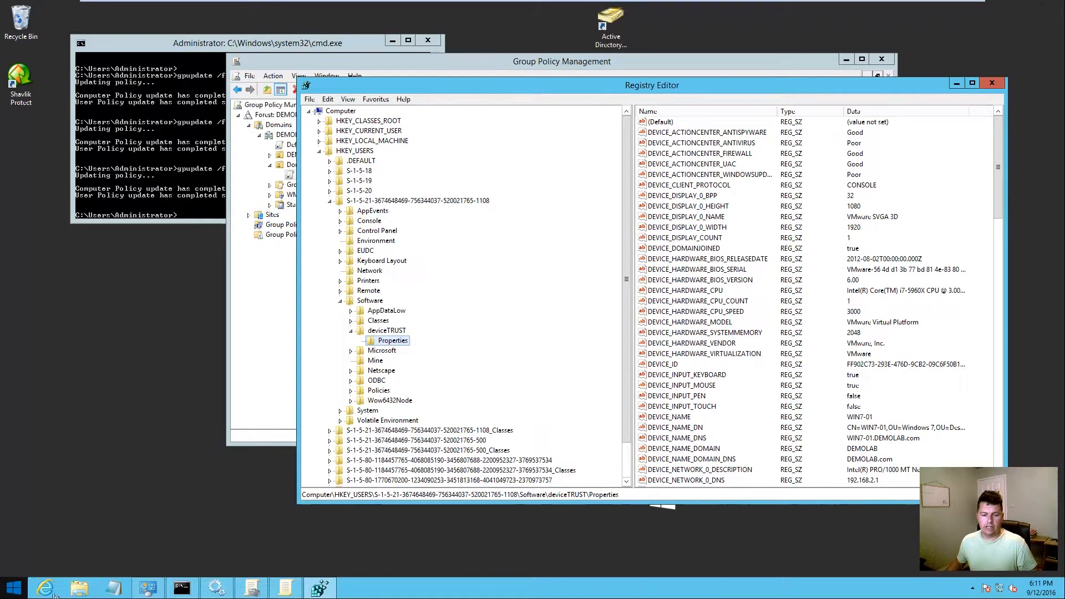
click(14, 587)
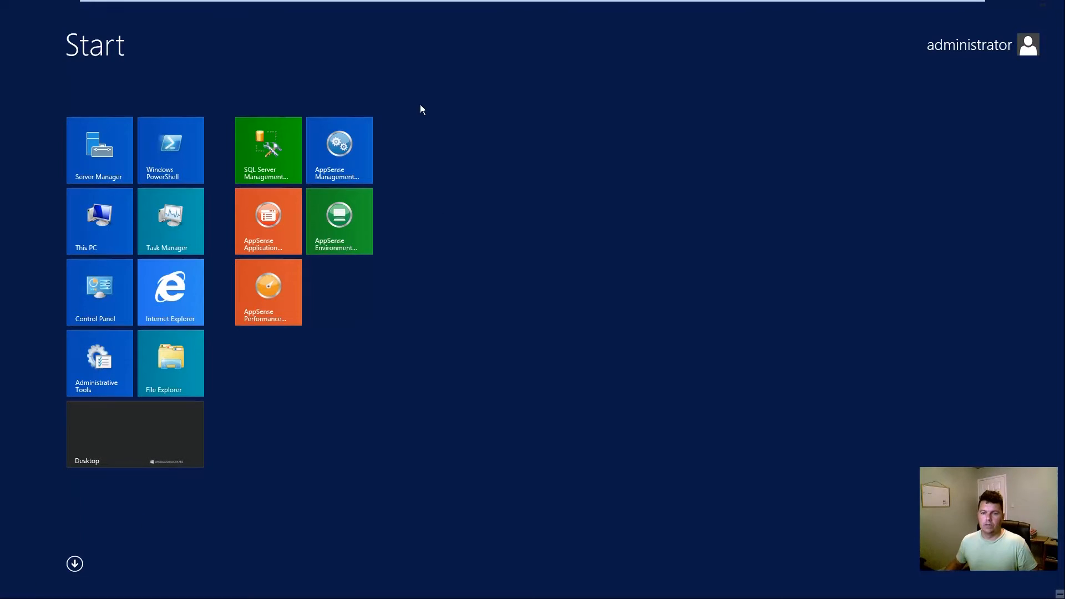
Step: Launch AppSense Environment Manager and add a node under the Desktop Created logon trigger
click(336, 236)
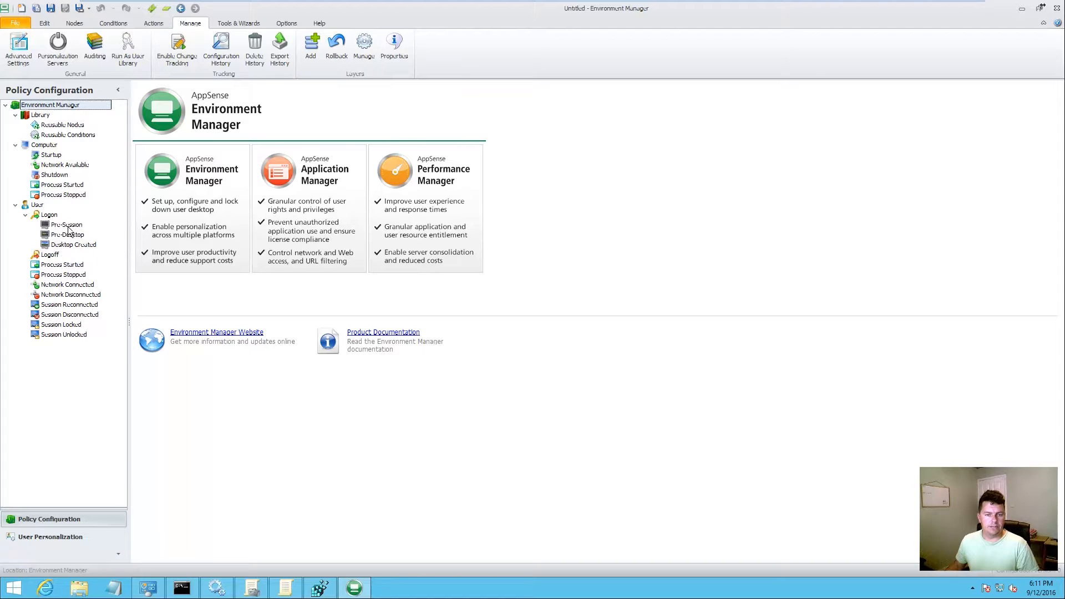
click(74, 246)
right_click(77, 244)
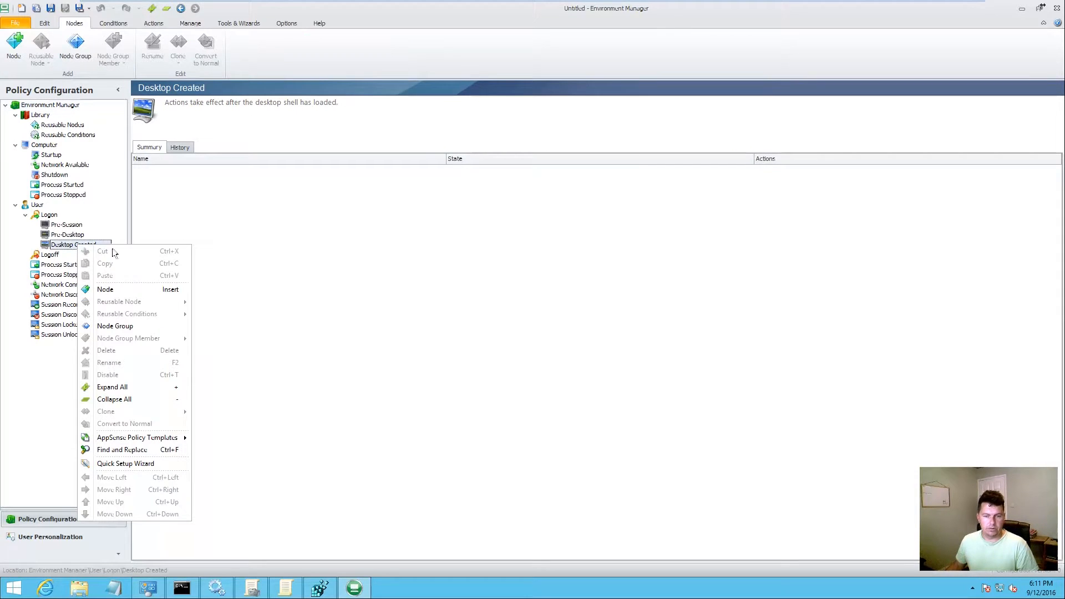
click(106, 289)
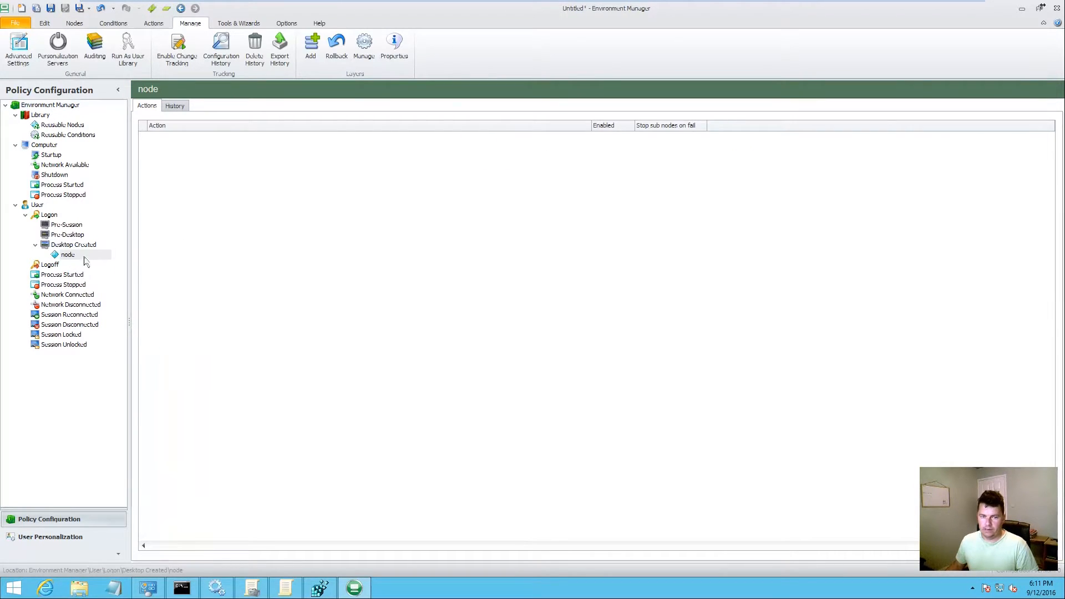
Step: Add a Conditions > Registry > Registry Value Exists condition to the new node
right_click(241, 162)
mouse_move(340, 222)
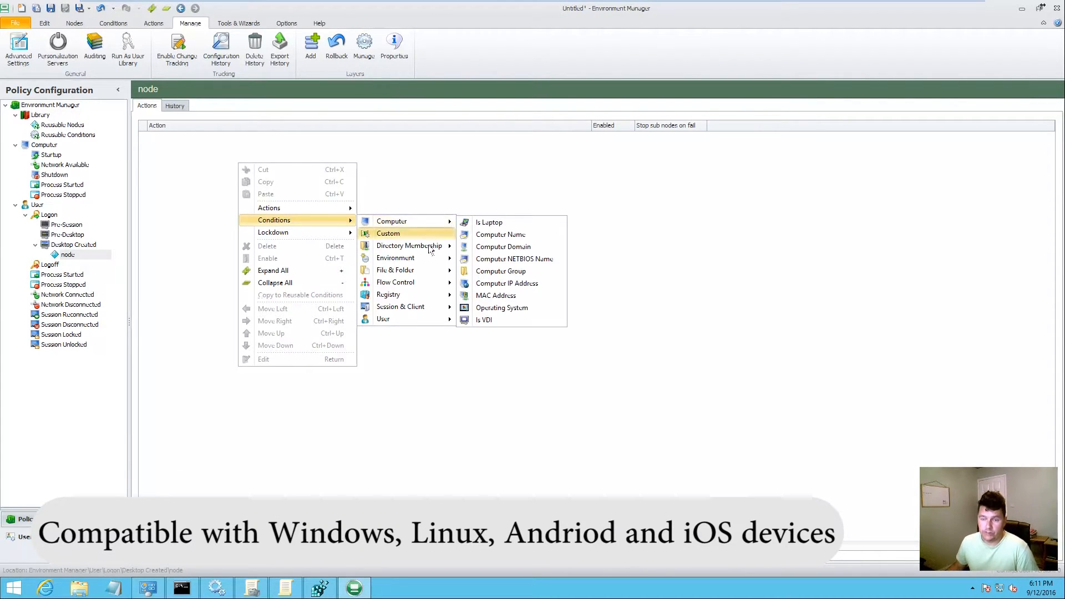
mouse_move(397, 294)
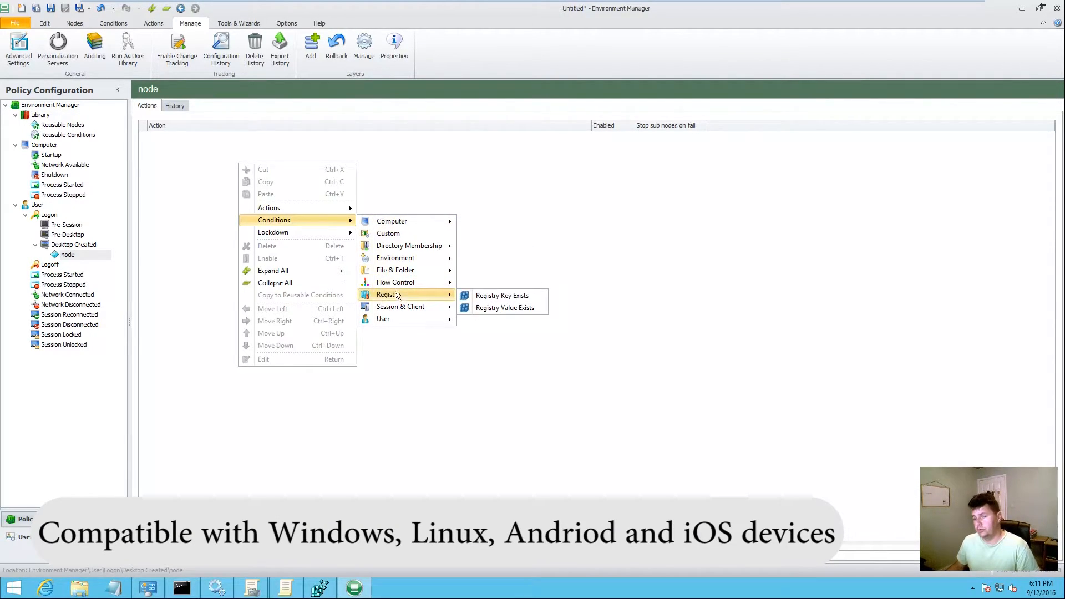
click(508, 309)
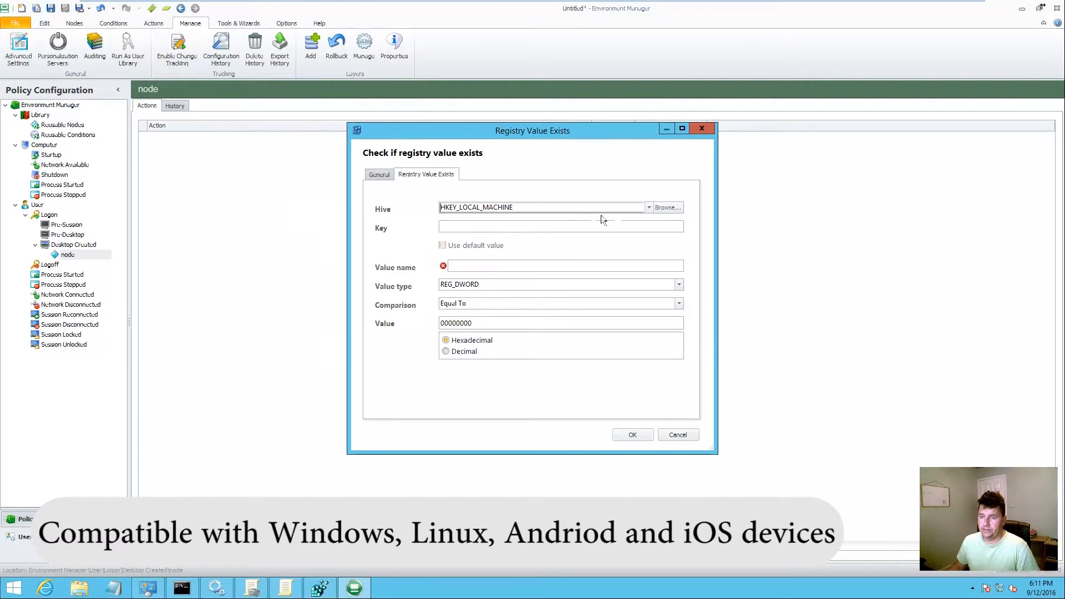
Step: Choose HKEY_CURRENT_USER as the hive and copy the DEVICE_ACTIONCENTER_FIREWALL name from the registry editor
click(649, 207)
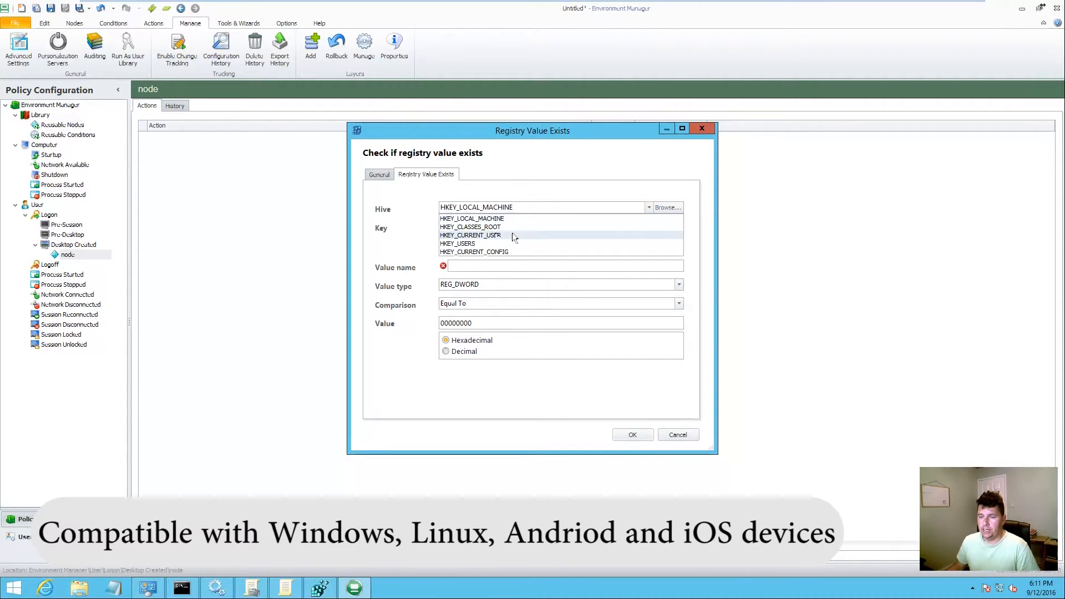
click(491, 236)
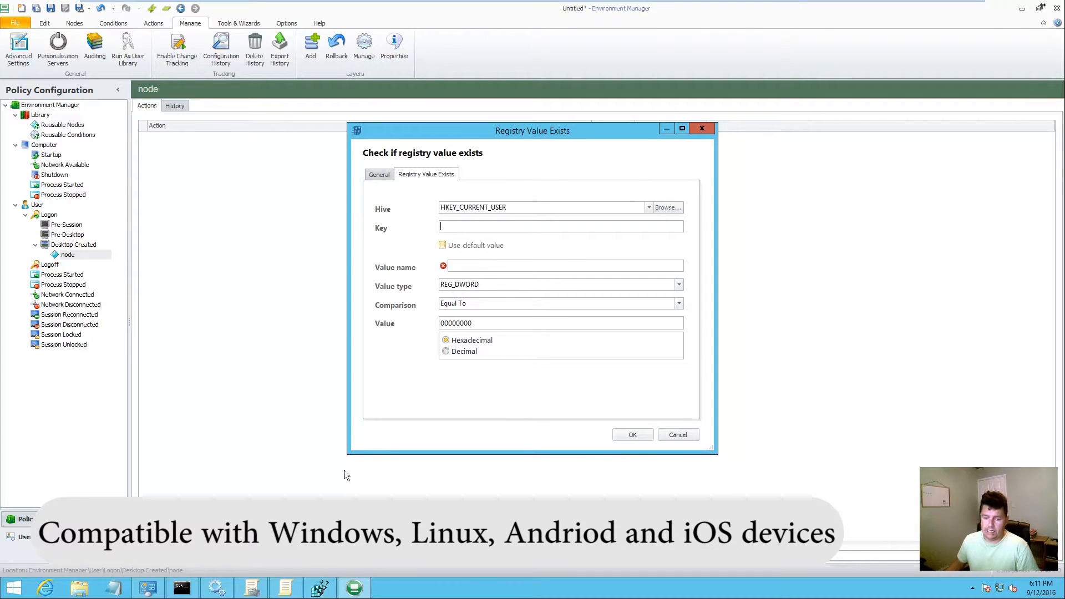
click(320, 587)
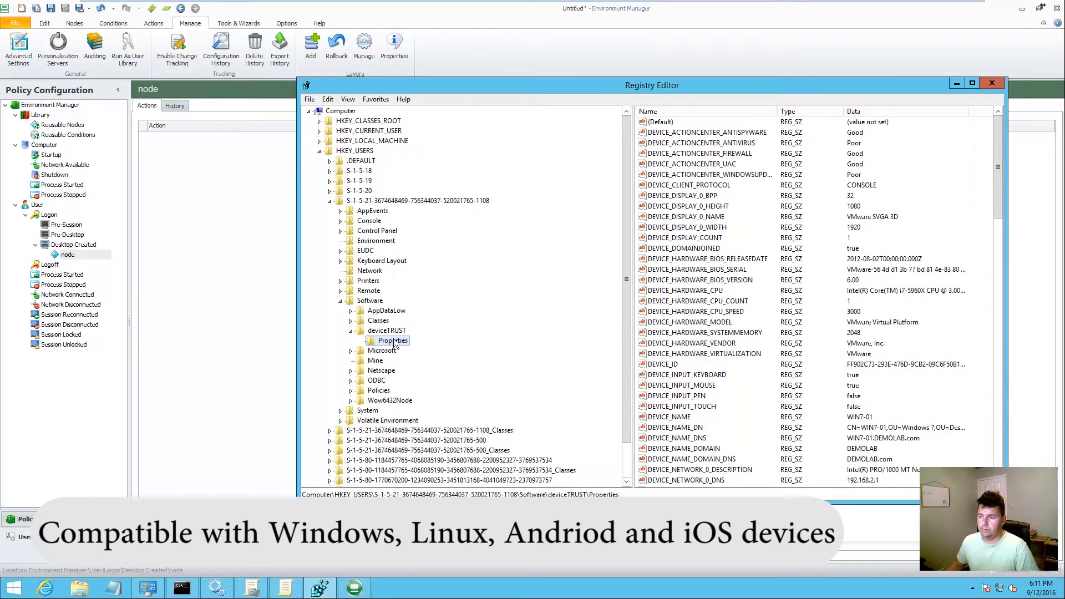
double_click(706, 155)
drag(475, 165, 277, 177)
key(ctrl+c)
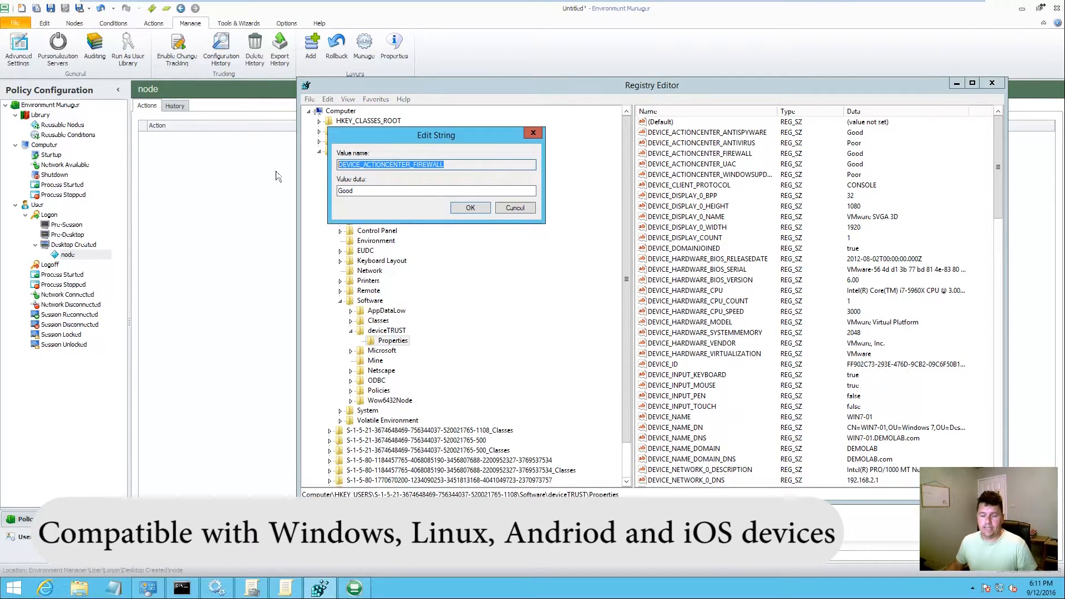
click(160, 260)
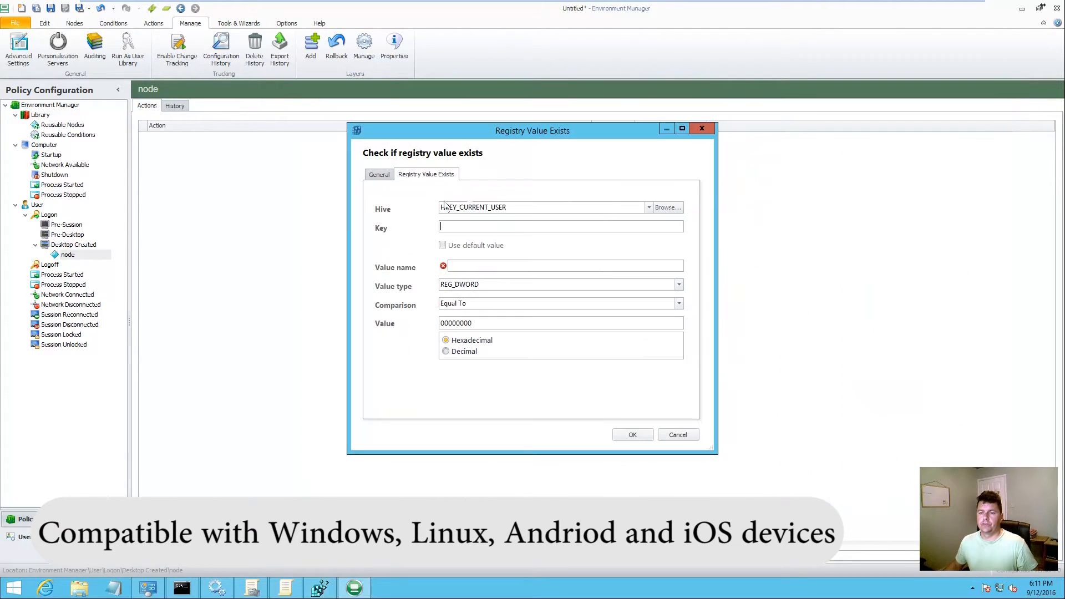
Step: Enter software\DeviceTrust as the registry key path
text(soft)
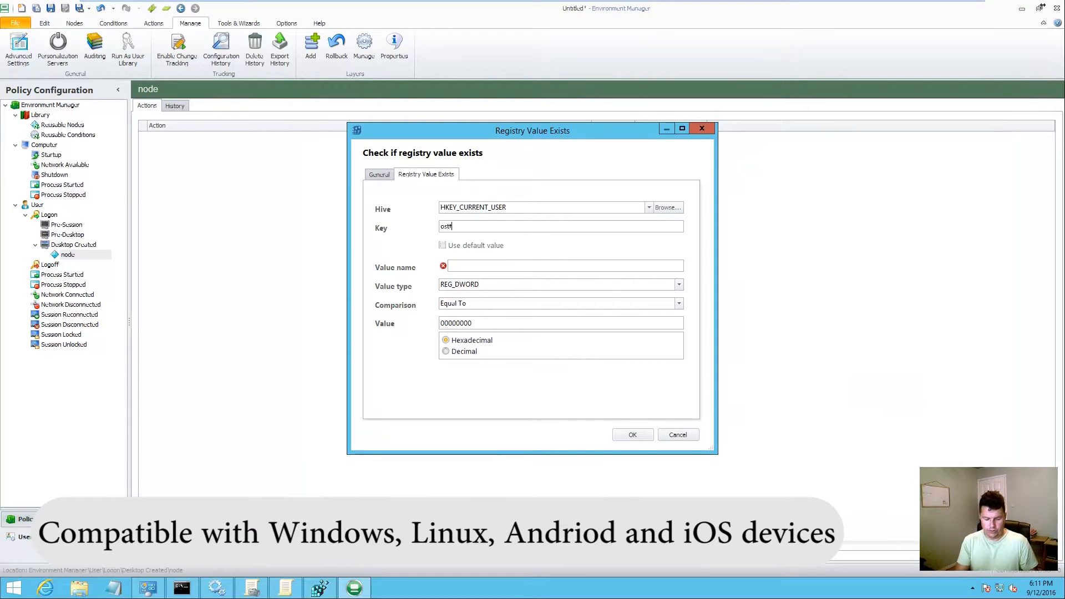
key(BackSpace)
key(BackSpace)
key(BackSpace)
key(BackSpace)
text(software\)
key(ctrl+v)
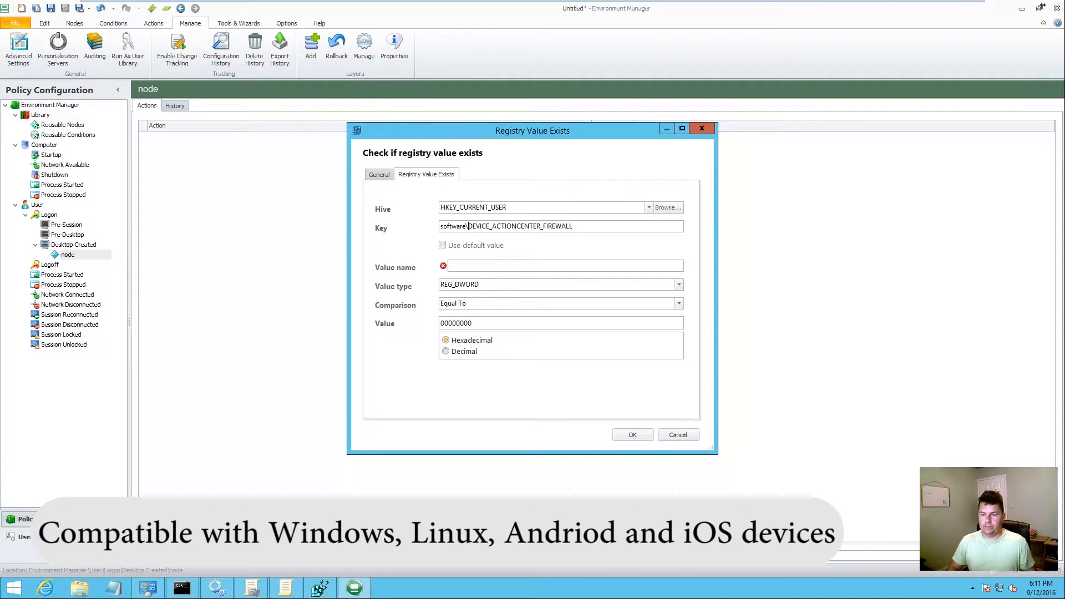
text(DeviceTru)
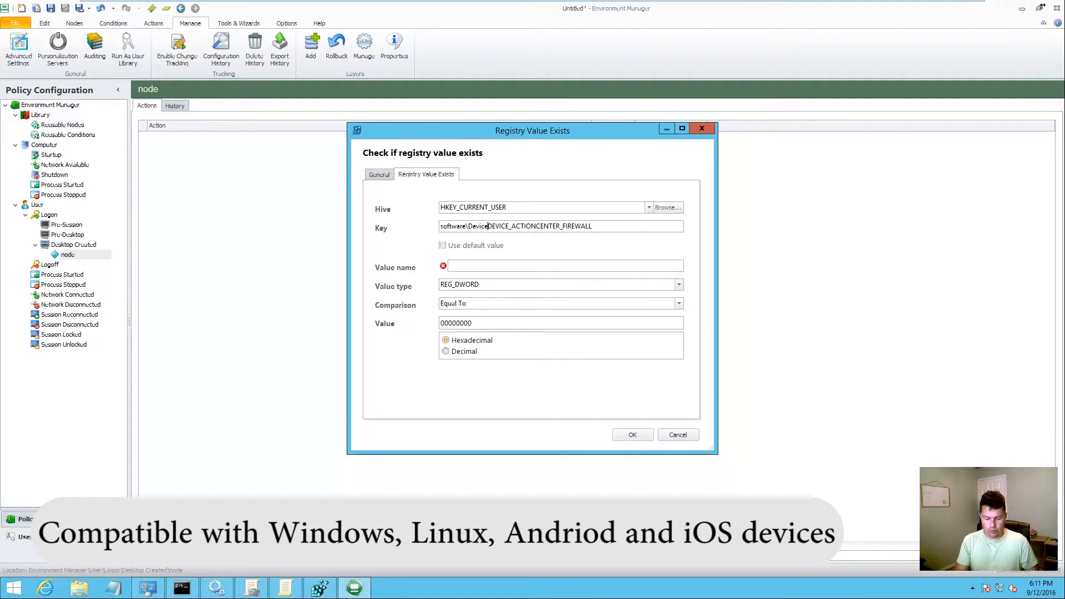
text(st\)
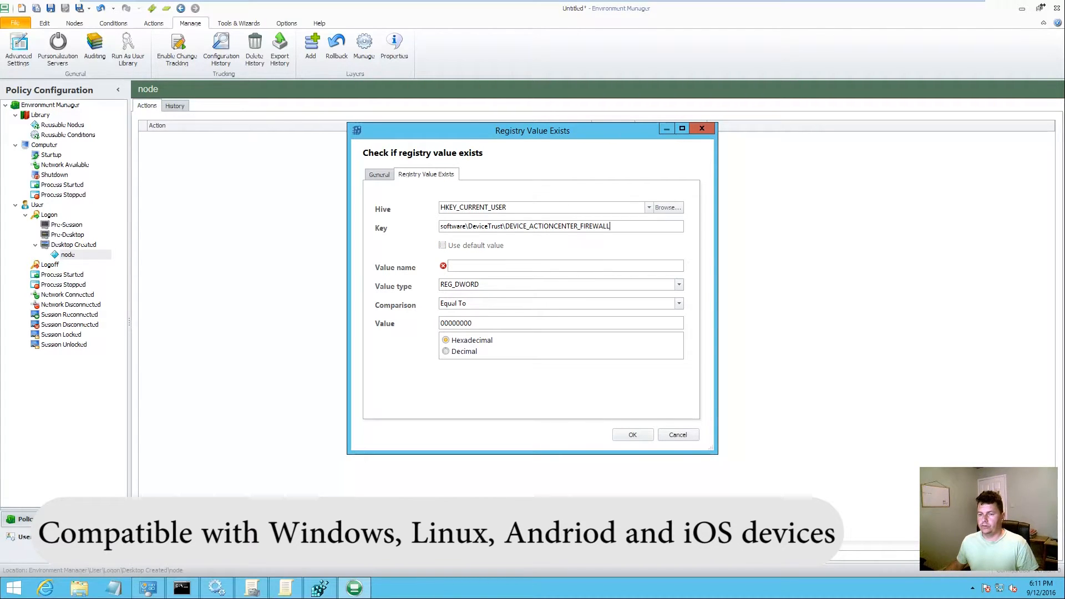
key(ctrl+shift+Left)
key(ctrl+c)
key(BackSpace)
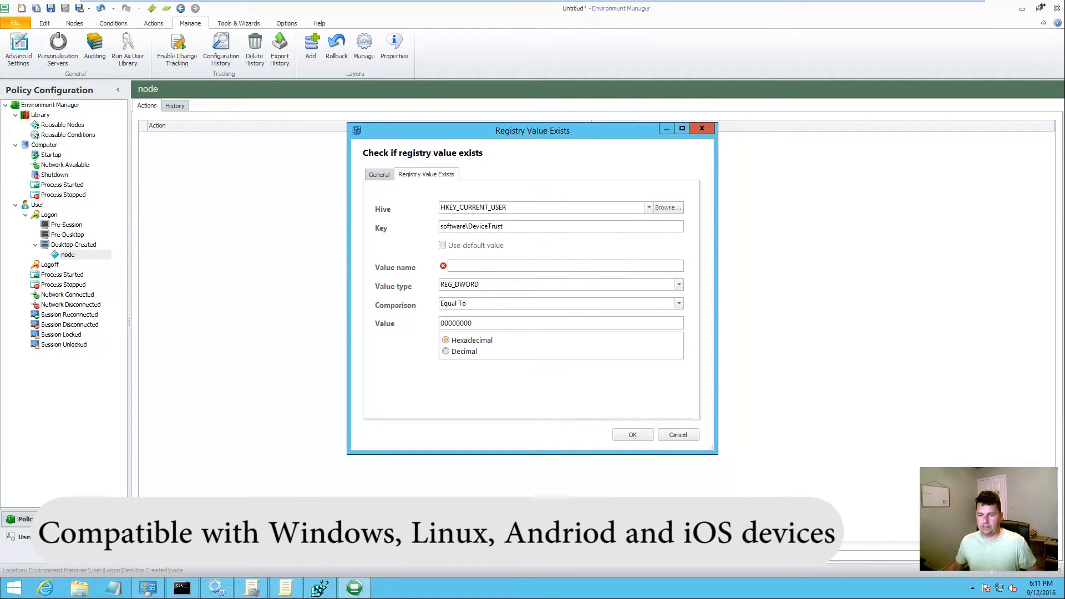
Step: Set value name DEVICE_ACTIONCENTER_FIREWALL, type REG_SZ, and compare value Poor
key(ctrl+v)
click(506, 284)
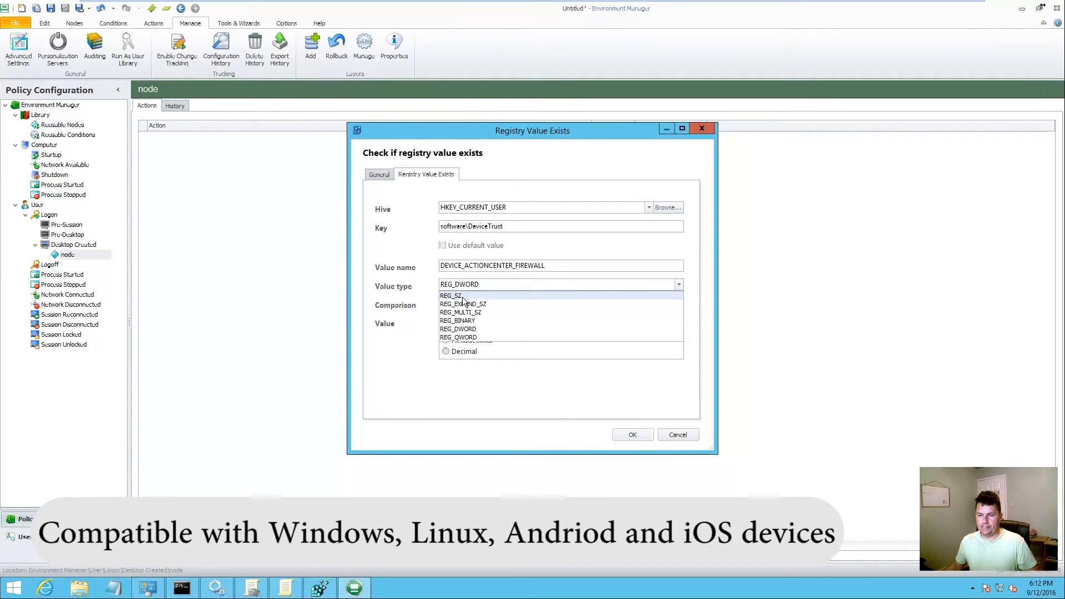
click(523, 304)
click(478, 321)
text(Poor)
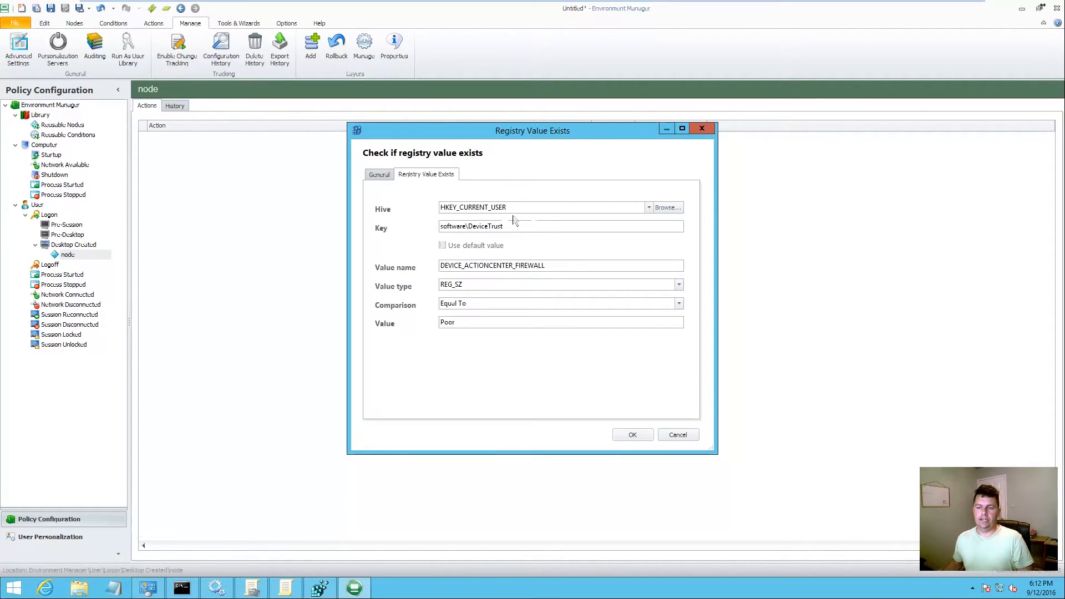
Step: Cancel the registry check and close Environment Manager without saving, plus the registry string editor
click(677, 434)
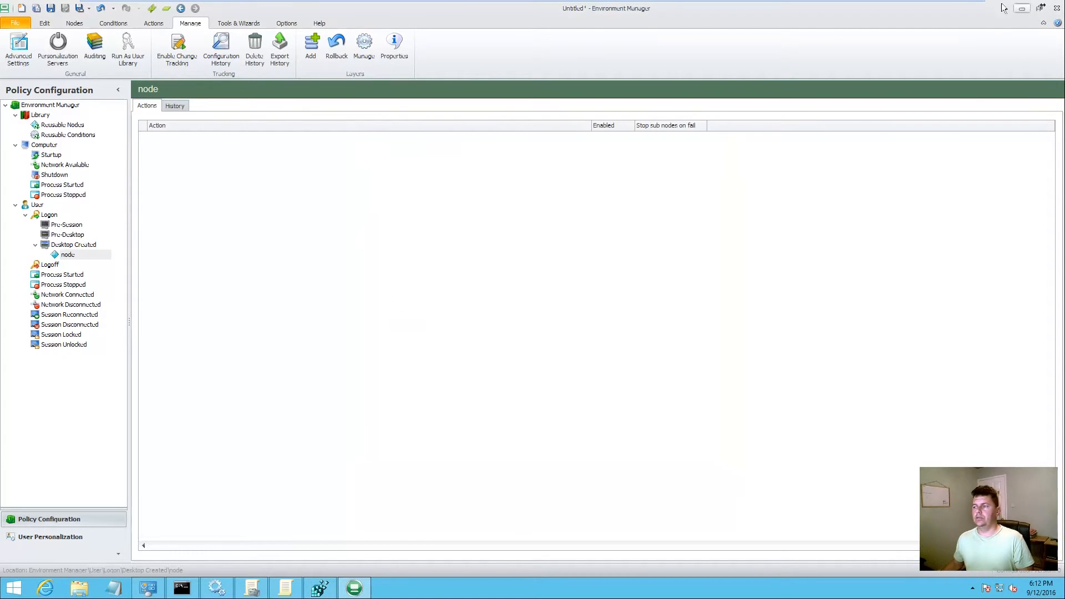
click(1049, 6)
click(899, 100)
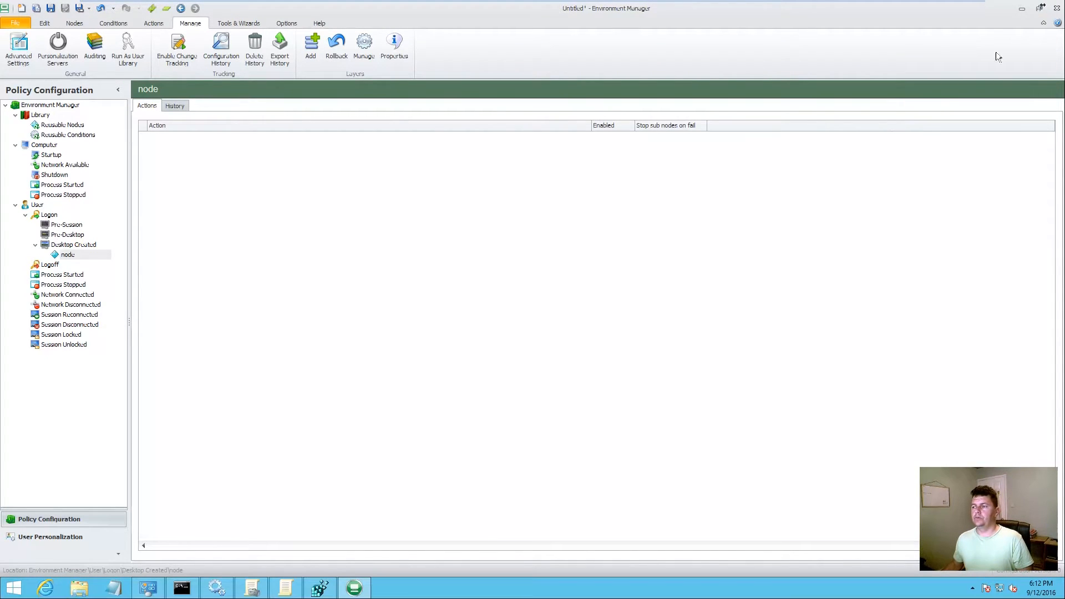
click(1057, 7)
click(486, 307)
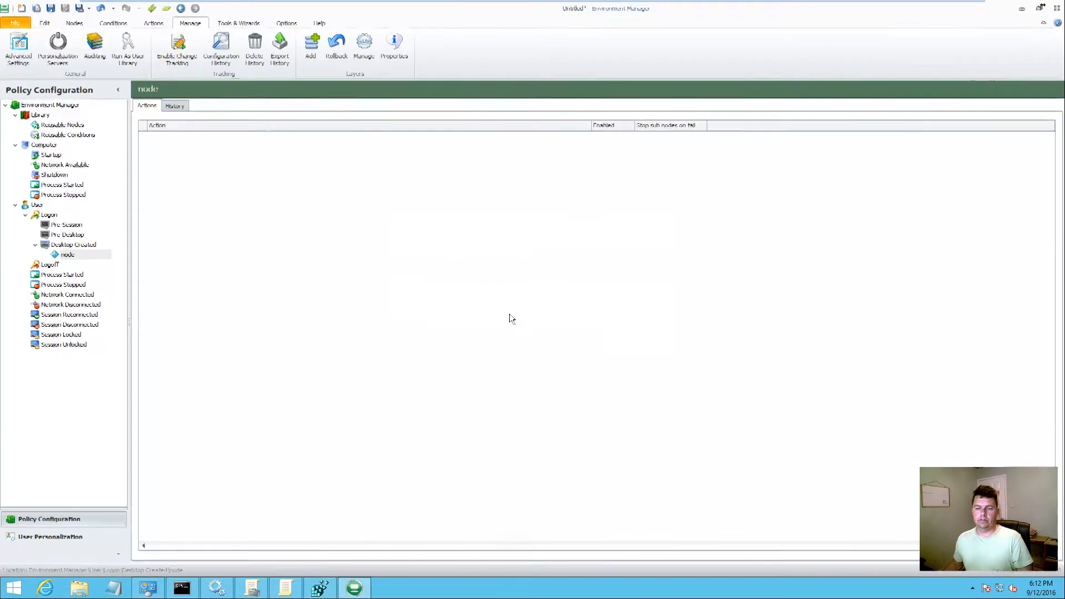
click(533, 133)
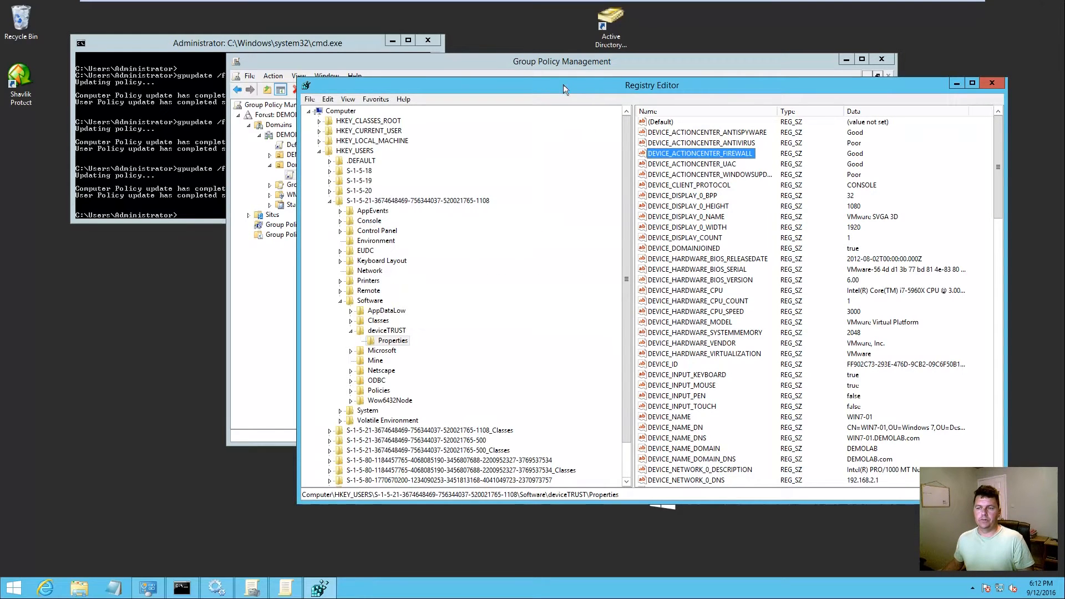
click(547, 65)
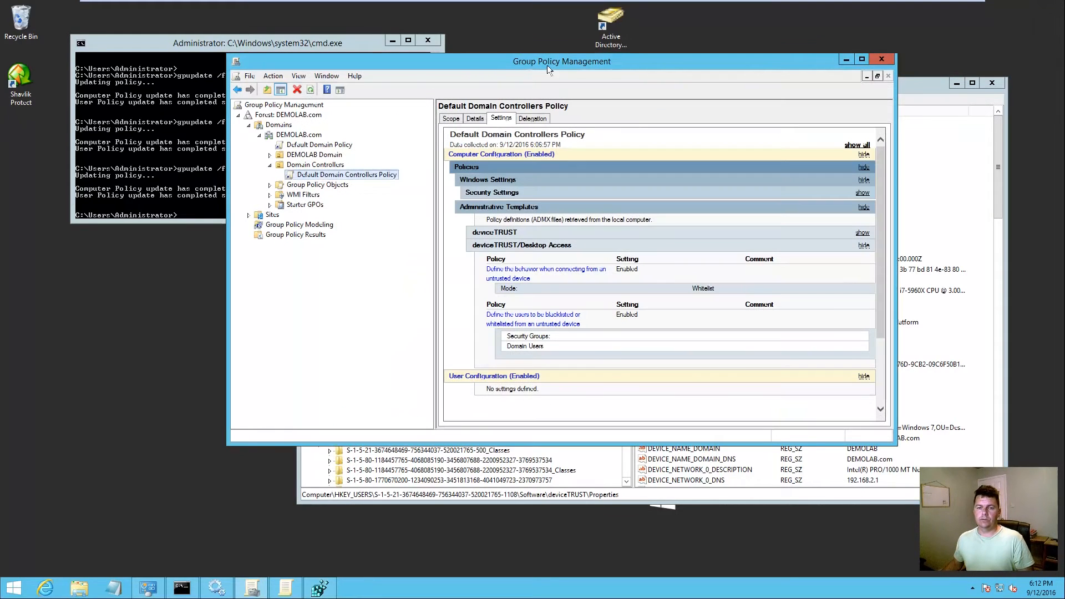
Step: Edit the Default Domain Controllers Policy and show its Administrative Templates > deviceTRUST settings
right_click(317, 178)
click(364, 184)
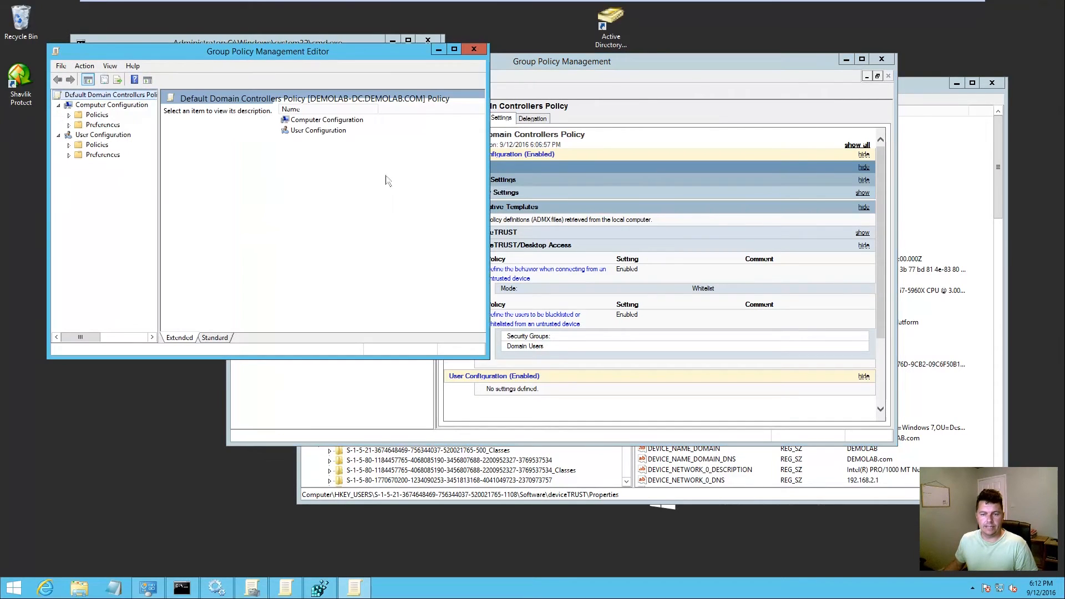
click(69, 115)
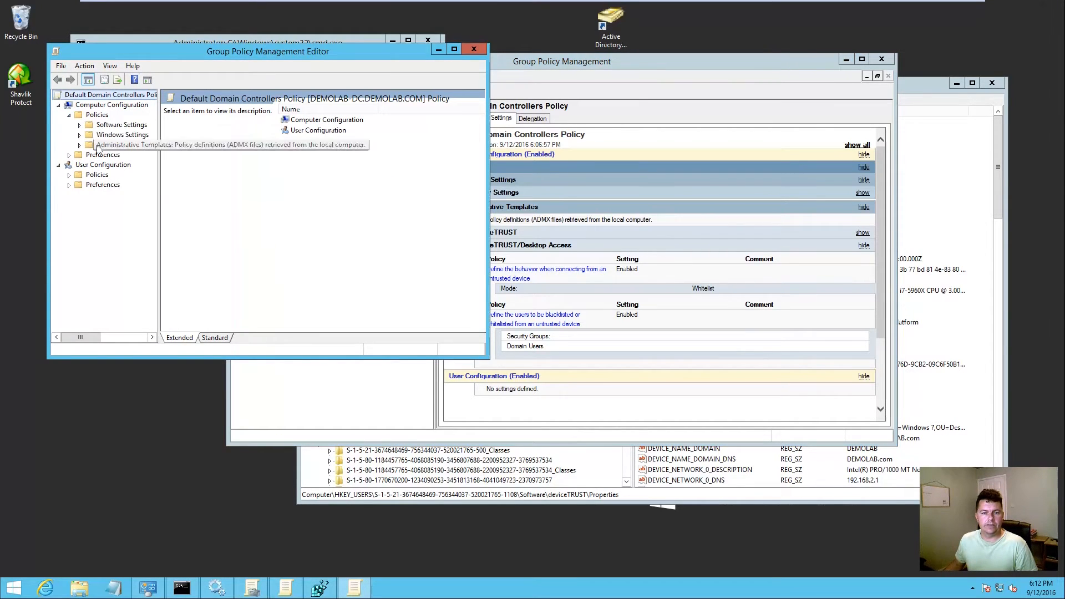
click(80, 145)
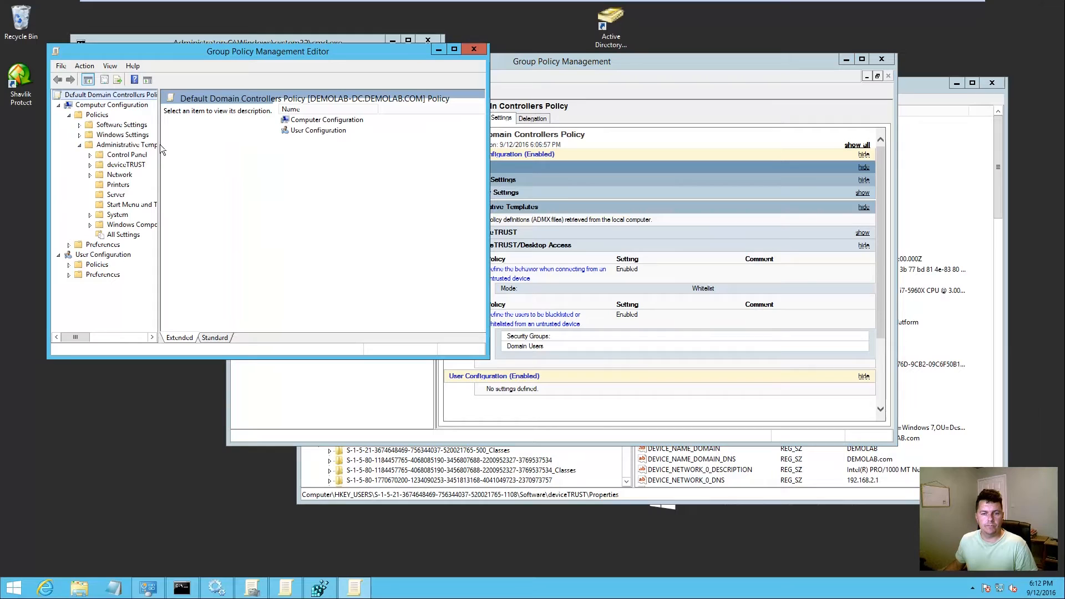
drag(160, 144, 320, 162)
click(89, 165)
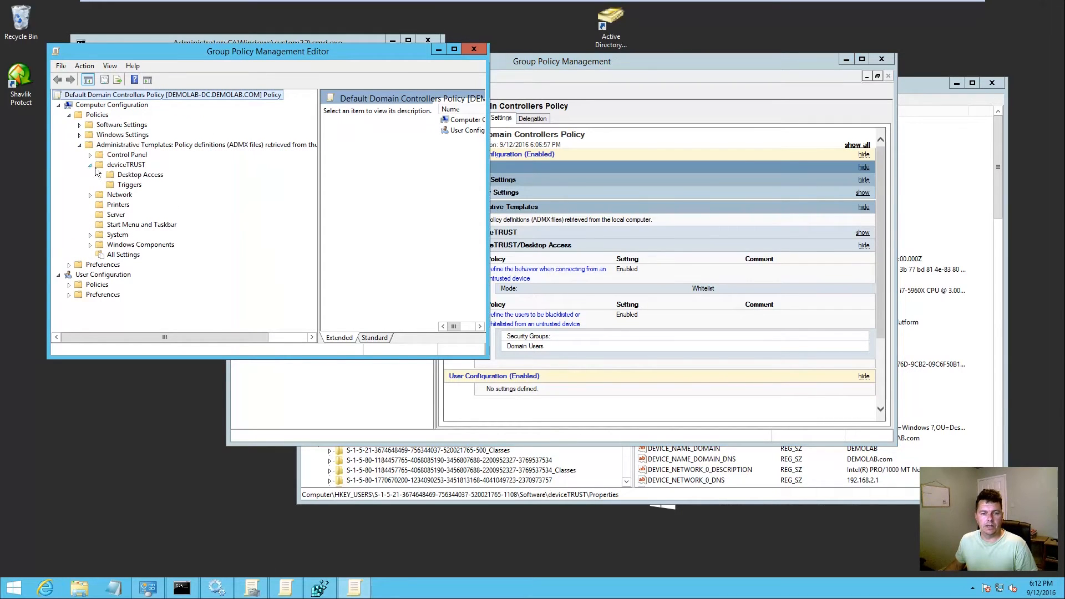
drag(488, 160, 858, 160)
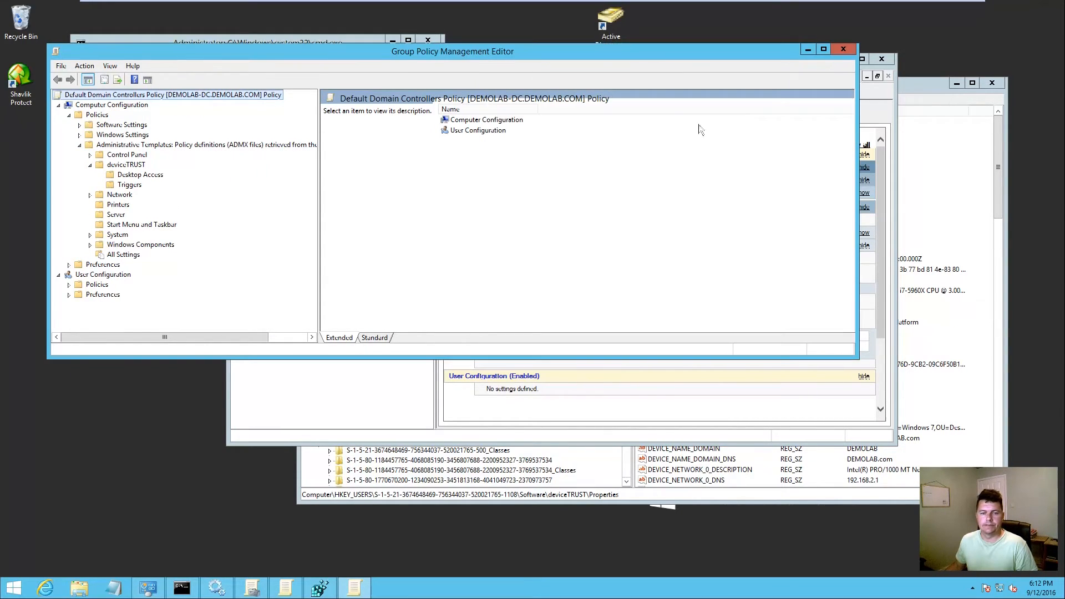
click(145, 165)
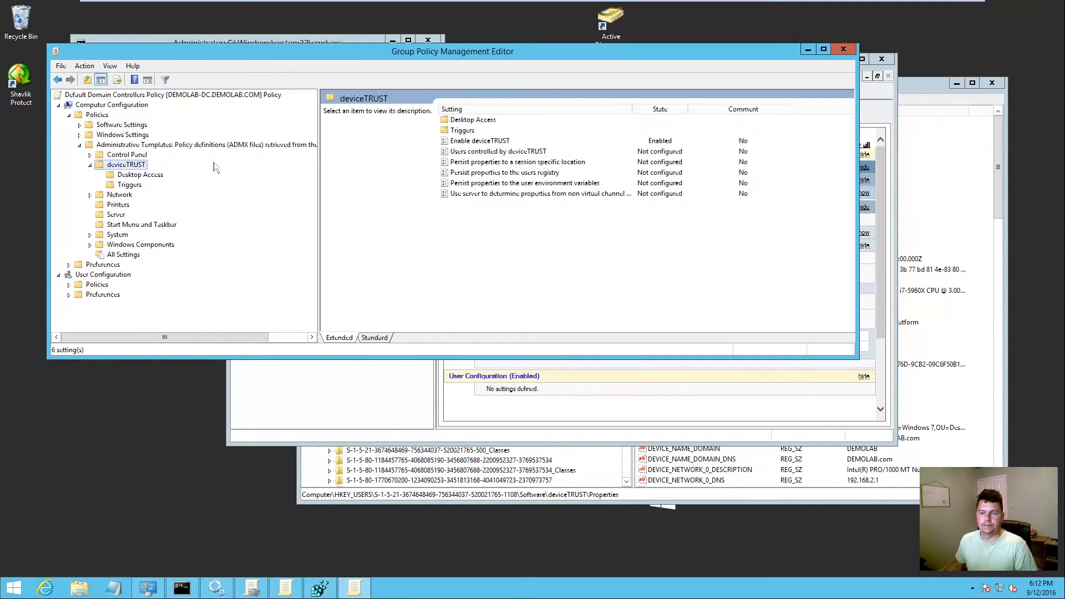
Step: Read the deviceTRUST descriptions for controlled users and persisting properties to registry, environment, or session
click(514, 152)
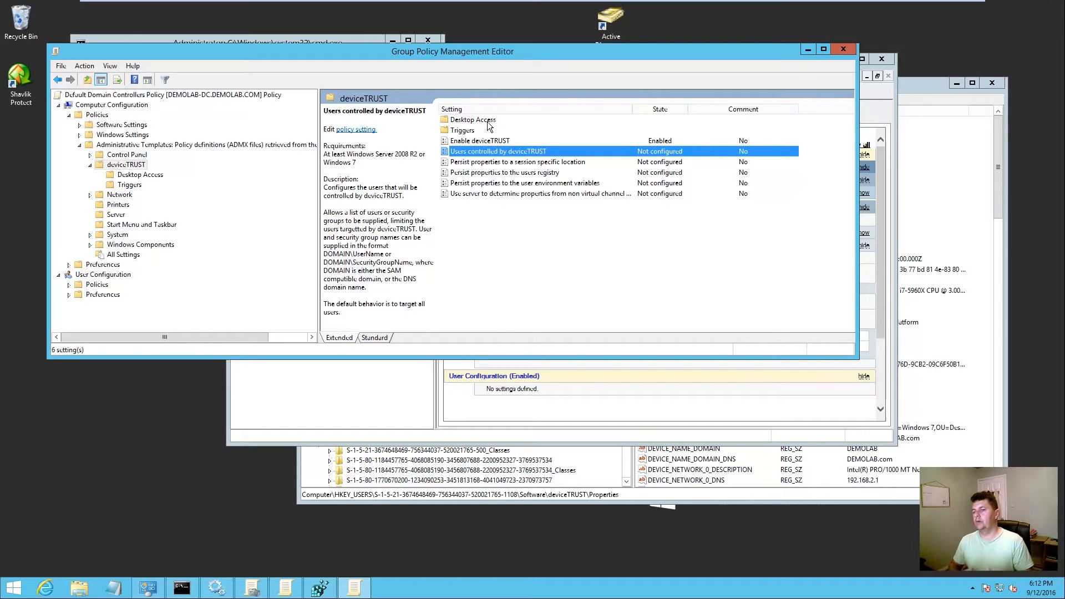
click(498, 174)
click(501, 184)
click(517, 173)
click(534, 182)
click(531, 175)
click(550, 183)
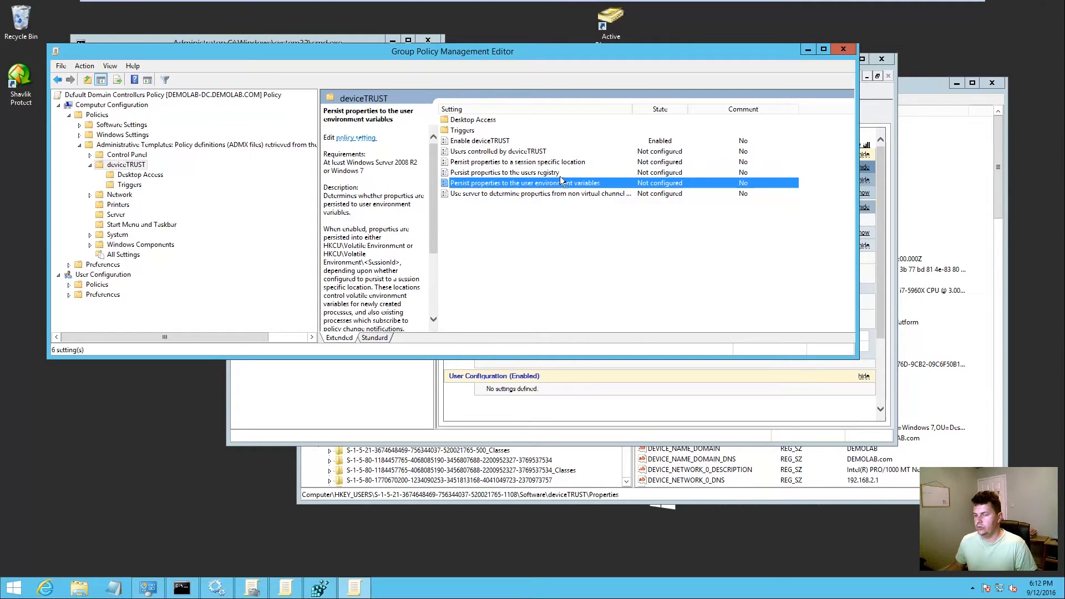
click(562, 162)
click(569, 184)
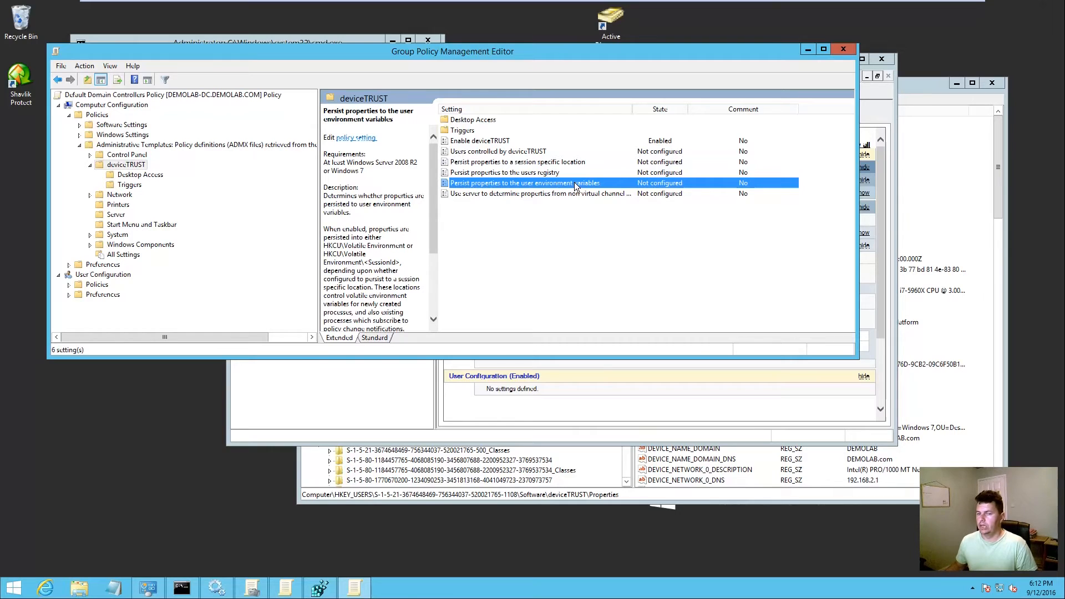
Step: Review the Desktop Access settings, then list the deviceTRUST Triggers settings
click(147, 175)
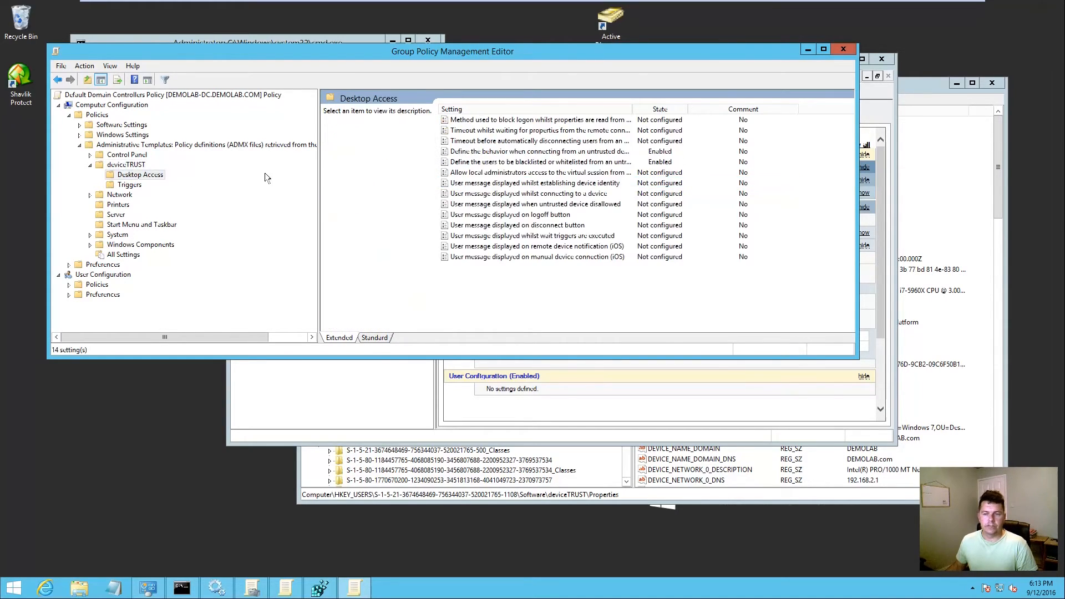
click(492, 185)
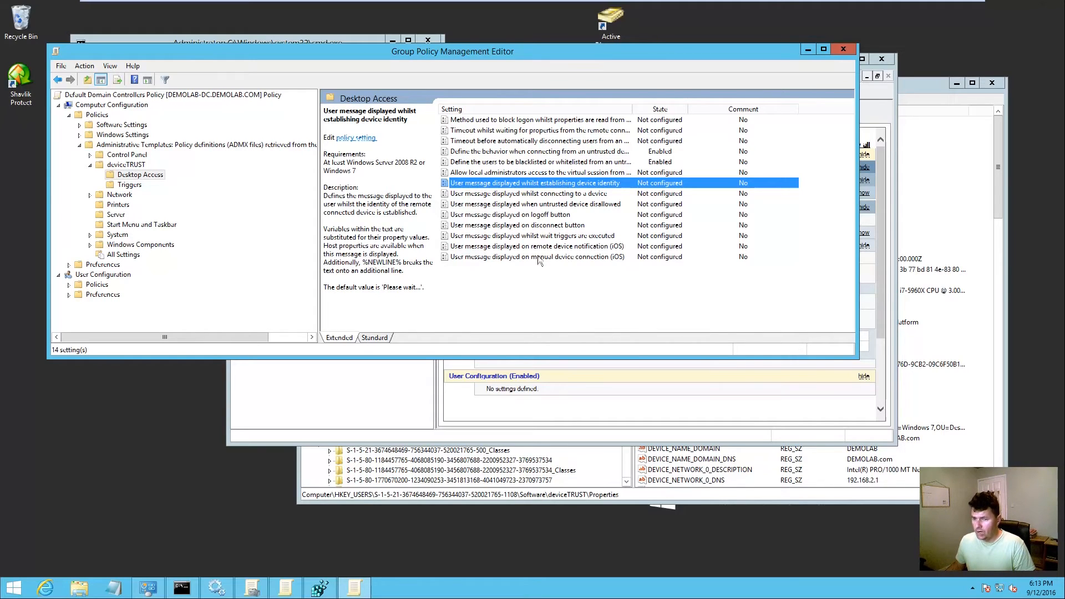
click(128, 186)
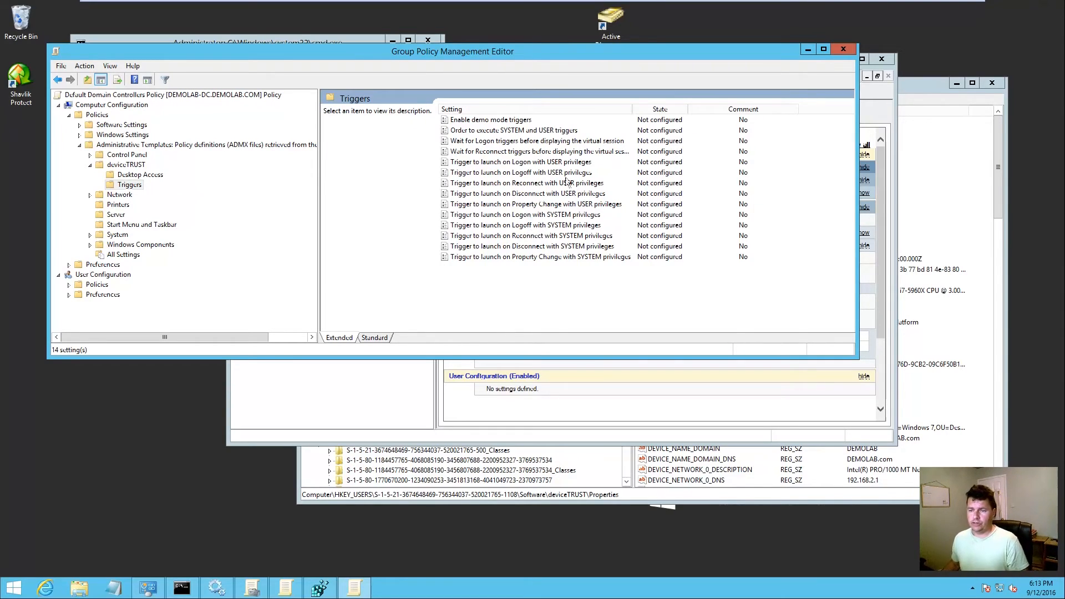
Step: Enable the Property Change USER trigger as PowerShell Script Test.ps1, then cancel without applying
double_click(515, 207)
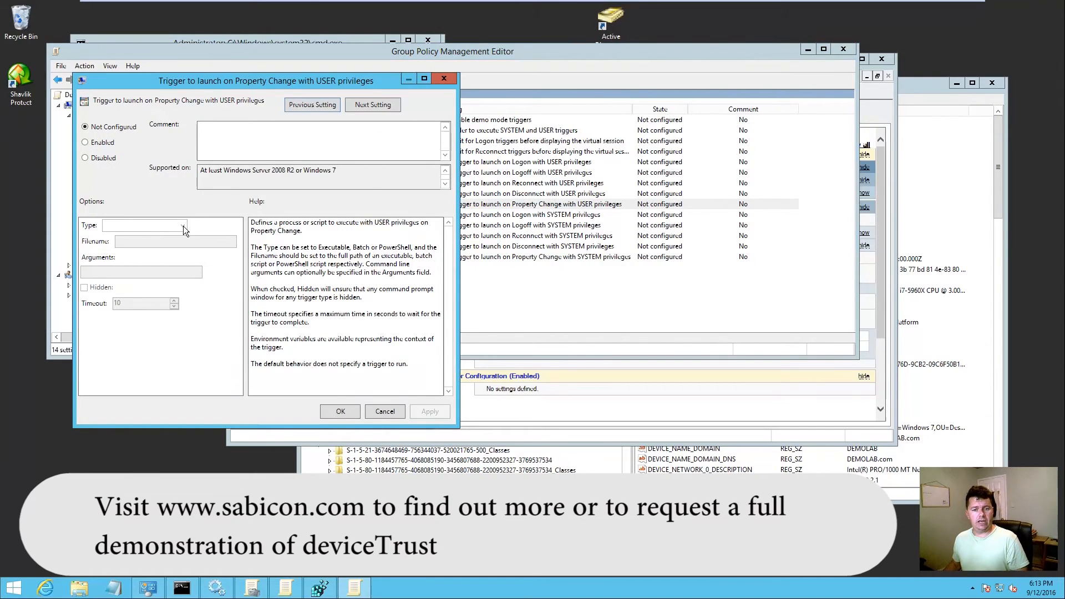
click(104, 142)
click(183, 225)
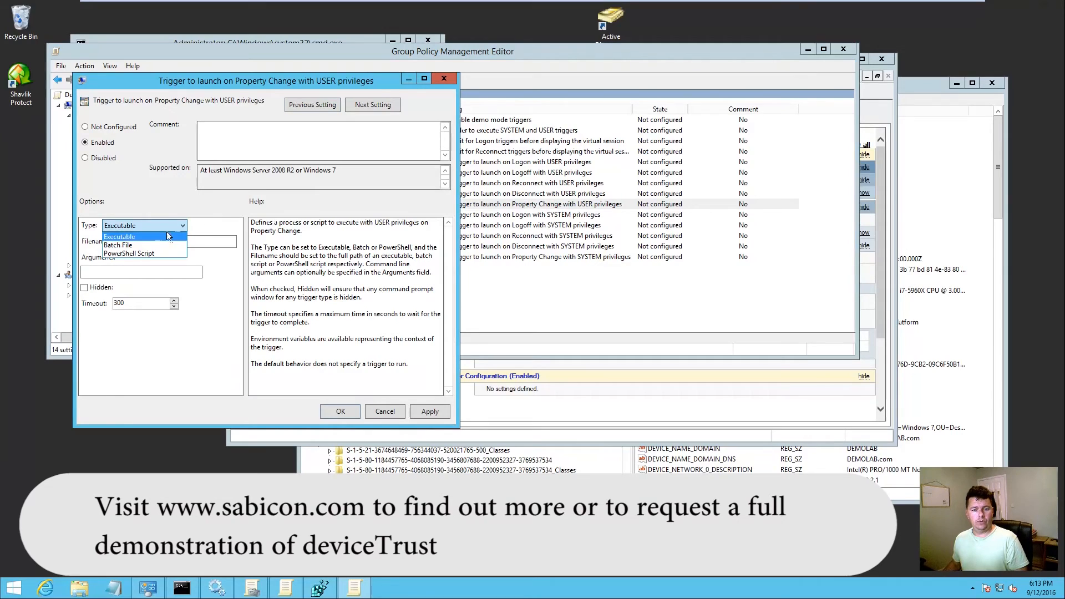
click(128, 253)
click(117, 242)
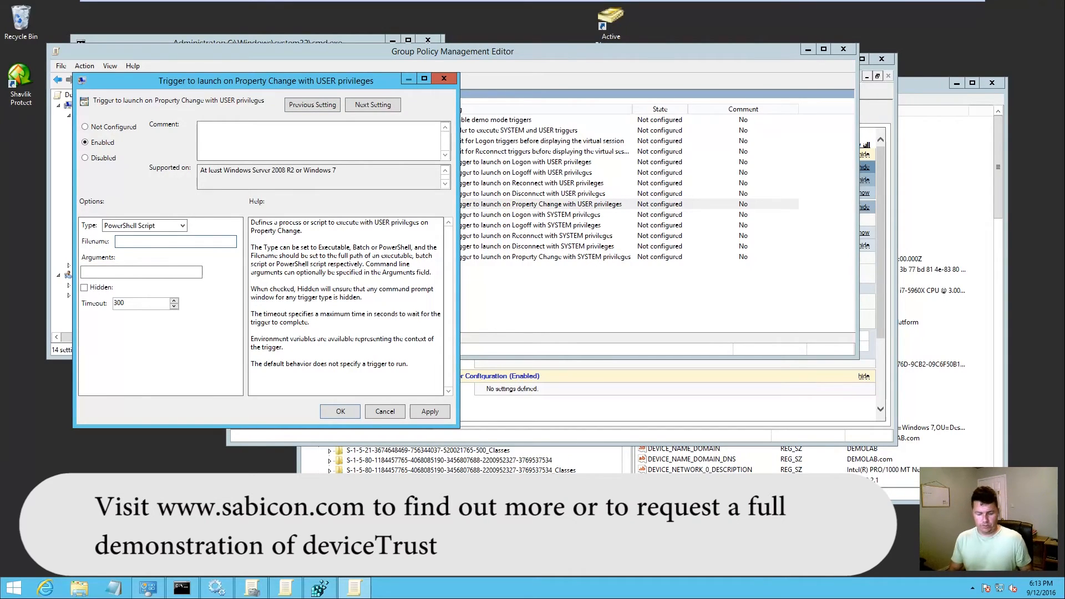
text(Test.p)
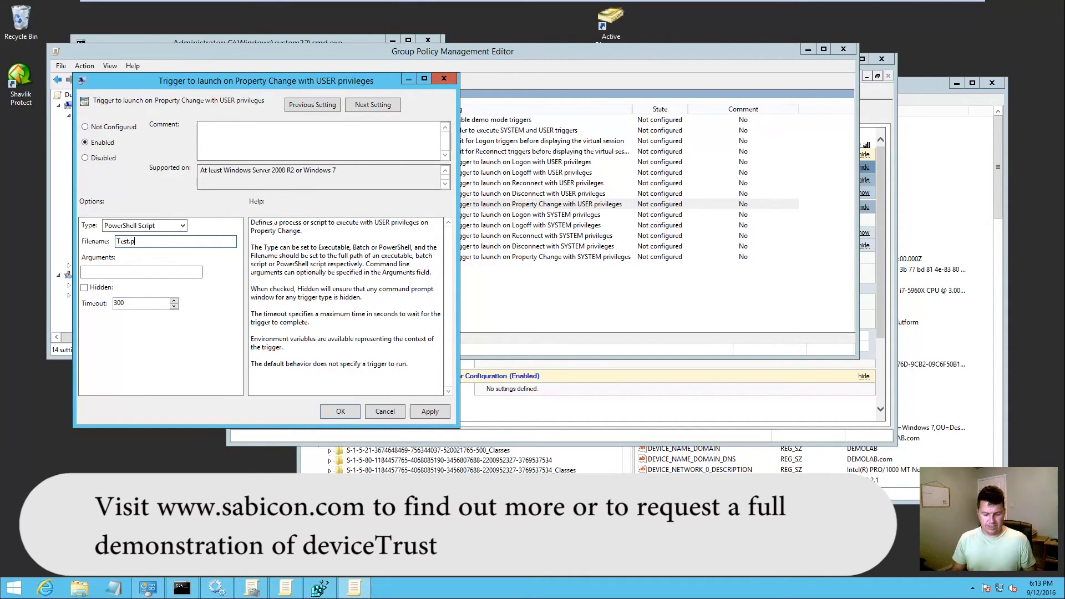
text(s1)
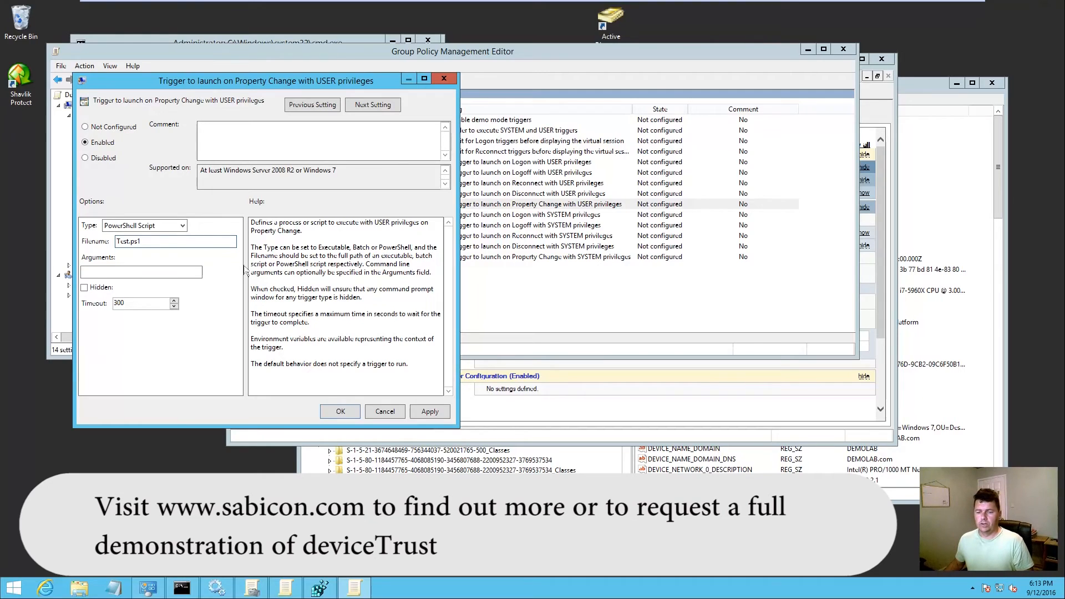
click(384, 409)
click(844, 50)
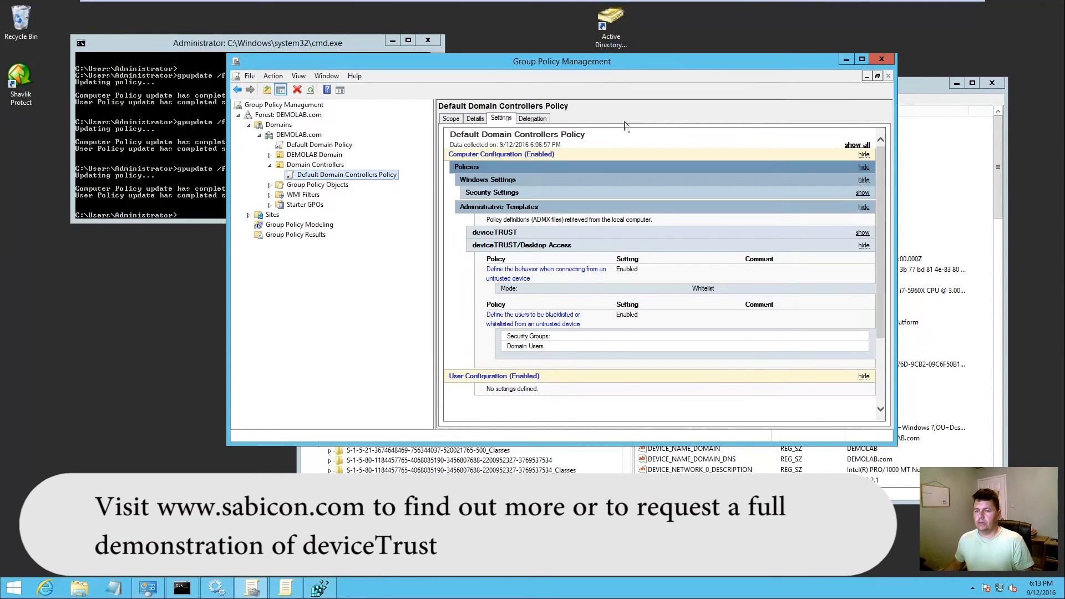